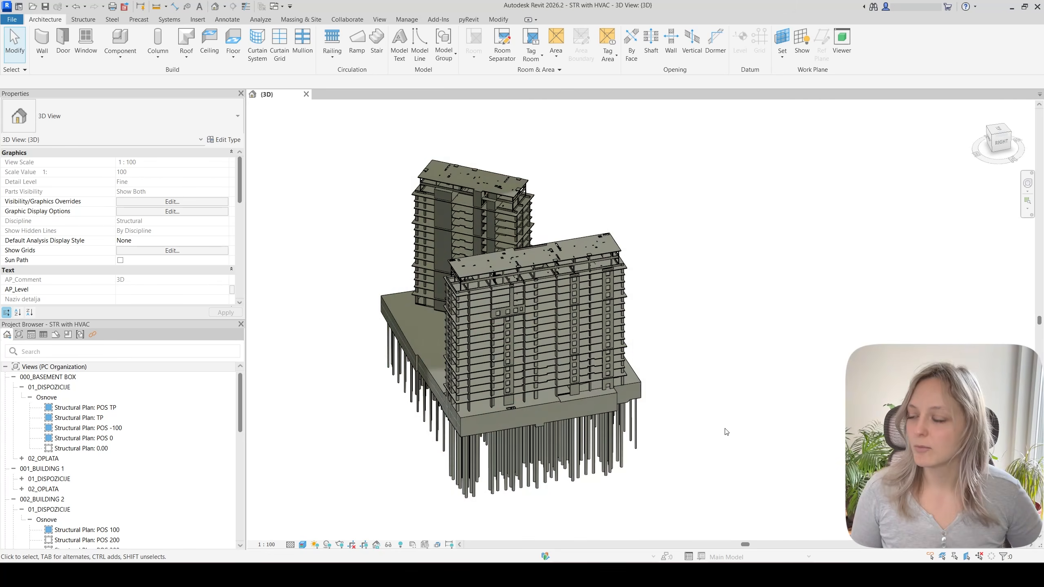
# View the structural towers in 3D, check the HVAC project's 3D view, and return to the STR with HVAC project.
pyautogui.scroll(-1, 726, 432)
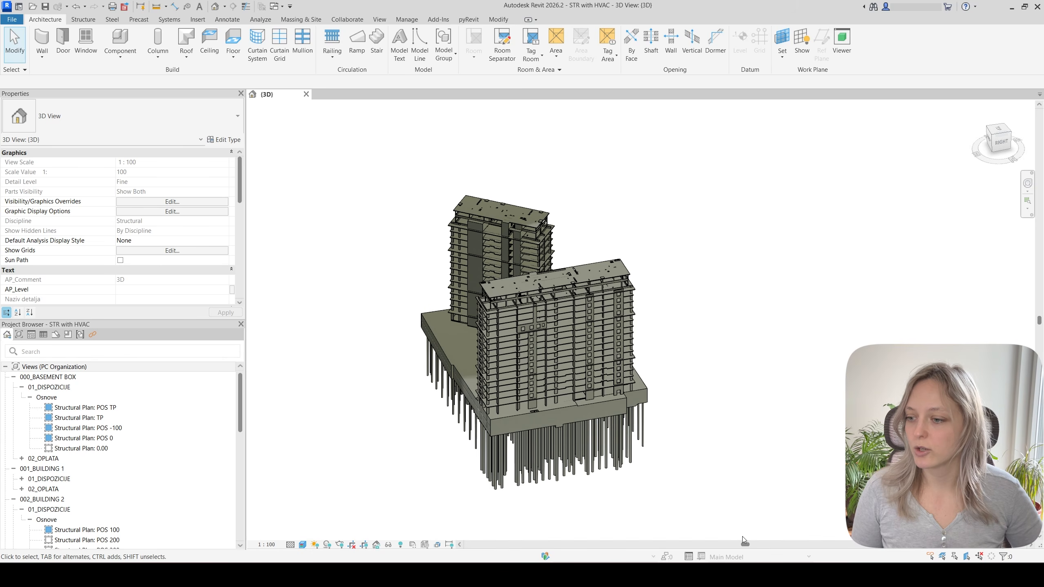
pyautogui.moveTo(663, 576)
pyautogui.click(694, 499)
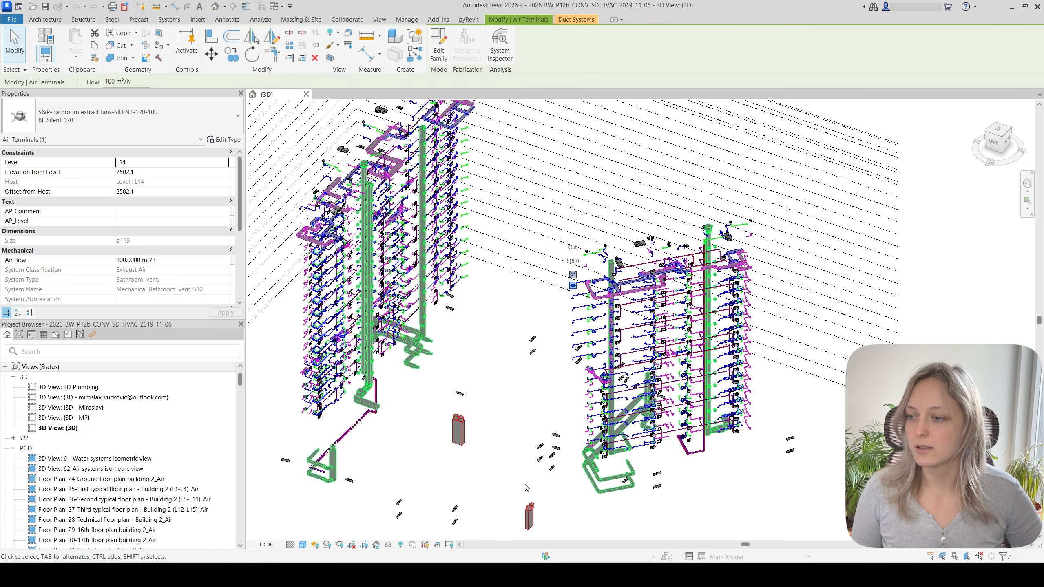
pyautogui.moveTo(697, 497); pyautogui.dragTo(699, 477, button='middle')
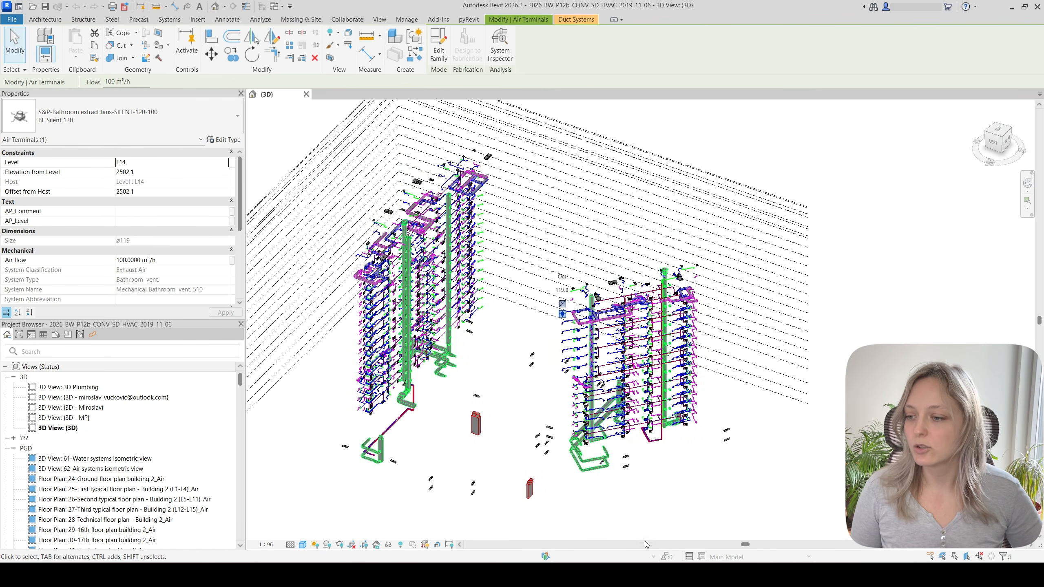
pyautogui.moveTo(664, 576)
pyautogui.click(600, 514)
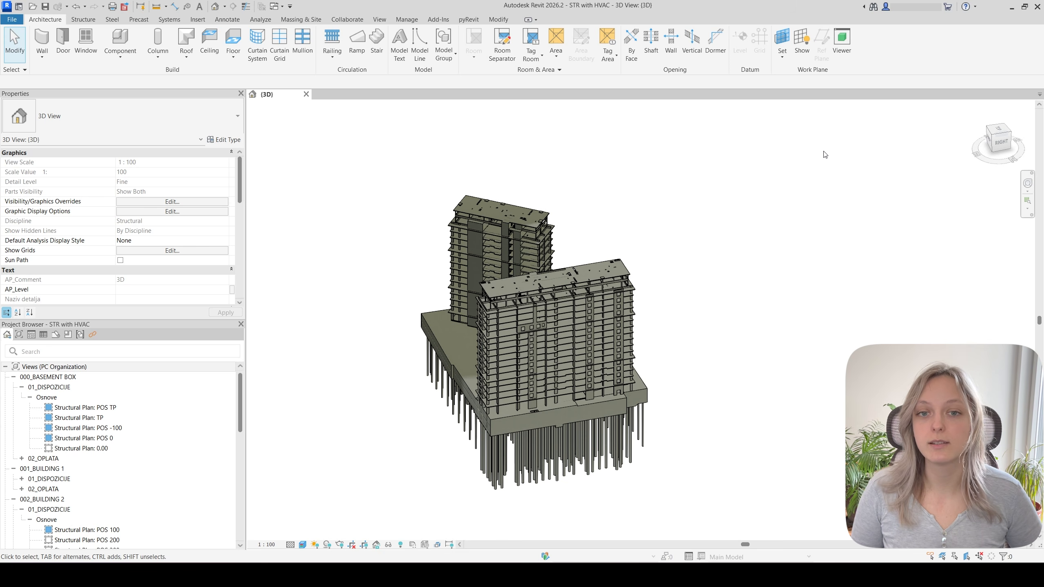
# Switch to the browser to view the Navisworks NWC Export Utility download page, and return to Revit.
pyautogui.click(607, 574)
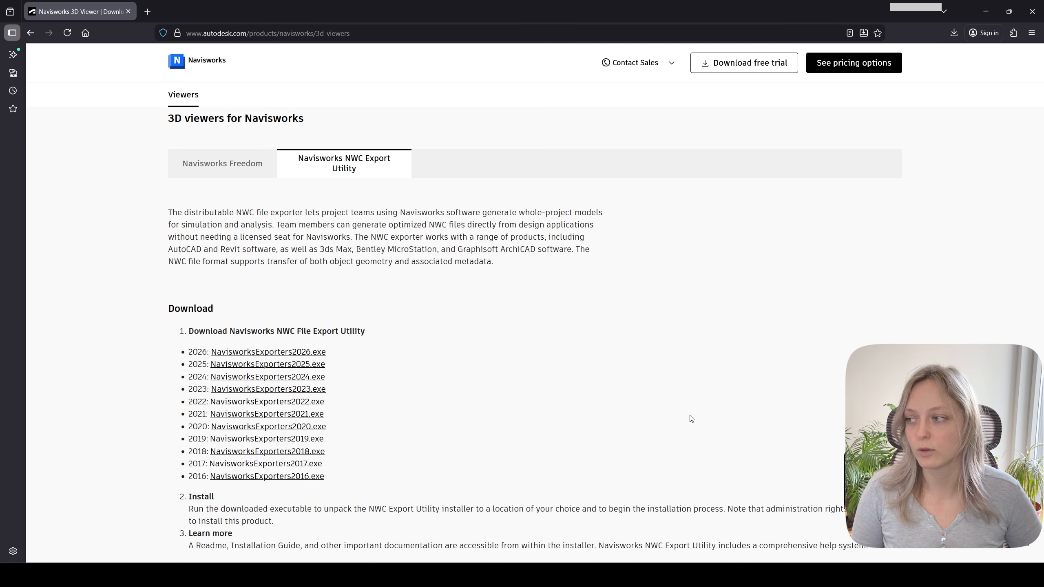
pyautogui.click(986, 11)
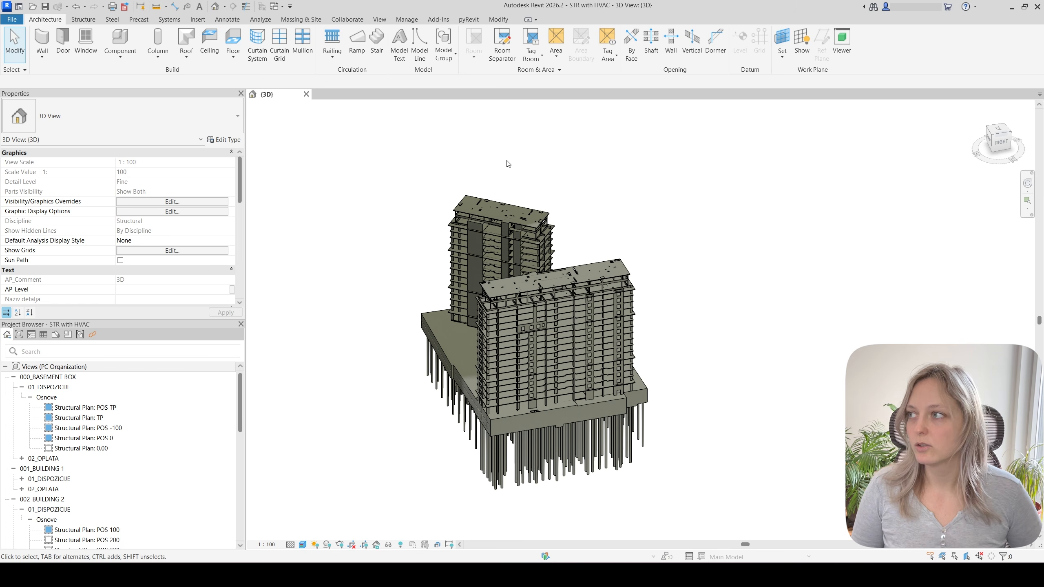
# Start an NWC export of the structural 3D view and open its Navisworks settings for Revit files.
pyautogui.click(12, 19)
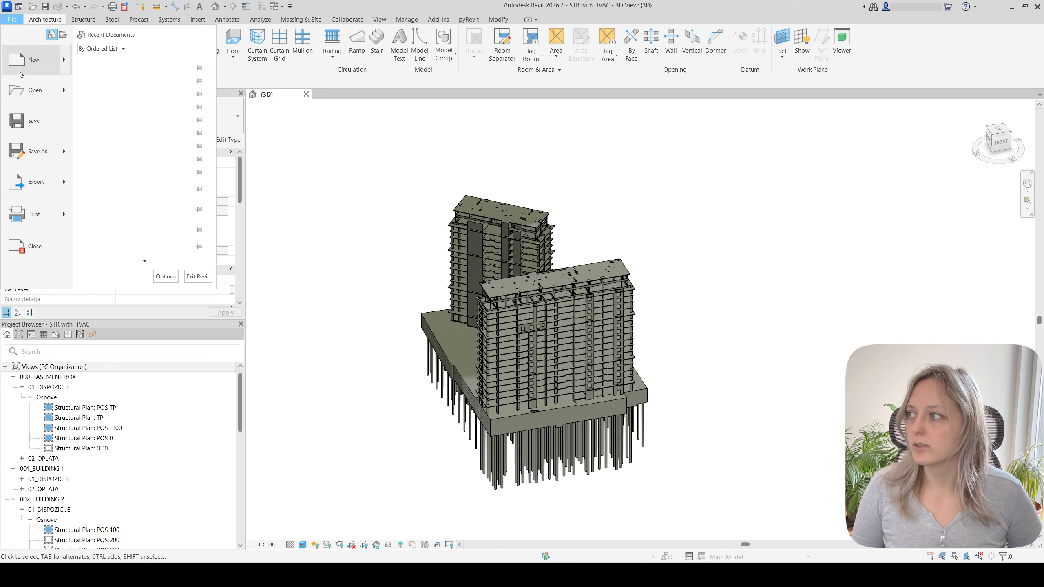
pyautogui.moveTo(37, 183)
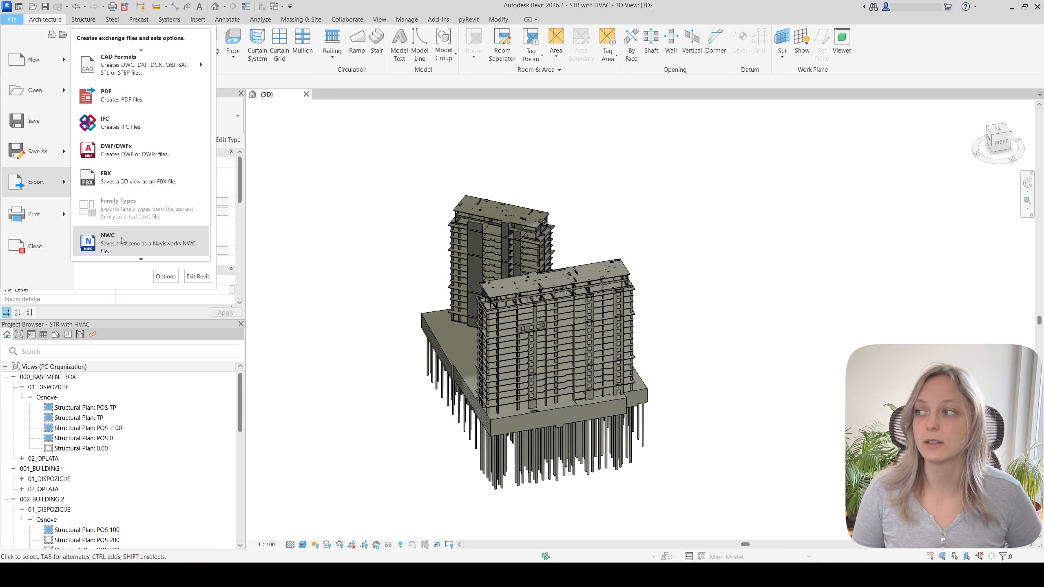
pyautogui.click(451, 287)
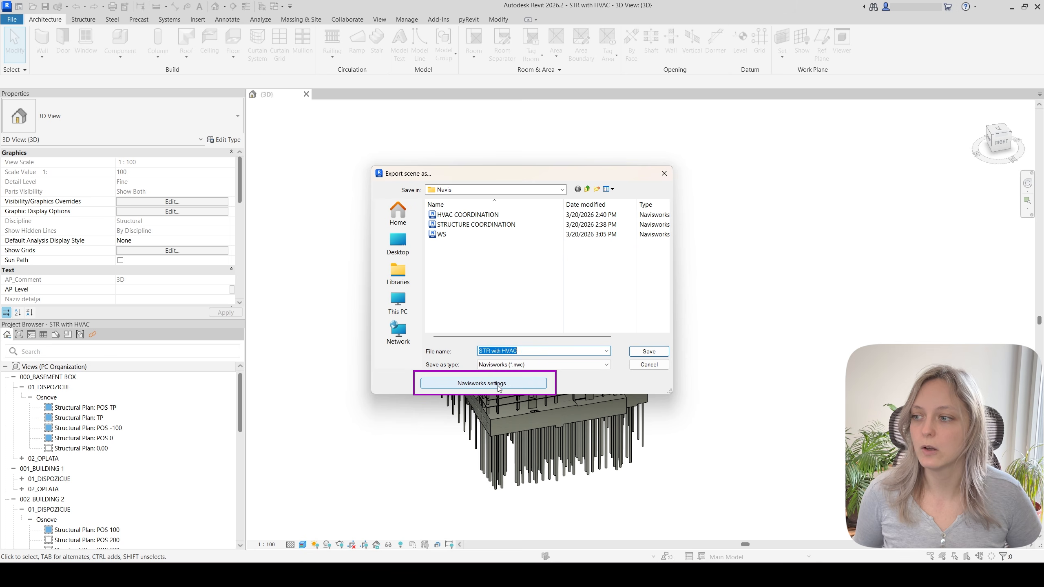
pyautogui.click(480, 386)
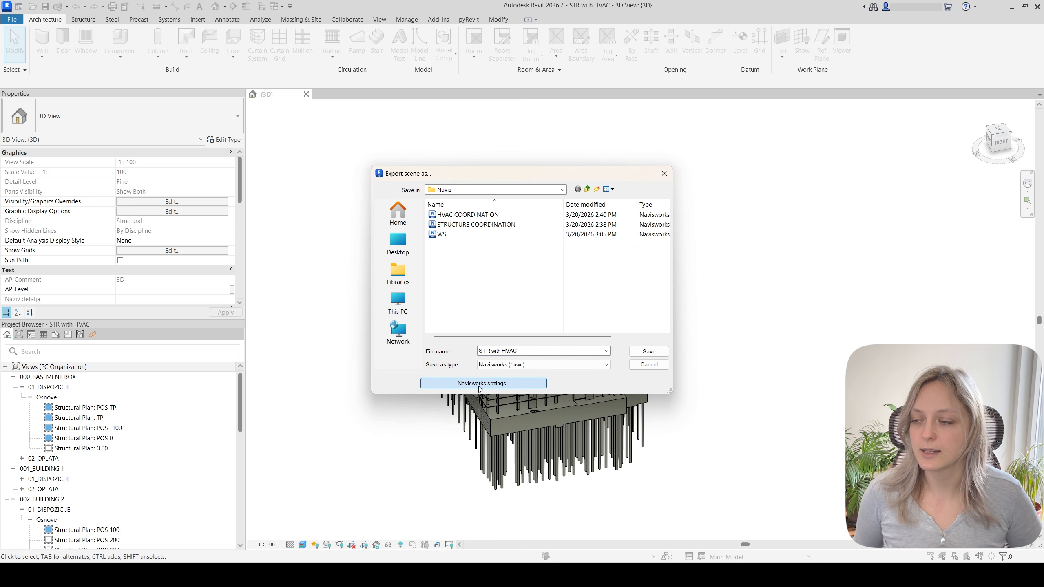
pyautogui.moveTo(604, 65); pyautogui.dragTo(468, 161)
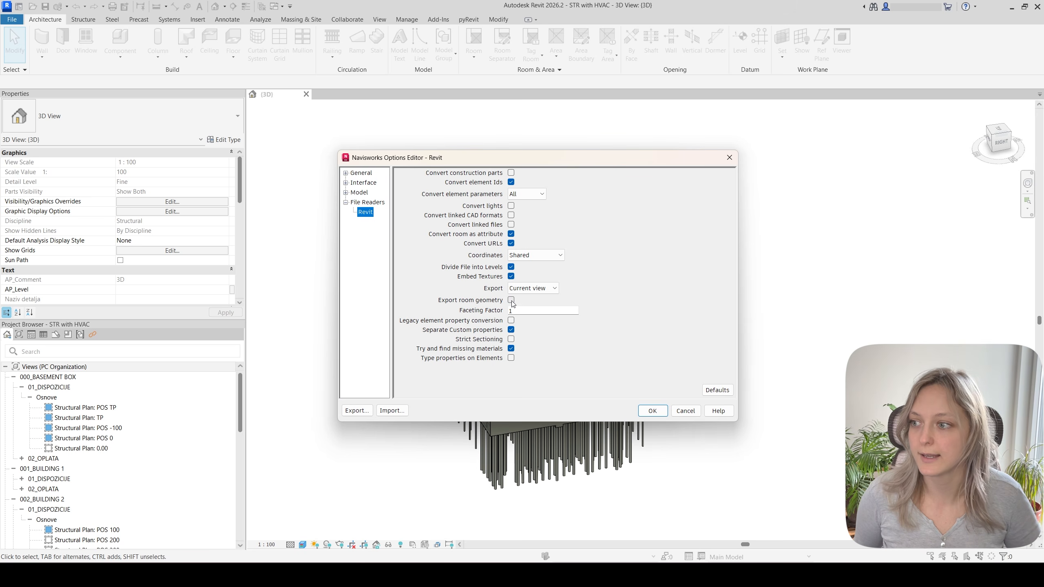
# Set the NWC export to Current view with Shared coordinates, accept the settings, and close the export dialog without saving.
pyautogui.click(555, 293)
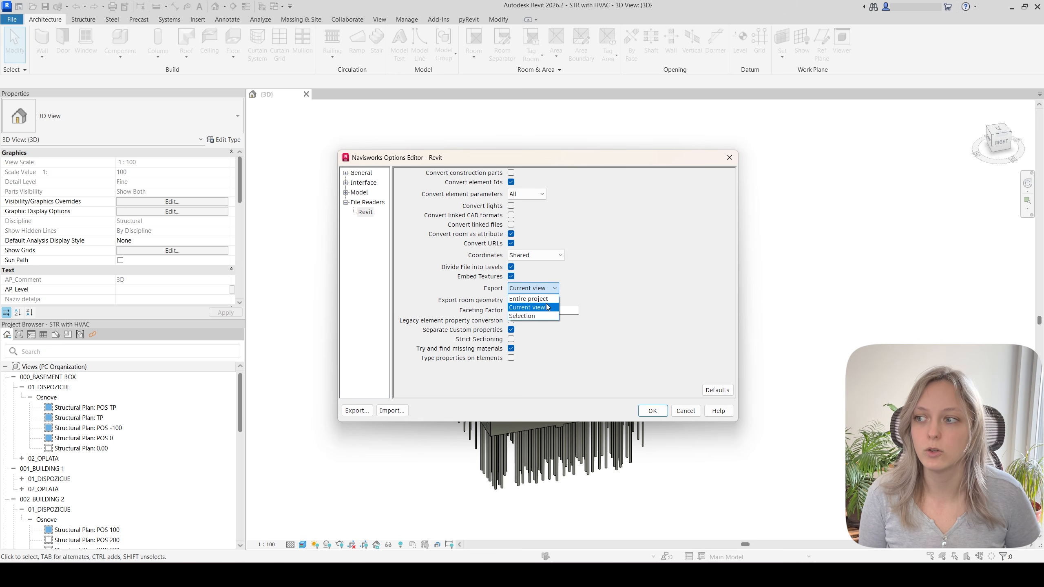
pyautogui.click(597, 289)
pyautogui.click(551, 288)
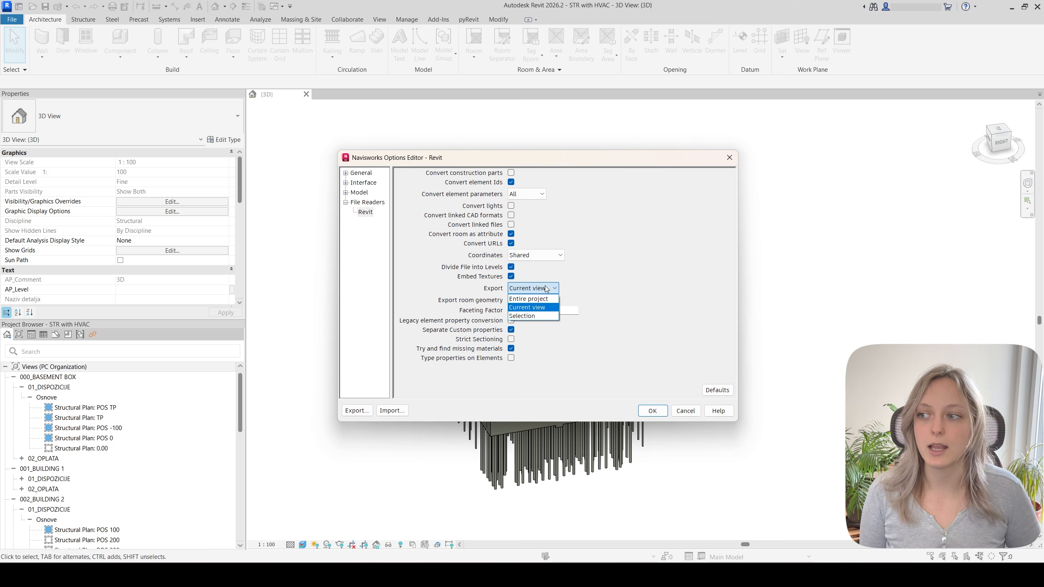
pyautogui.click(539, 311)
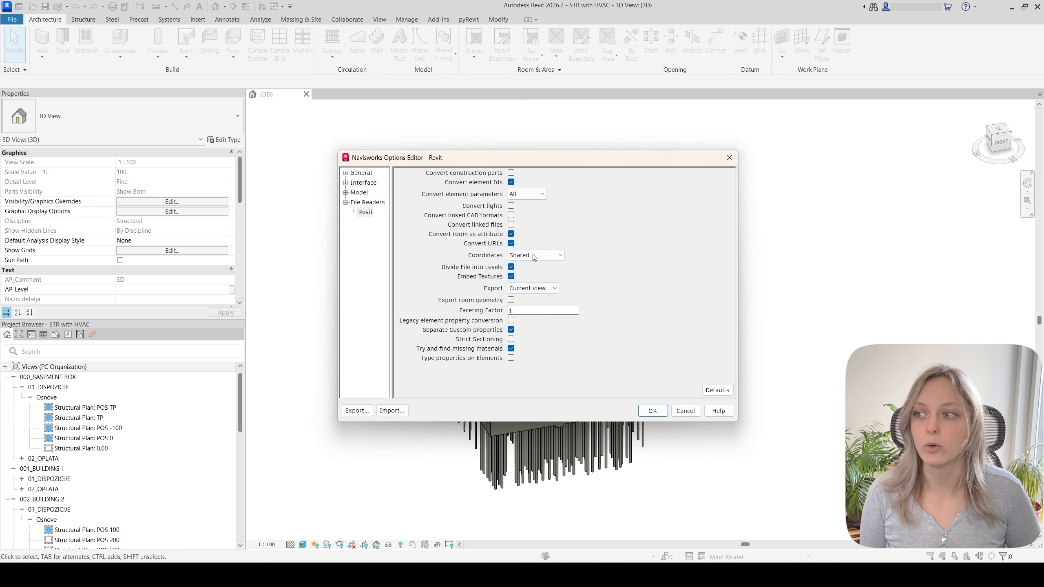
pyautogui.click(536, 255)
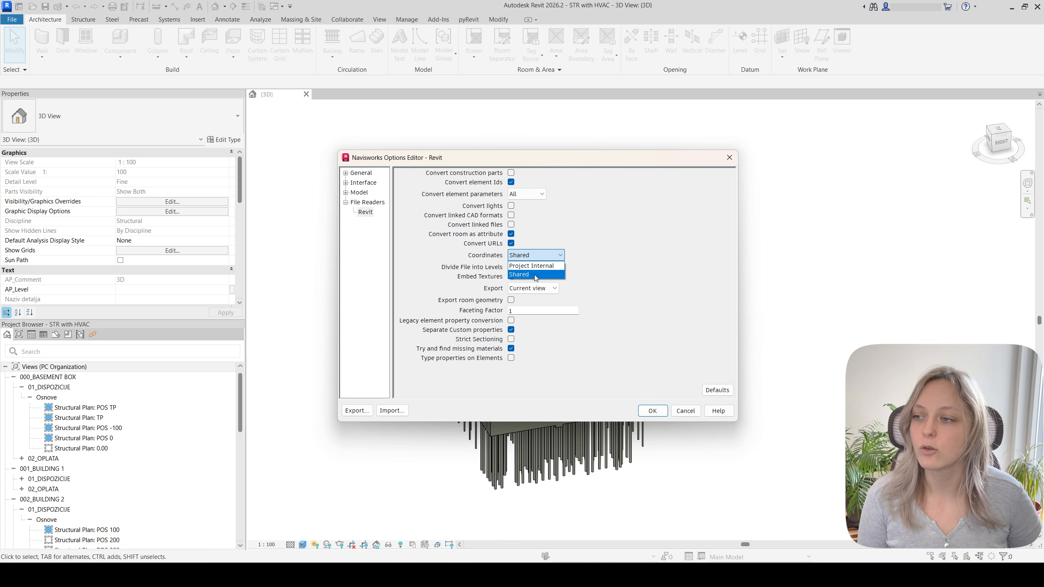
pyautogui.click(534, 275)
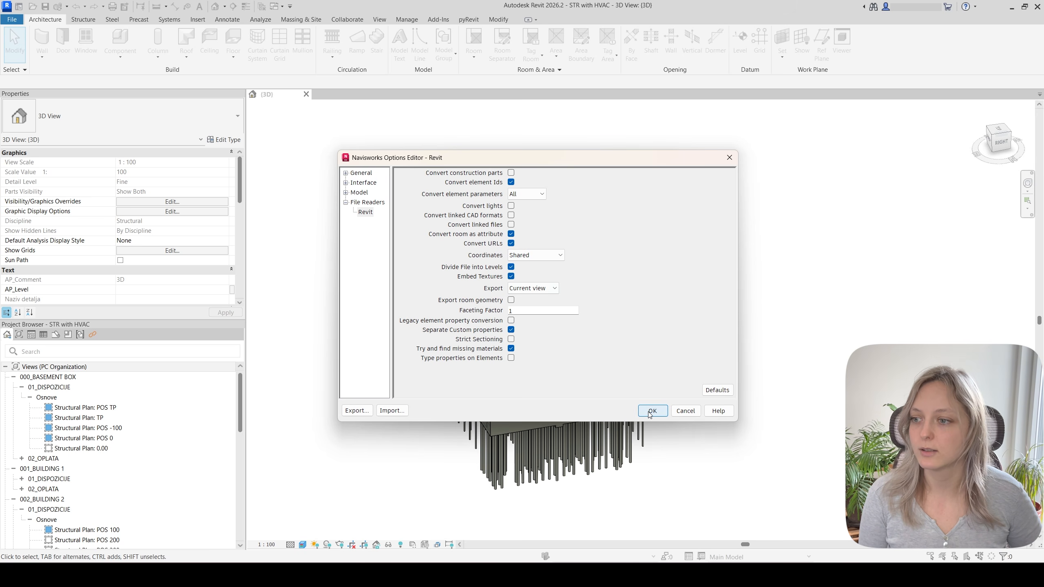
pyautogui.click(661, 413)
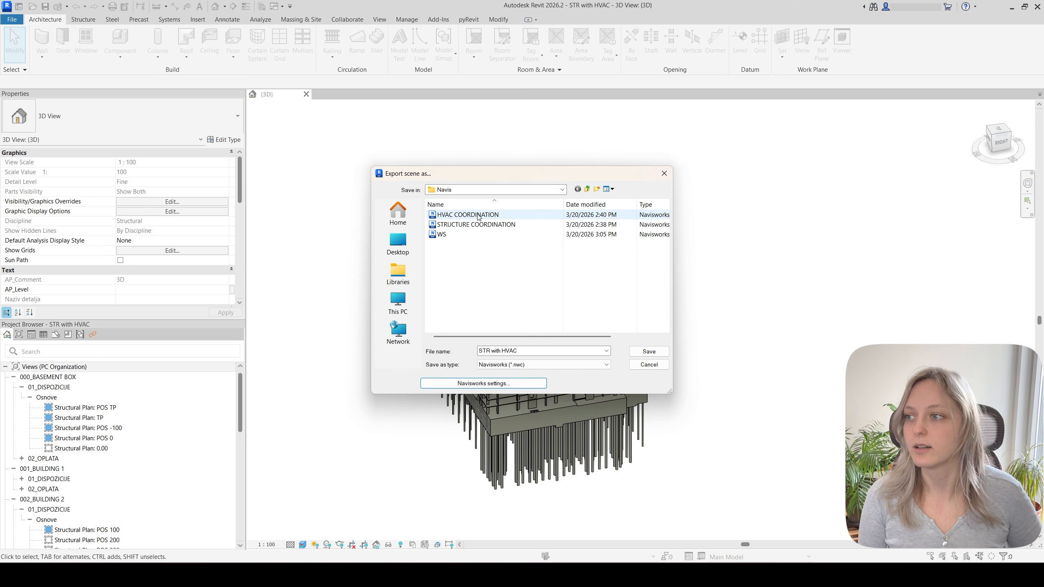
pyautogui.click(650, 369)
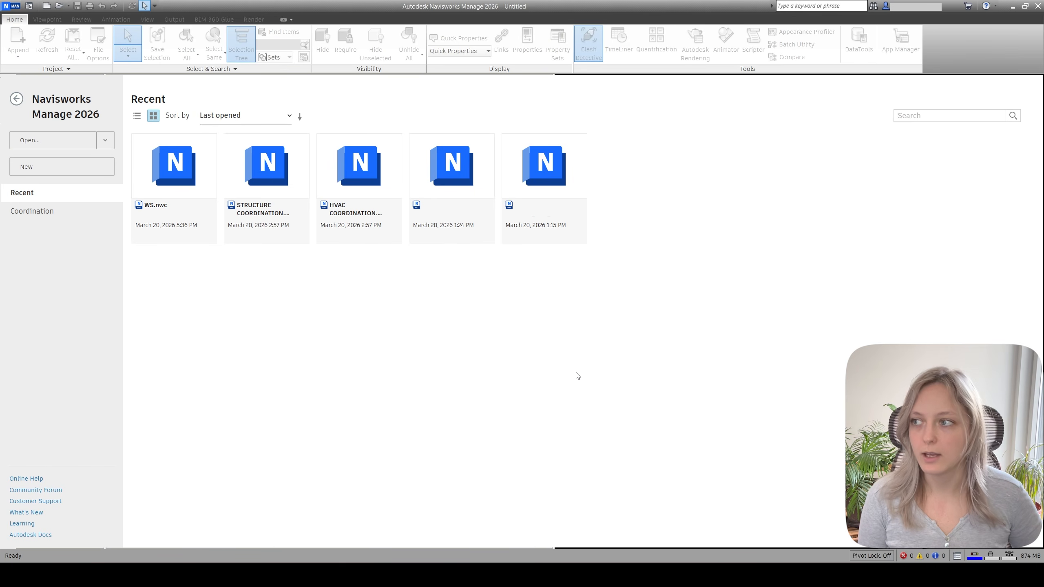
# In Navisworks Manage, start a new file and append the HVAC COORDINATION and STRUCTURE COORDINATION caches.
pyautogui.click(39, 173)
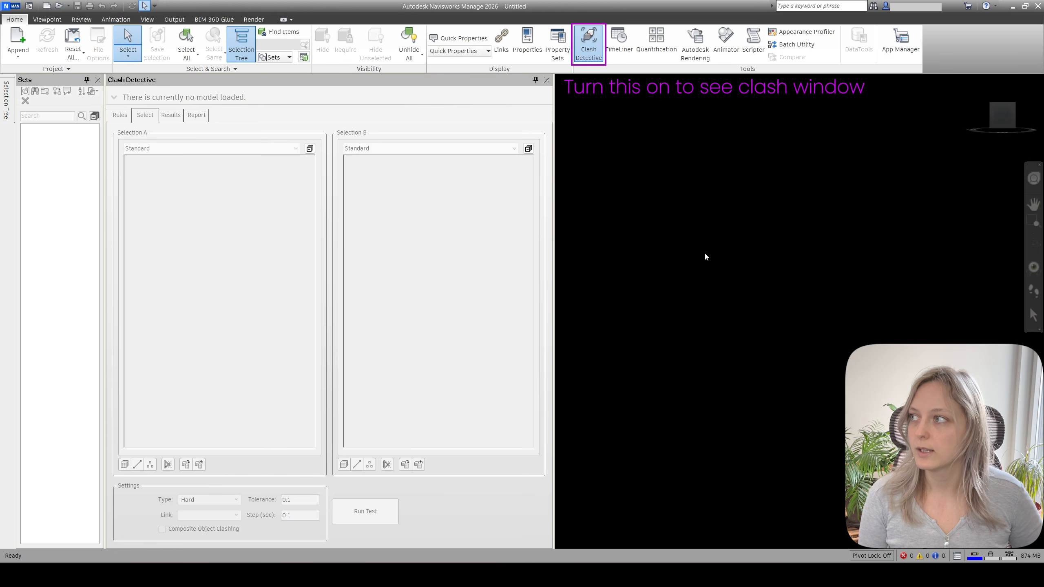
pyautogui.click(11, 40)
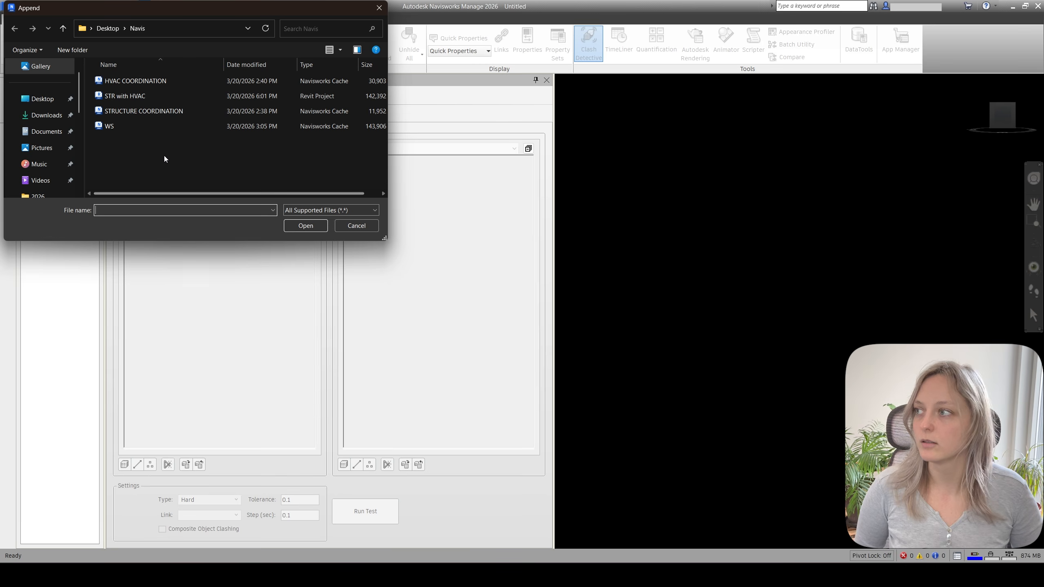
pyautogui.click(154, 112)
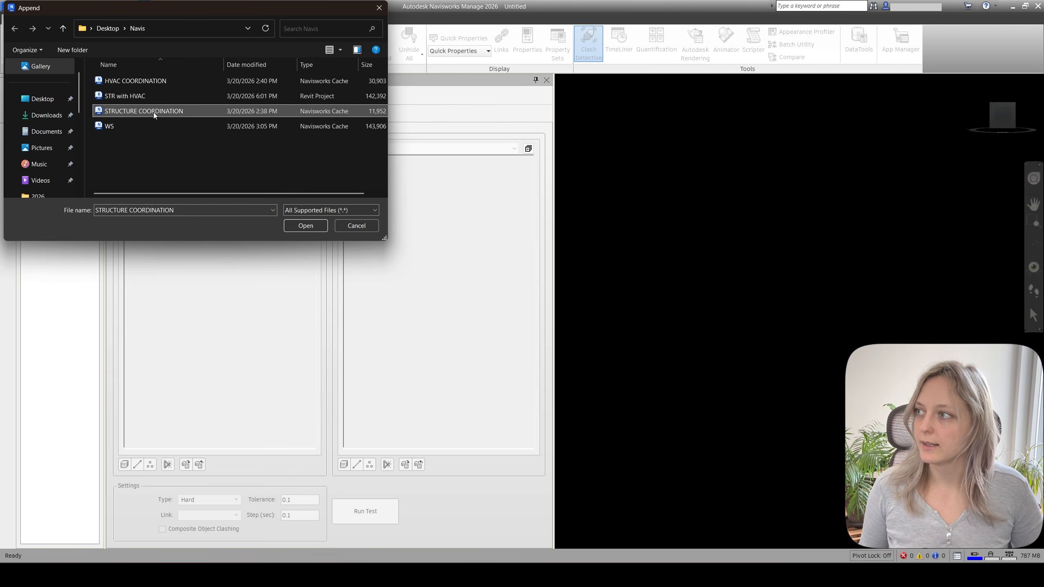
pyautogui.keyDown('ctrl'); pyautogui.click(130, 81); pyautogui.keyUp('ctrl')
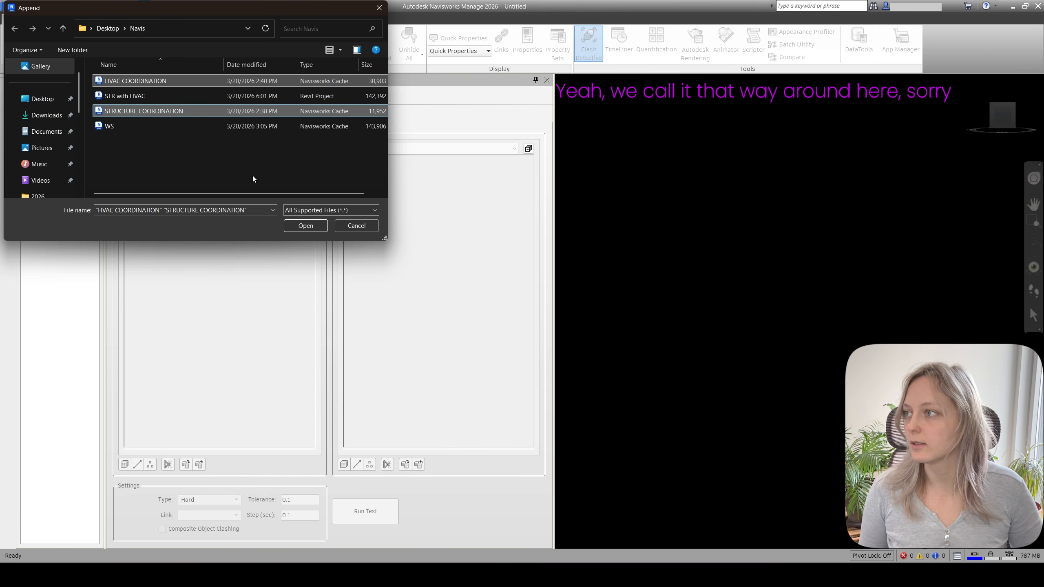
pyautogui.click(315, 227)
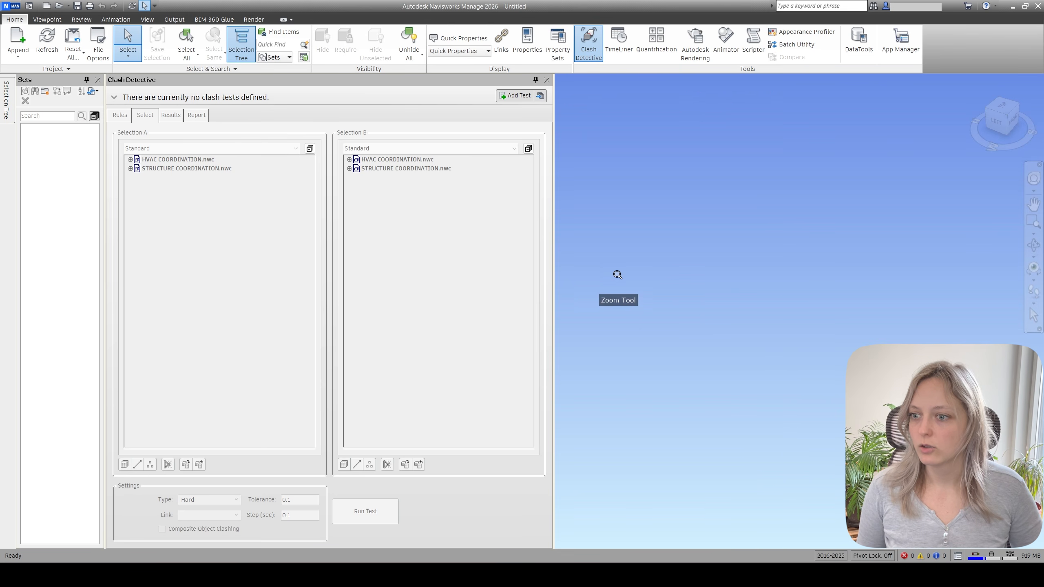
# Examine the appended HVAC and structure models from above and from the side to check how they align.
pyautogui.scroll(5, 619, 278)
pyautogui.moveTo(619, 279); pyautogui.dragTo(620, 277, button='middle')
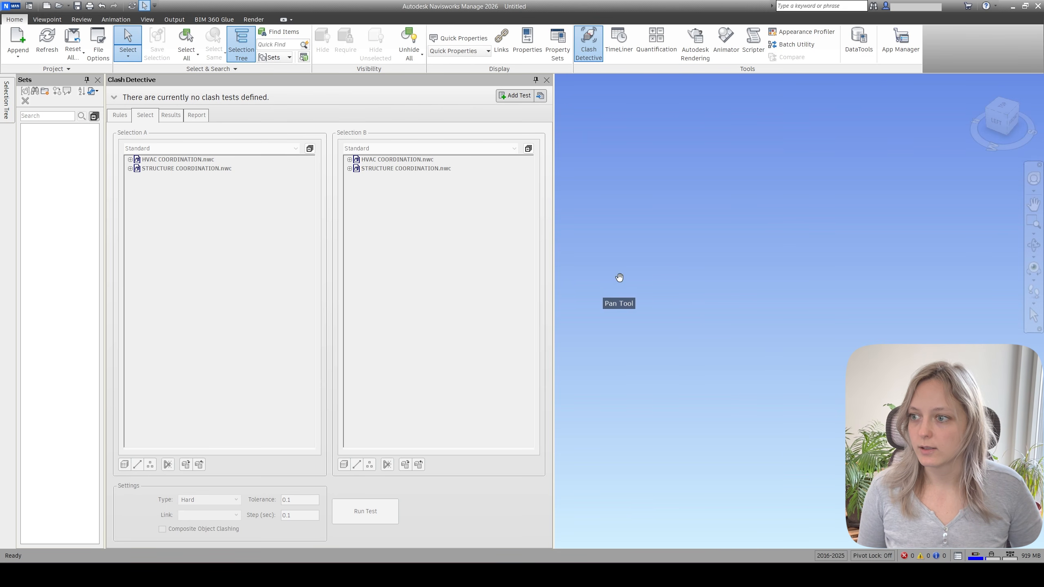
pyautogui.scroll(-3, 621, 308)
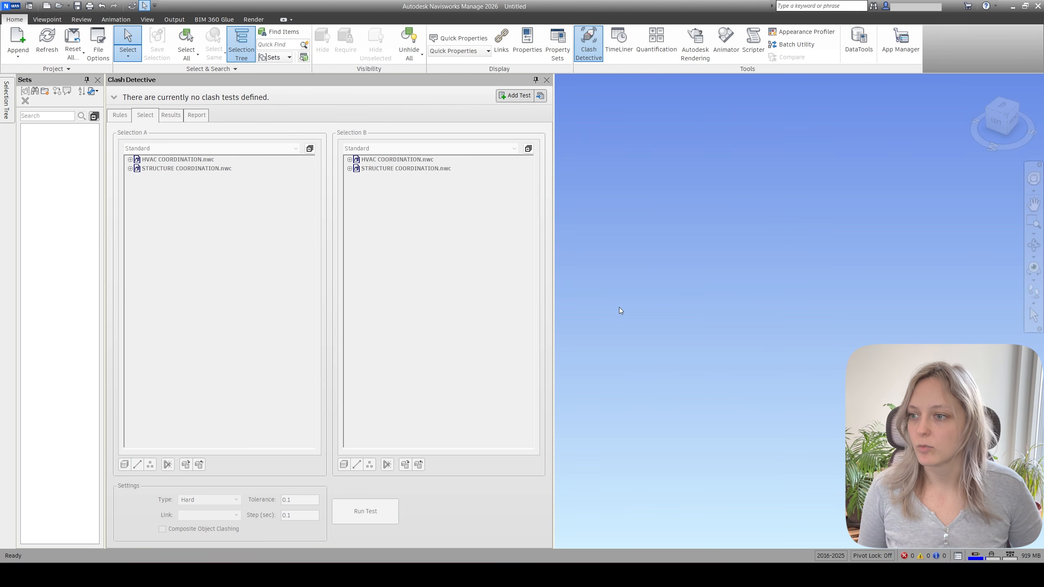
pyautogui.click(1002, 106)
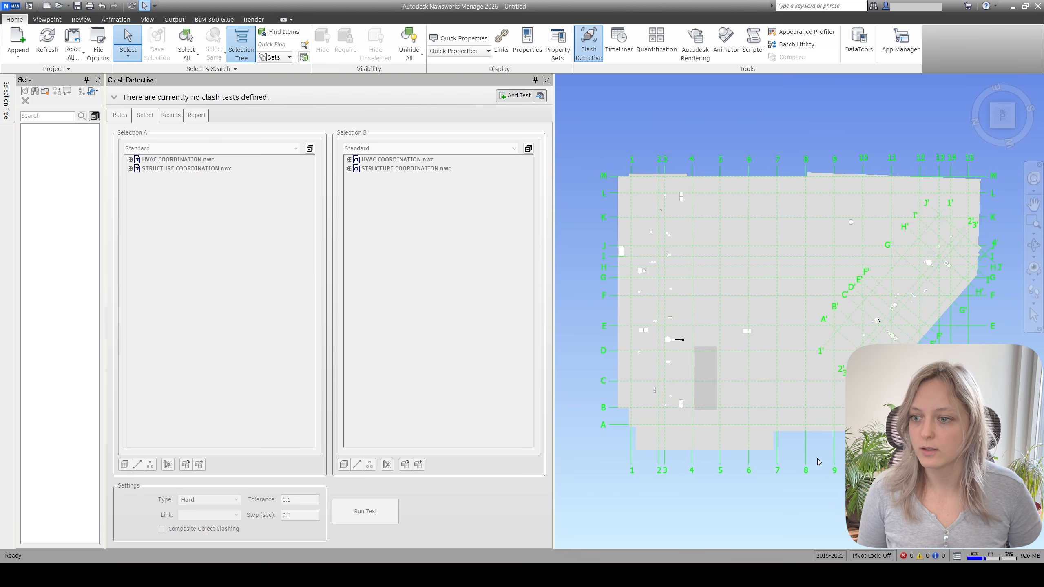
pyautogui.keyDown('shift'); pyautogui.moveTo(777, 382); pyautogui.dragTo(799, 385, button='middle'); pyautogui.keyUp('shift')
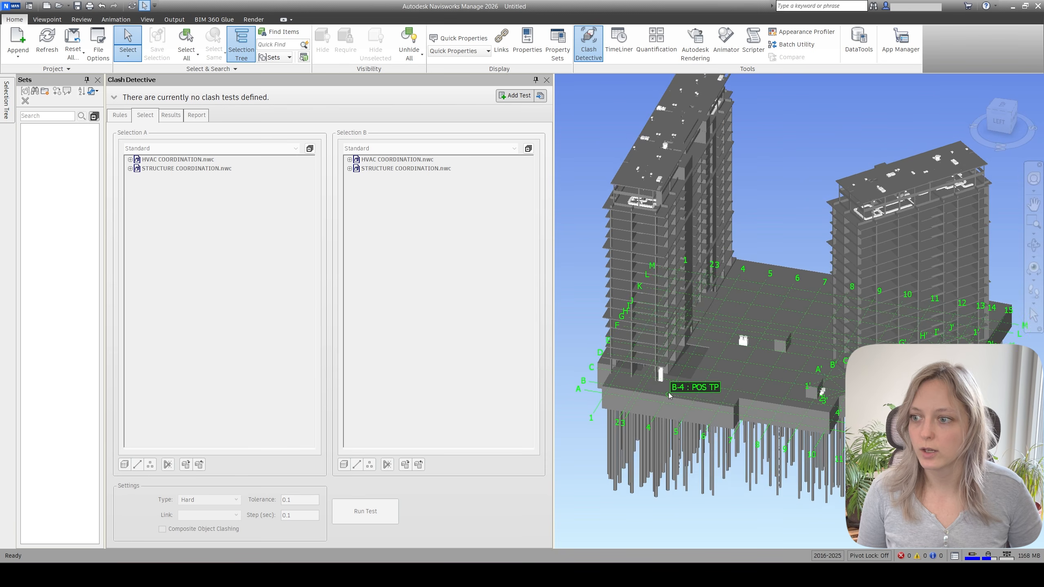
pyautogui.scroll(5, 659, 362)
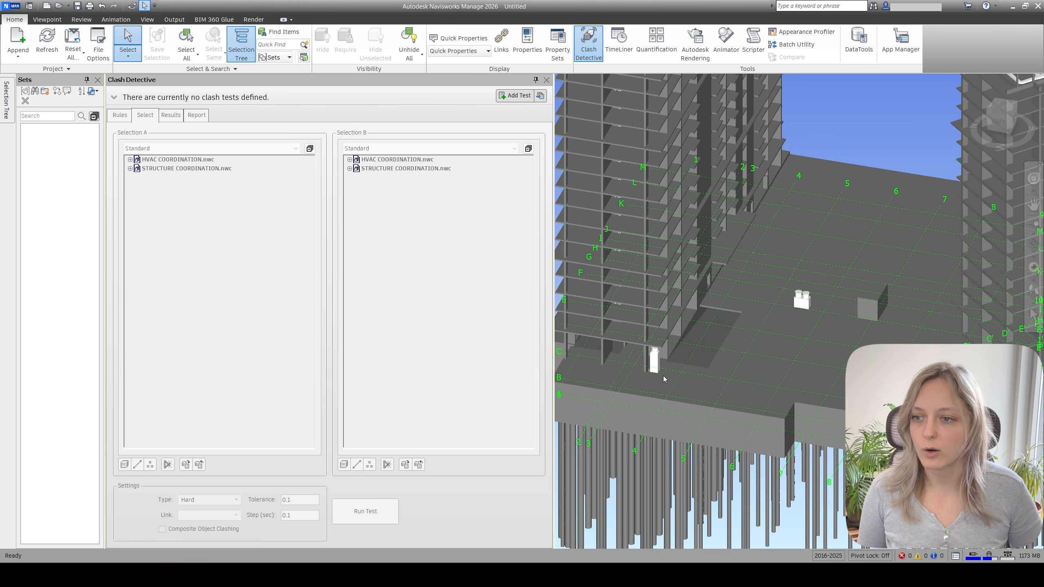
pyautogui.scroll(-3, 663, 376)
pyautogui.keyDown('shift'); pyautogui.moveTo(663, 376); pyautogui.dragTo(727, 396, button='middle'); pyautogui.keyUp('shift')
pyautogui.scroll(-5, 796, 321)
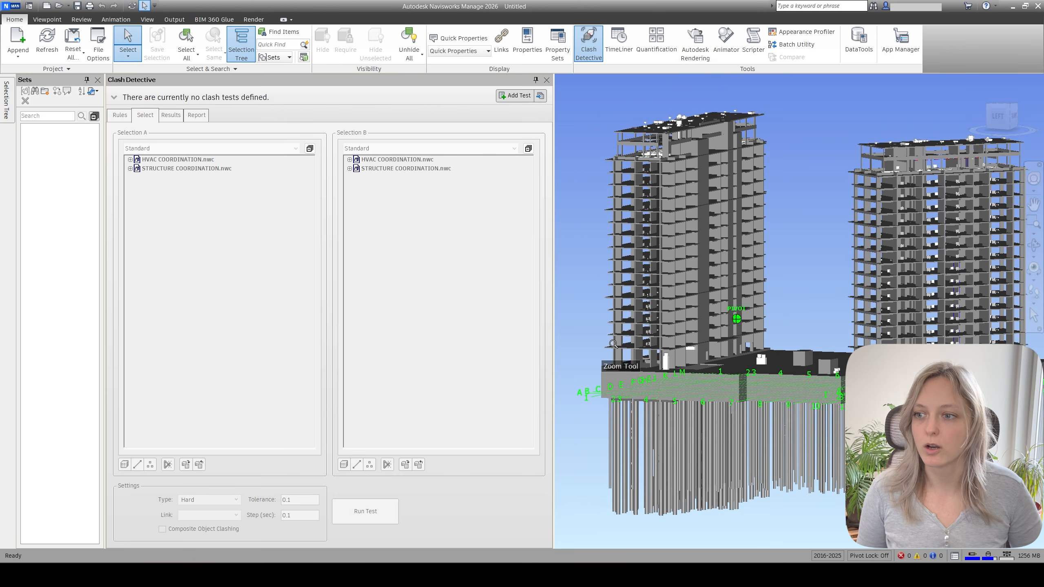
pyautogui.scroll(3, 823, 314)
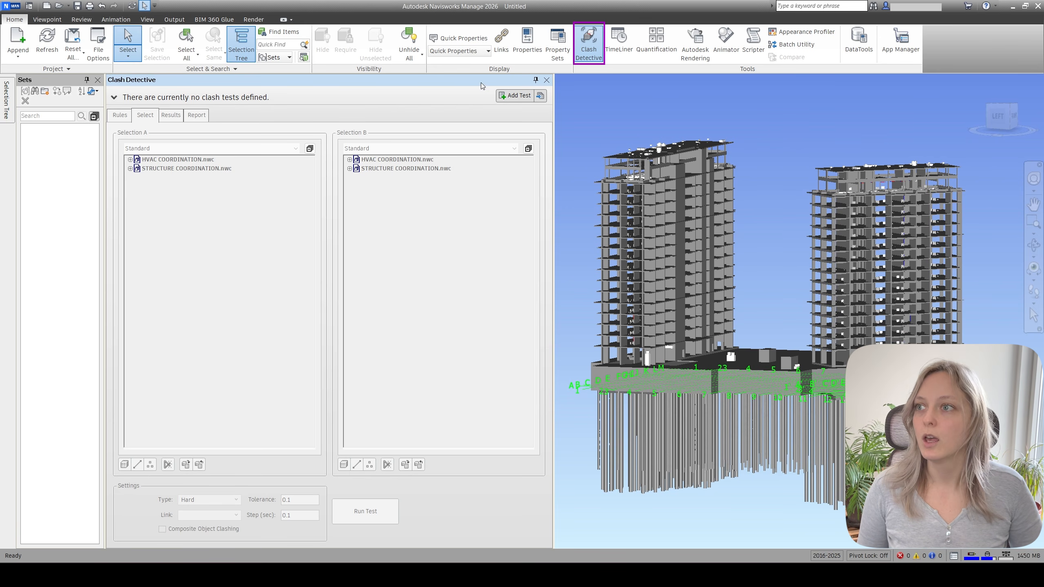
# Add a new clash test in Clash Detective and rename it STR-HVAC Test.
pyautogui.click(588, 43)
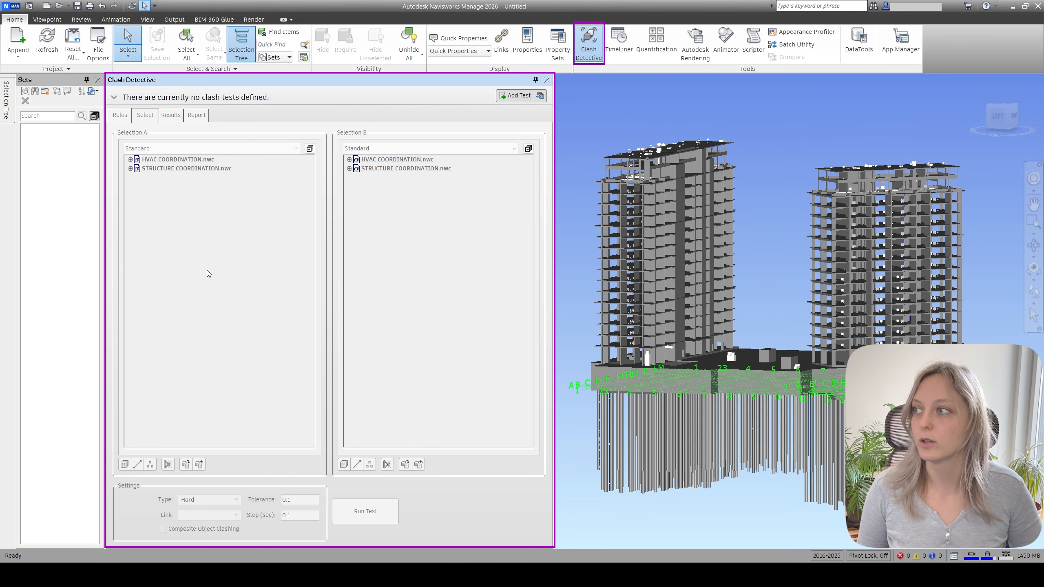
pyautogui.click(515, 95)
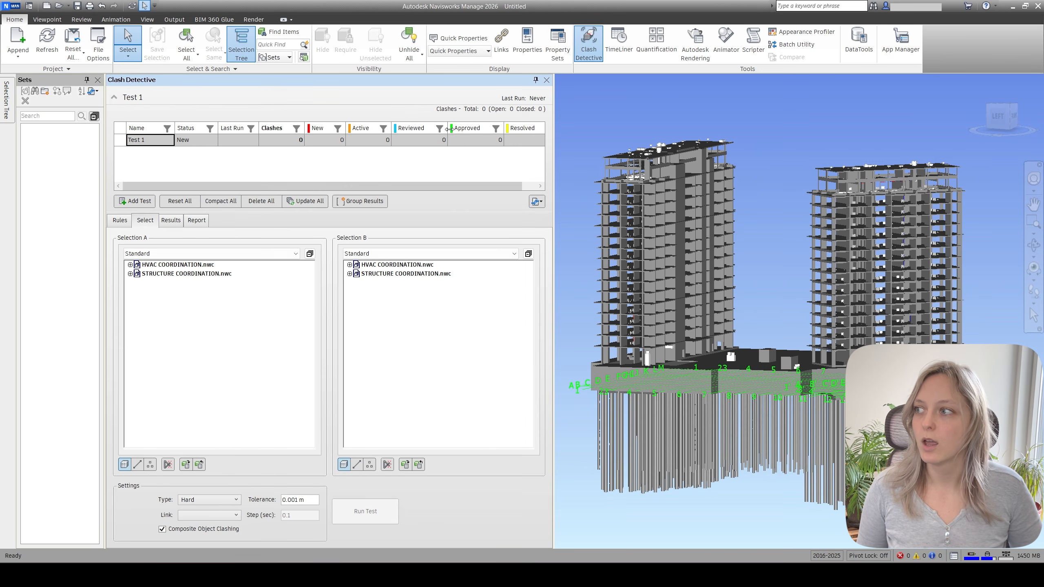
pyautogui.rightClick(152, 142)
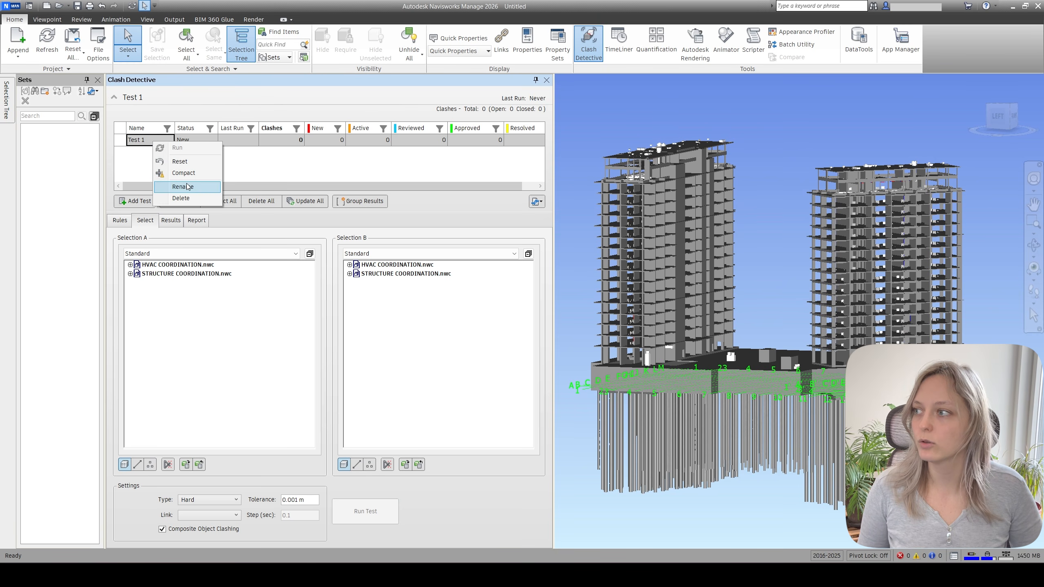
pyautogui.click(181, 188)
pyautogui.write('S')
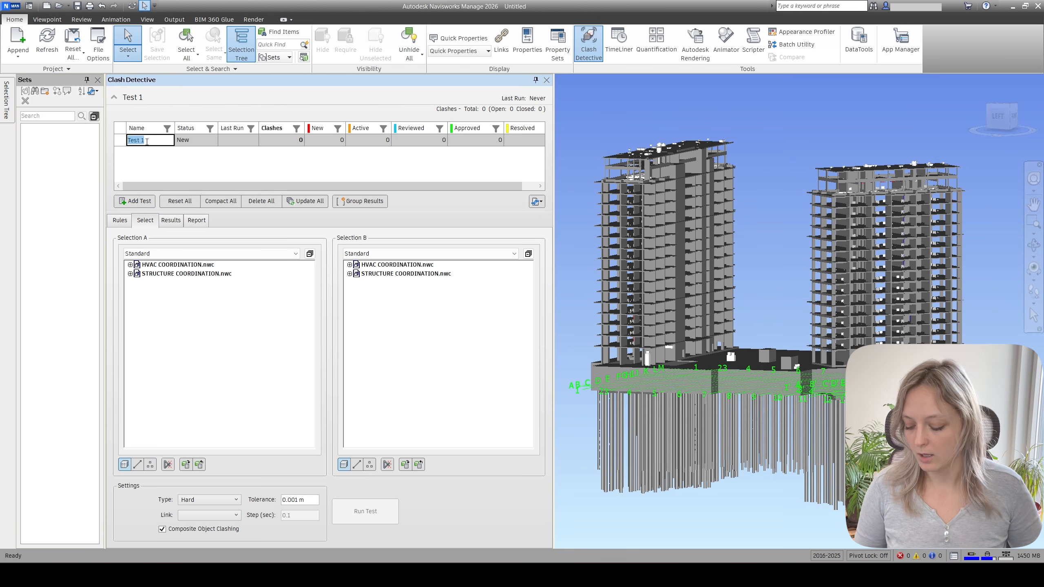
pyautogui.write('TR-')
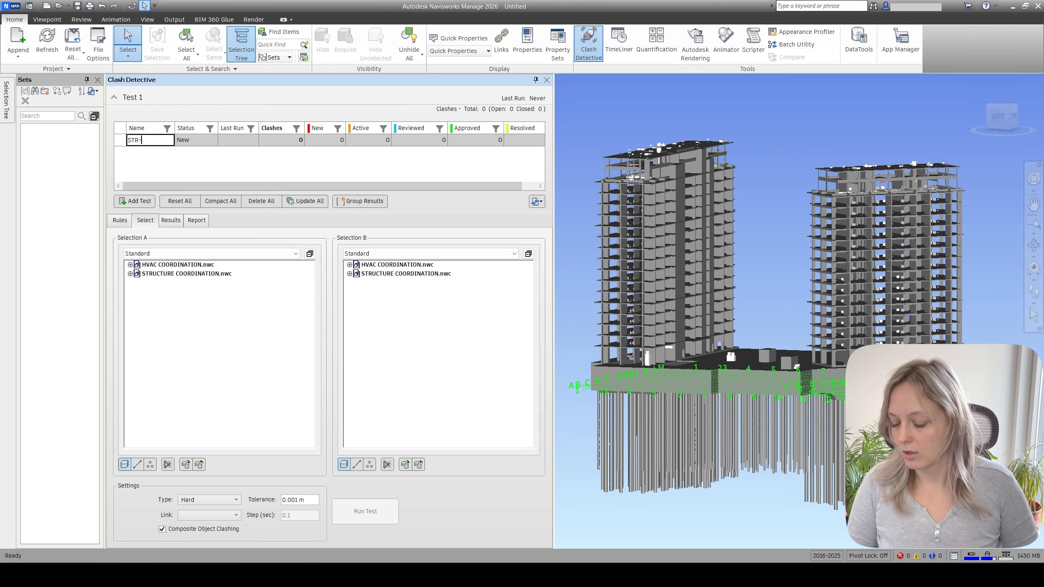
pyautogui.write('HVAC')
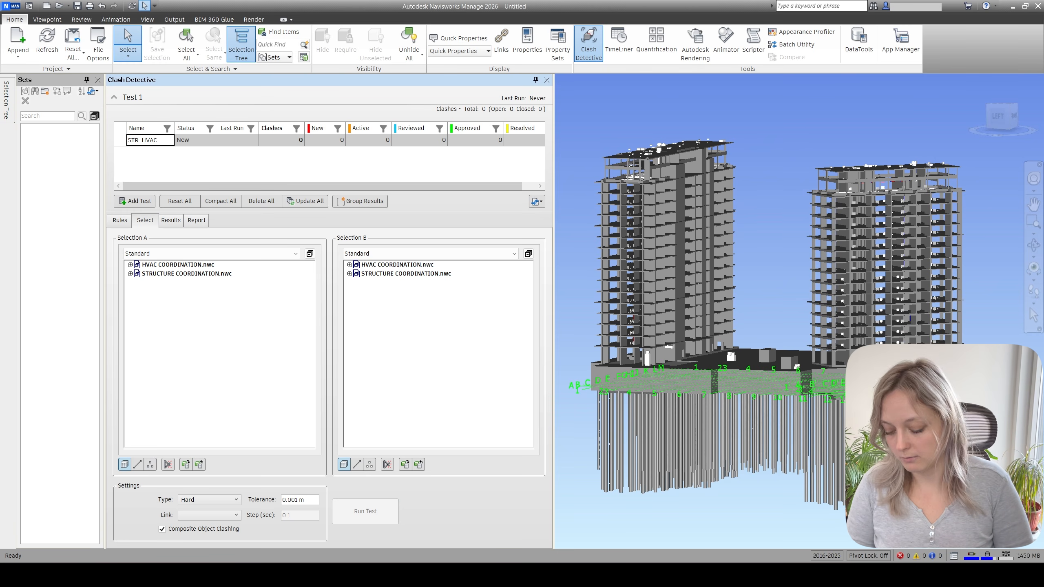
pyautogui.write(' Test')
pyautogui.press('Return')
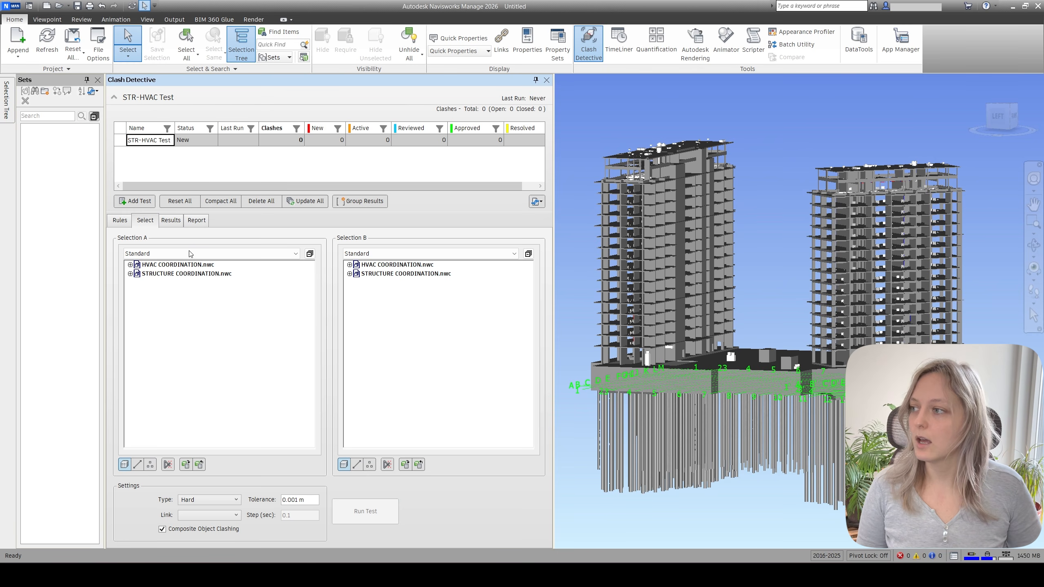
# Run a Hard clash test at 0.001 m tolerance with STRUCTURE COORDINATION.nwc as Selection A and HVAC COORDINATION.nwc as Selection B.
pyautogui.click(164, 274)
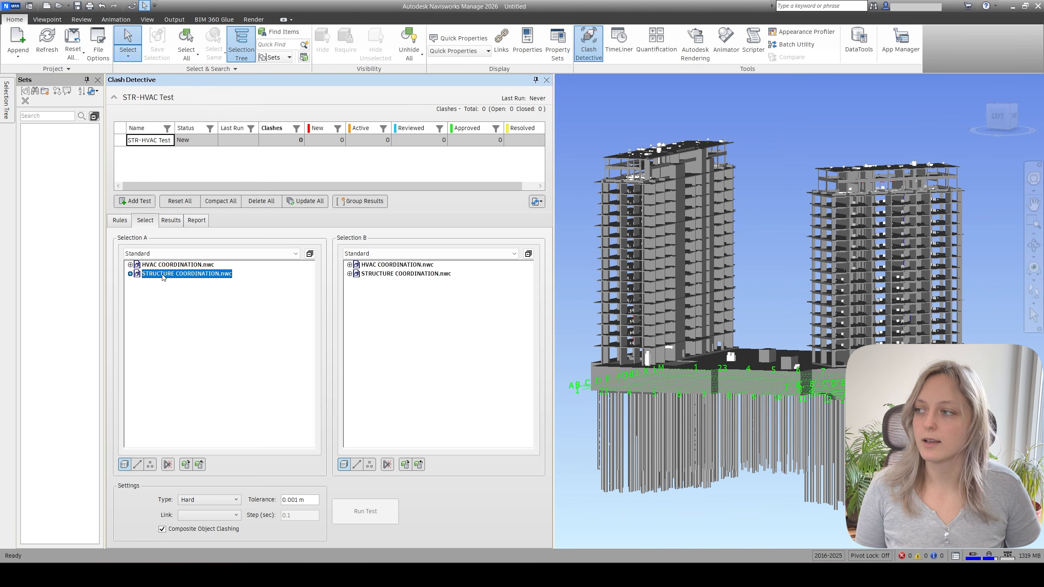
pyautogui.click(407, 267)
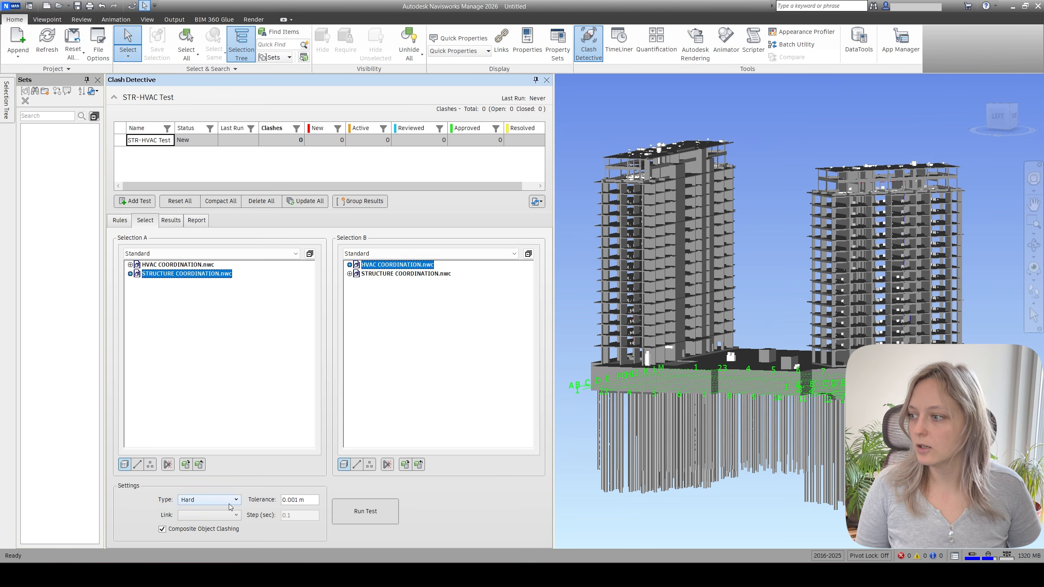
pyautogui.doubleClick(294, 499)
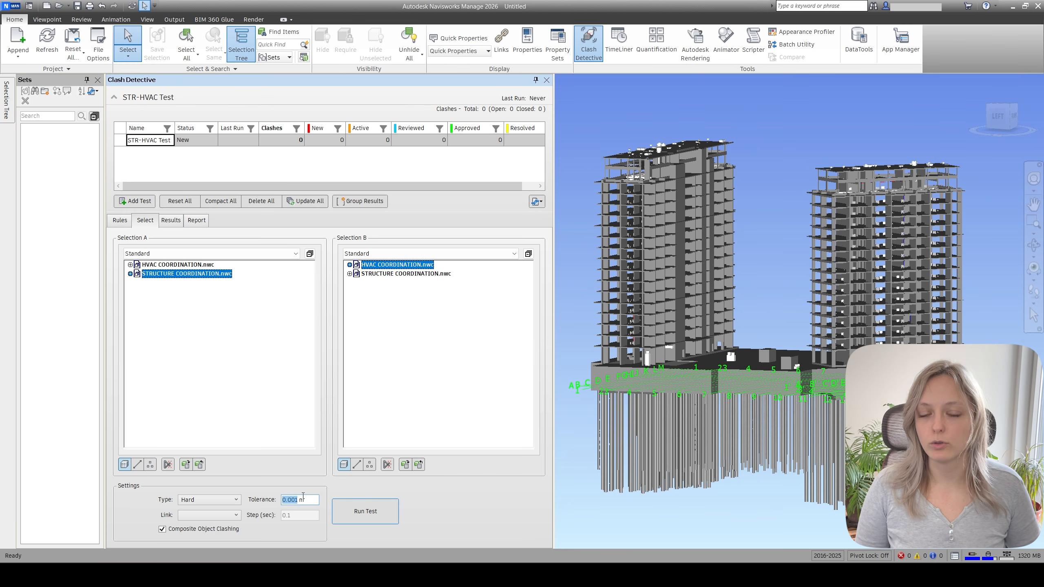
pyautogui.moveTo(300, 501); pyautogui.dragTo(275, 504)
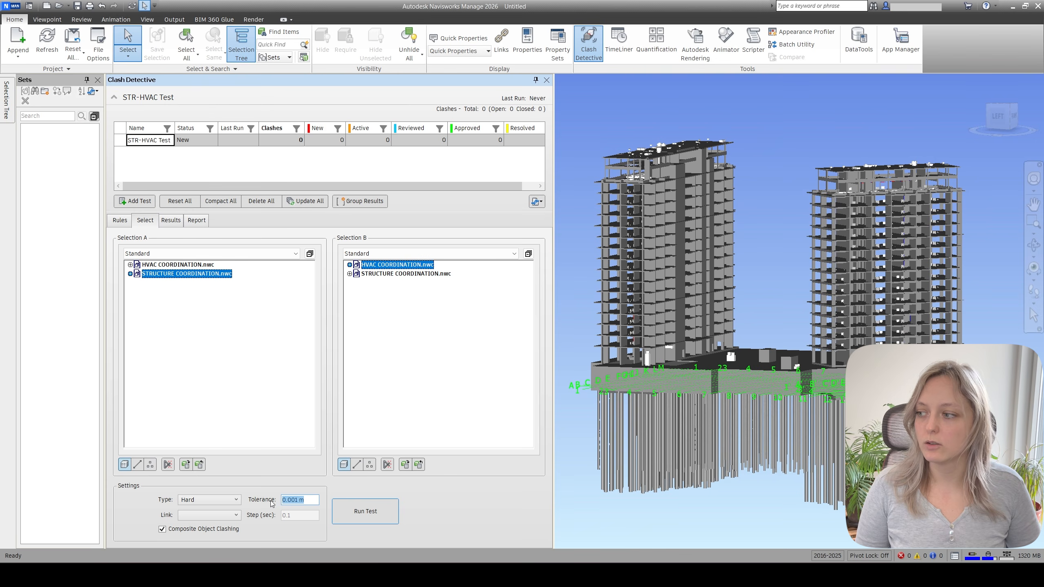
pyautogui.click(224, 499)
pyautogui.click(225, 499)
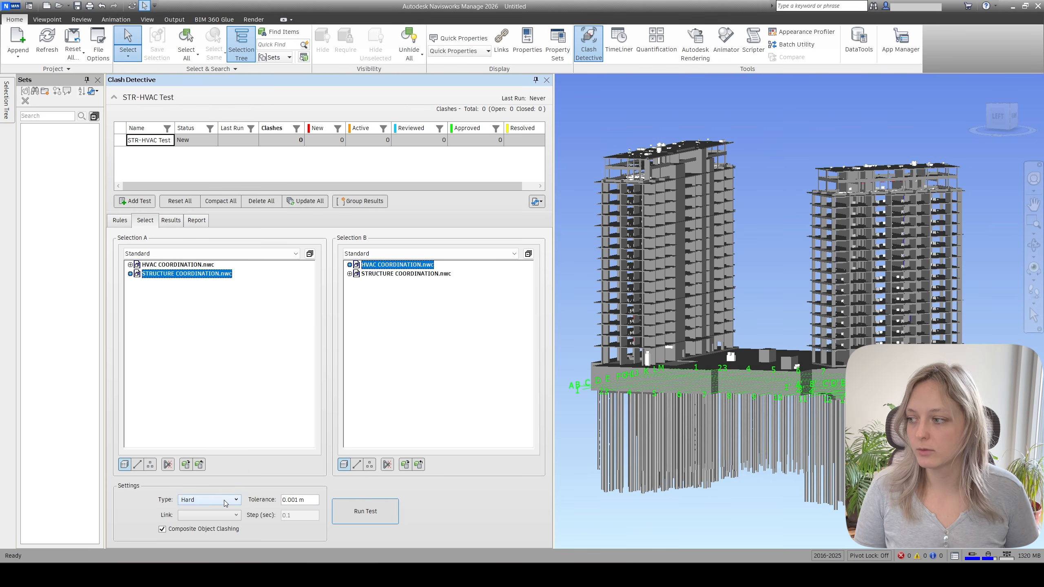
pyautogui.click(225, 499)
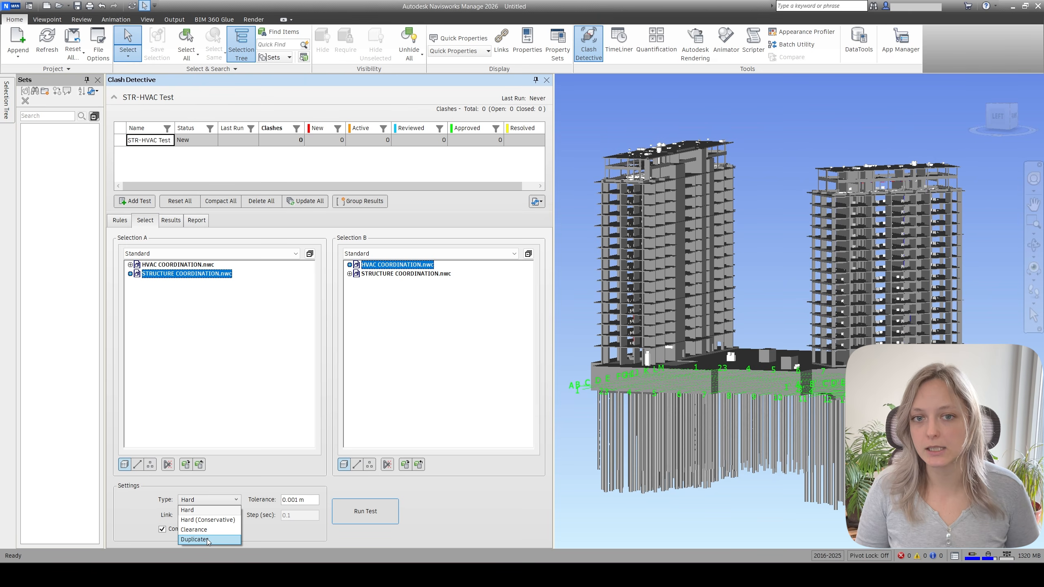
pyautogui.click(252, 522)
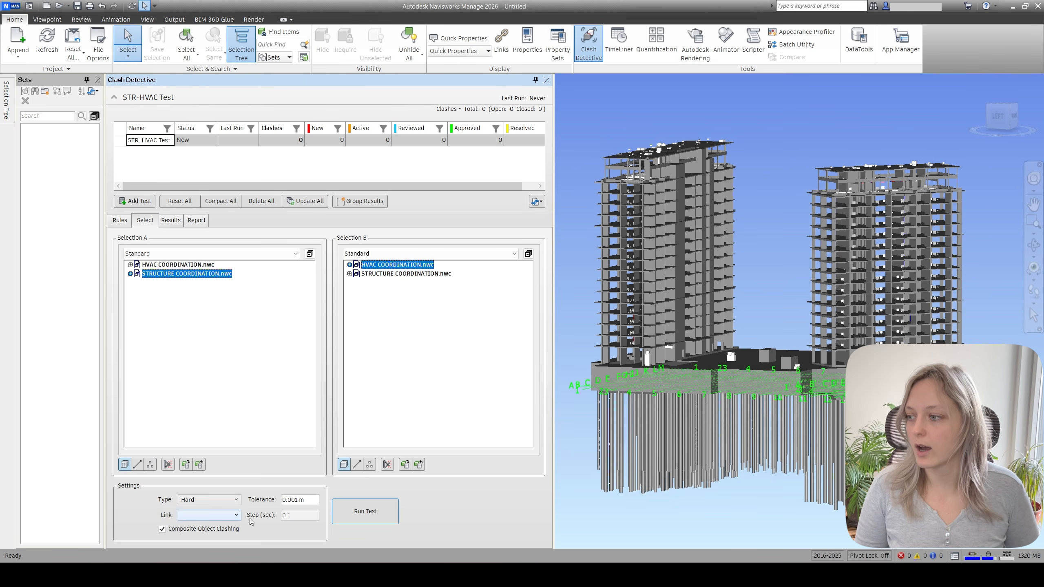
pyautogui.click(359, 514)
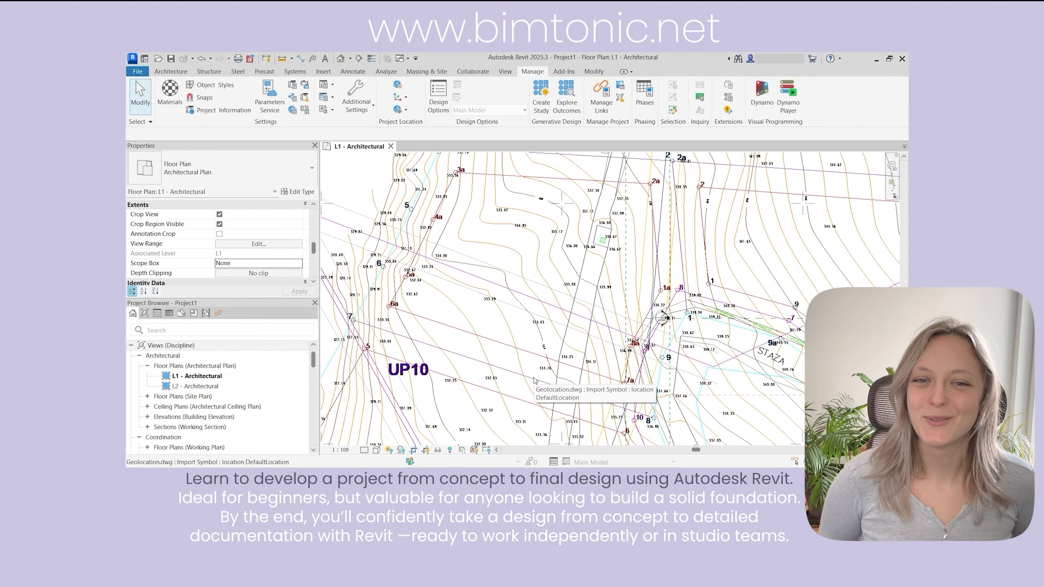
pyautogui.scroll(-1, 478, 361)
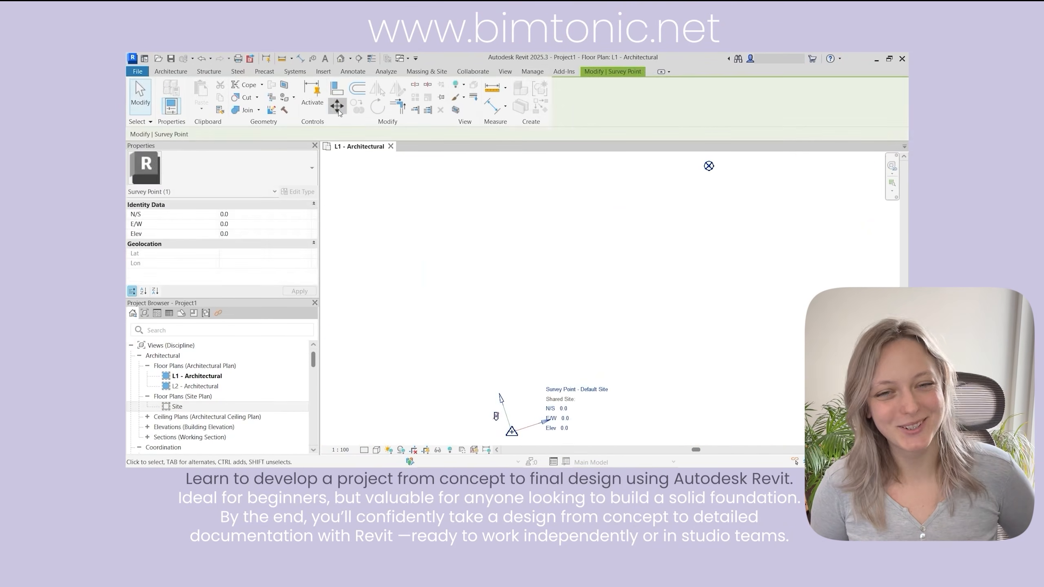
pyautogui.click(337, 106)
pyautogui.click(512, 431)
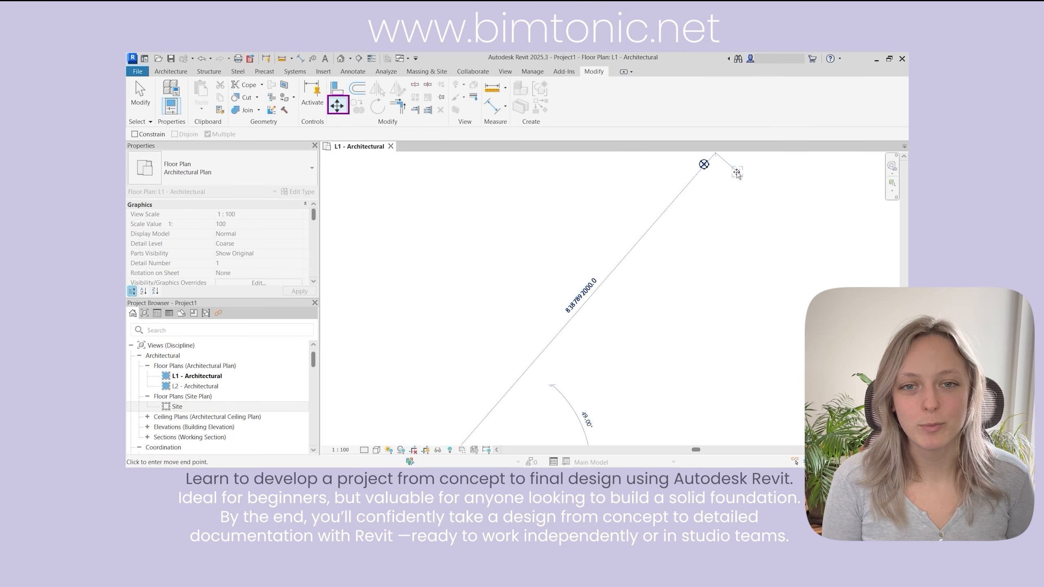
pyautogui.scroll(10, 680, 329)
pyautogui.scroll(4, 428, 358)
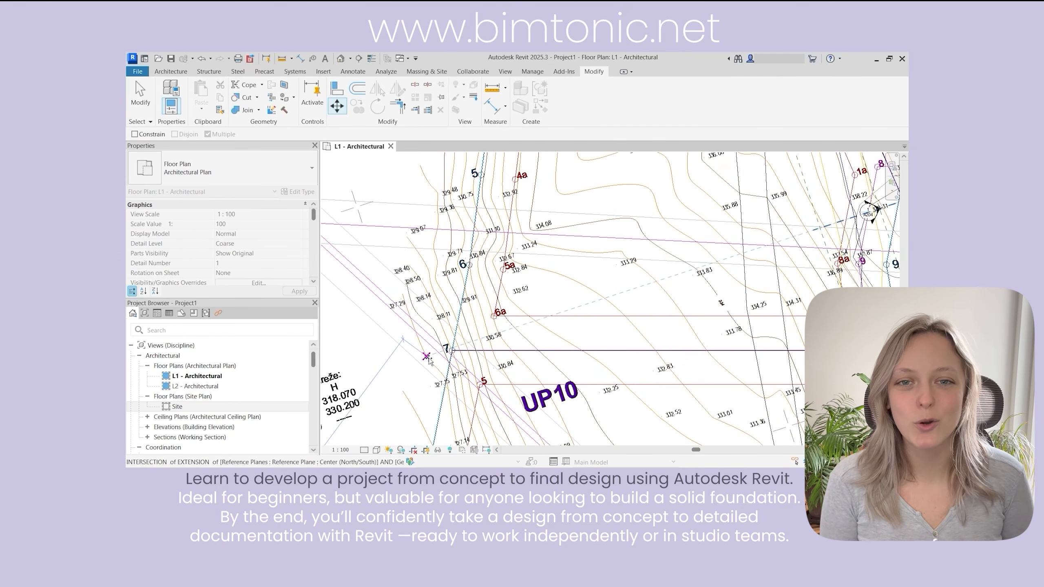
pyautogui.scroll(5, 428, 358)
pyautogui.click(564, 311)
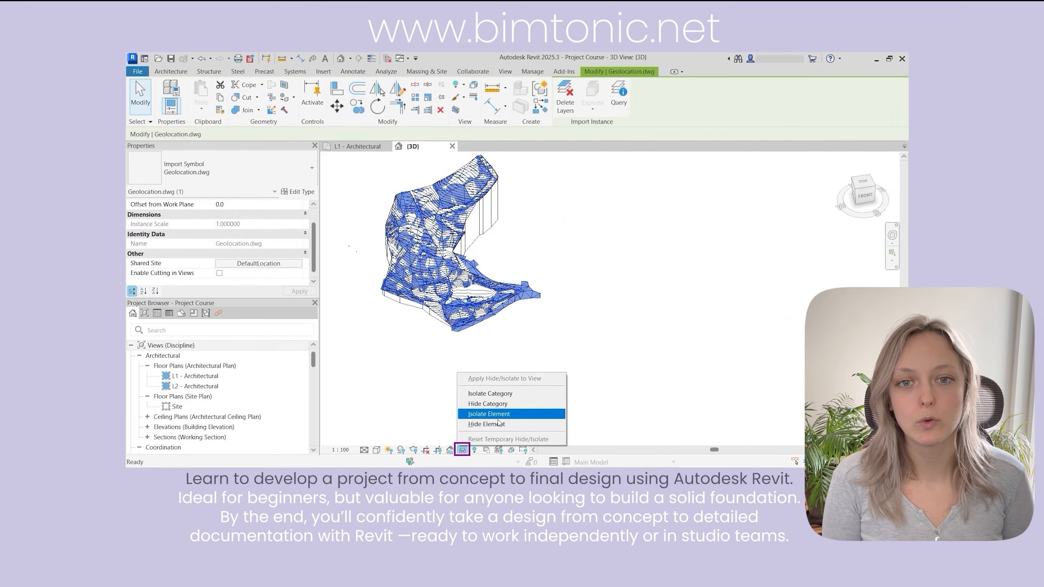
pyautogui.click(493, 414)
pyautogui.scroll(2, 371, 326)
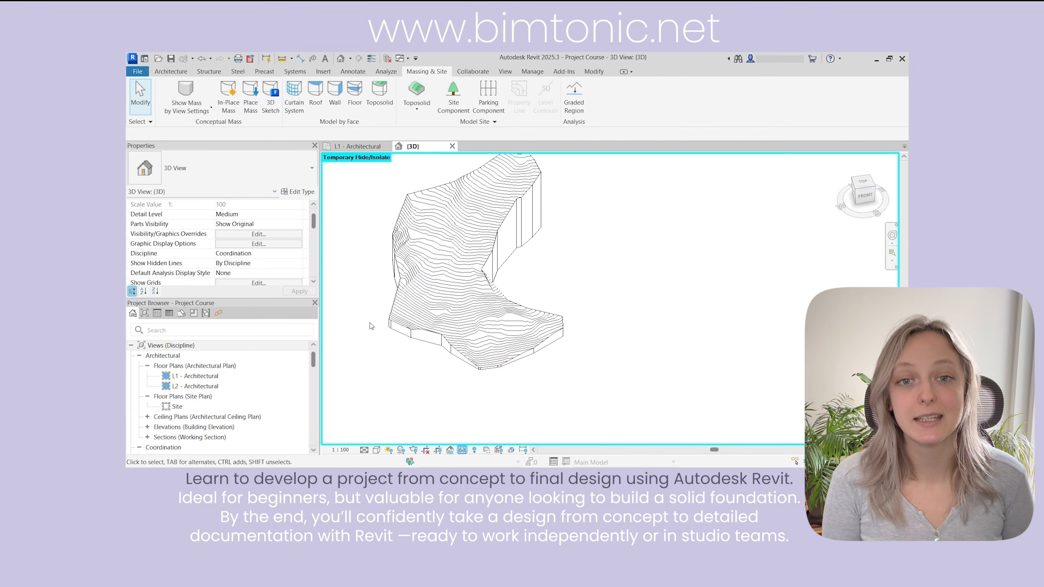
pyautogui.keyDown('shift'); pyautogui.moveTo(371, 326); pyautogui.dragTo(551, 304, button='middle'); pyautogui.keyUp('shift')
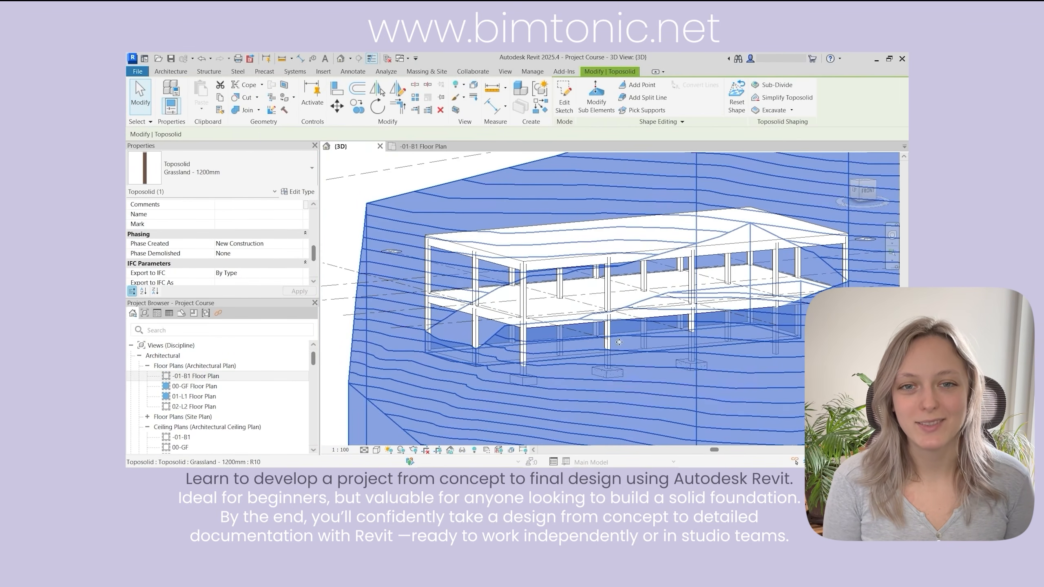
pyautogui.click(609, 334)
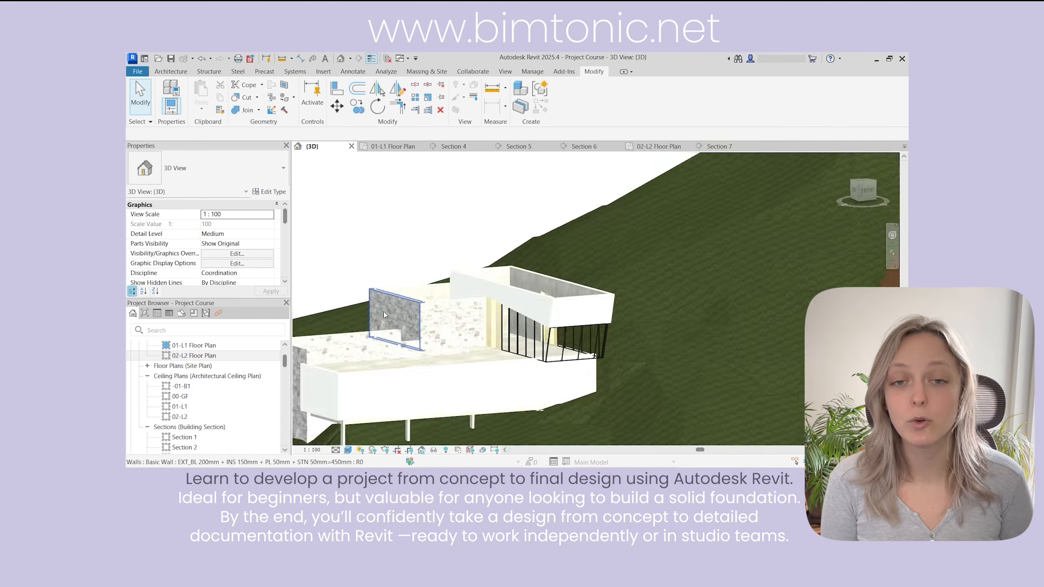
pyautogui.keyDown('shift'); pyautogui.moveTo(385, 315); pyautogui.dragTo(490, 352, button='middle'); pyautogui.keyUp('shift')
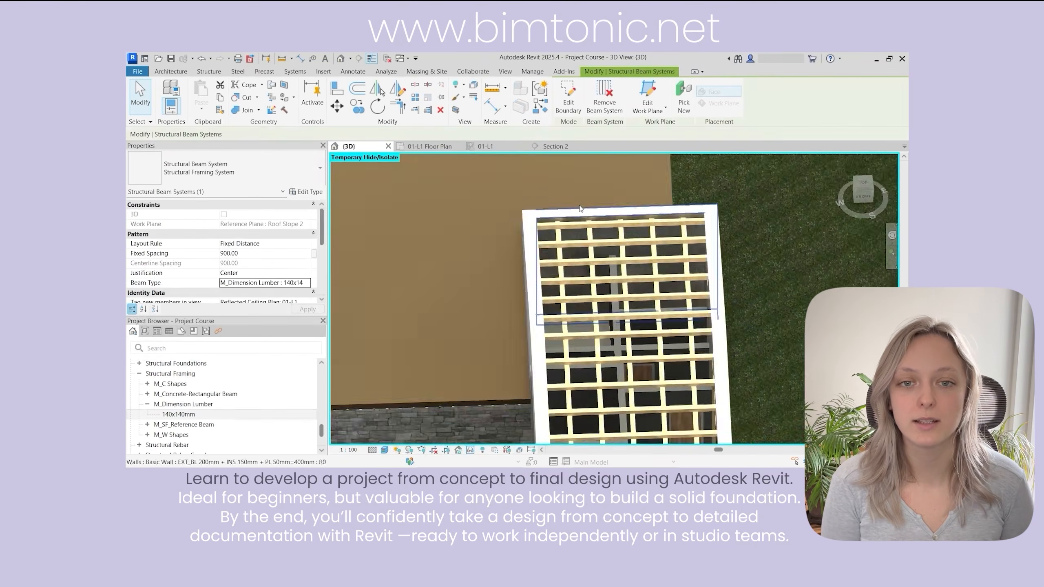
pyautogui.keyDown('shift'); pyautogui.moveTo(534, 353); pyautogui.dragTo(600, 374, button='middle'); pyautogui.keyUp('shift')
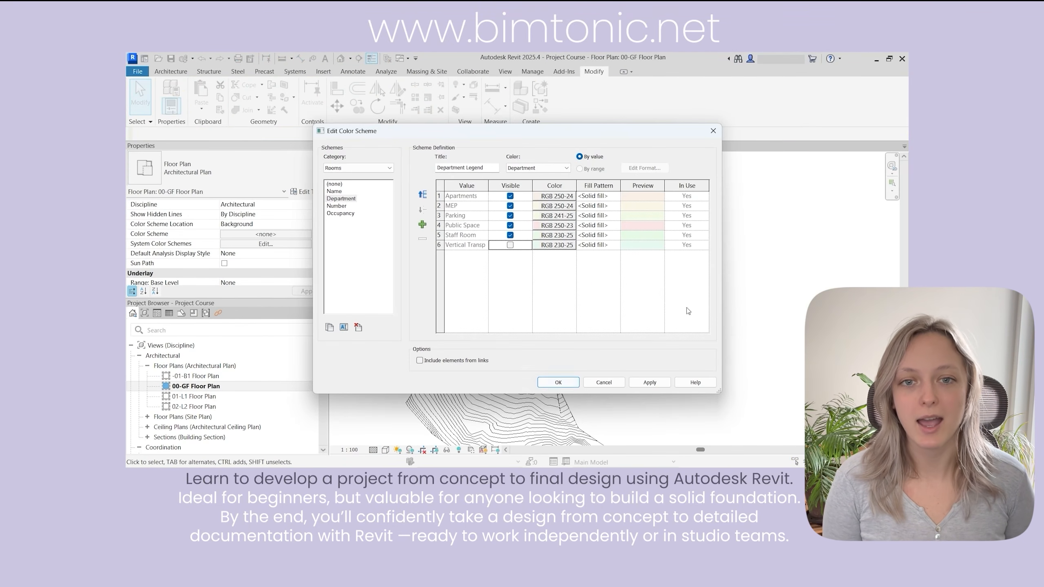
pyautogui.click(558, 386)
pyautogui.scroll(3, 382, 296)
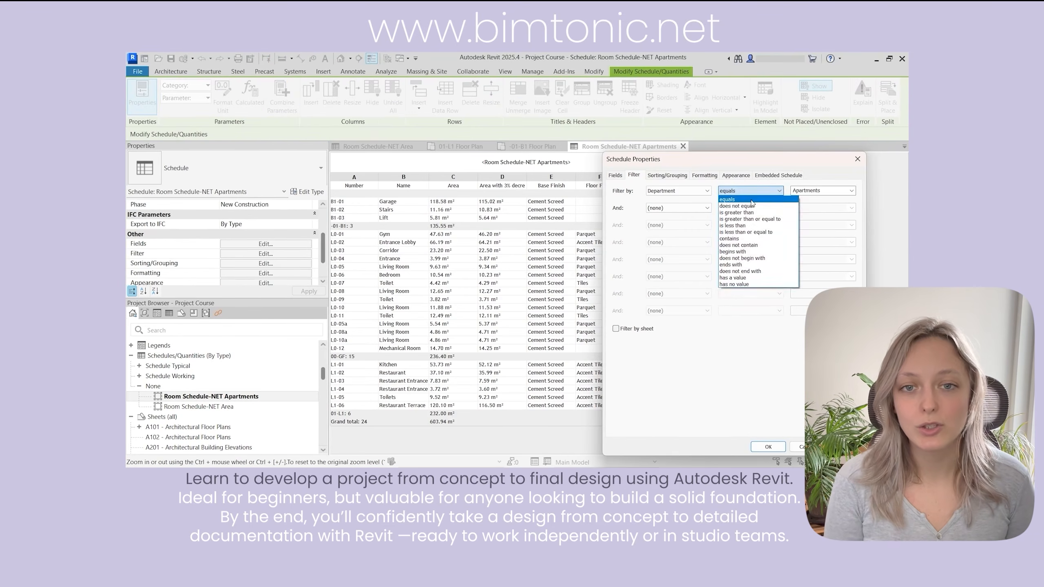
pyautogui.click(752, 200)
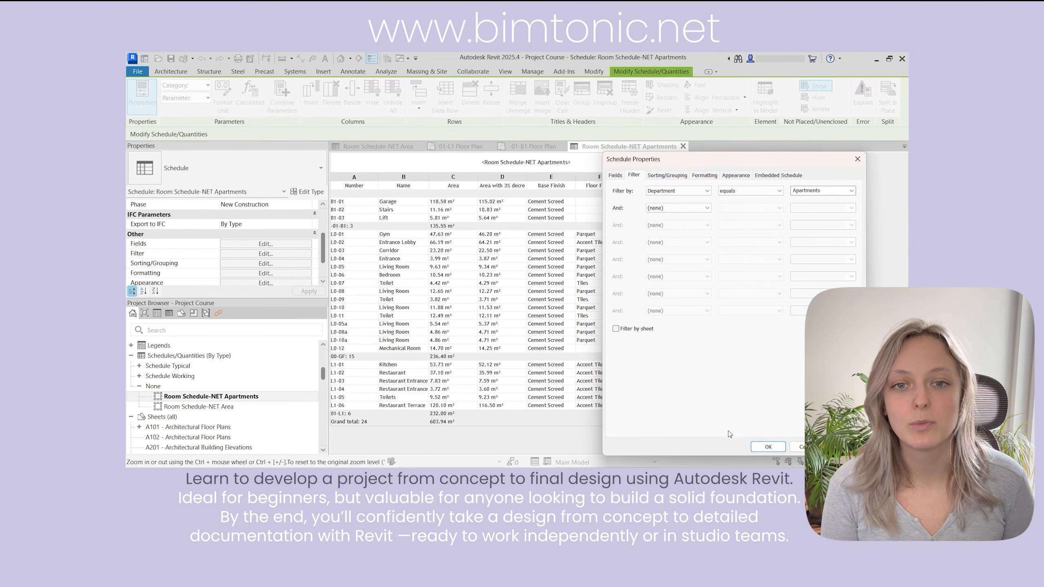
pyautogui.click(767, 447)
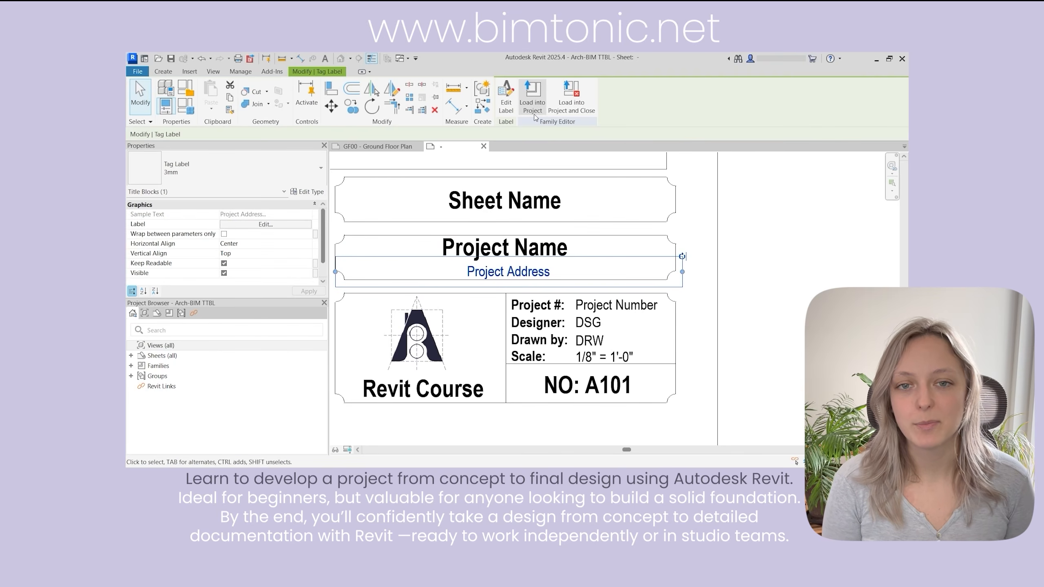
pyautogui.click(532, 97)
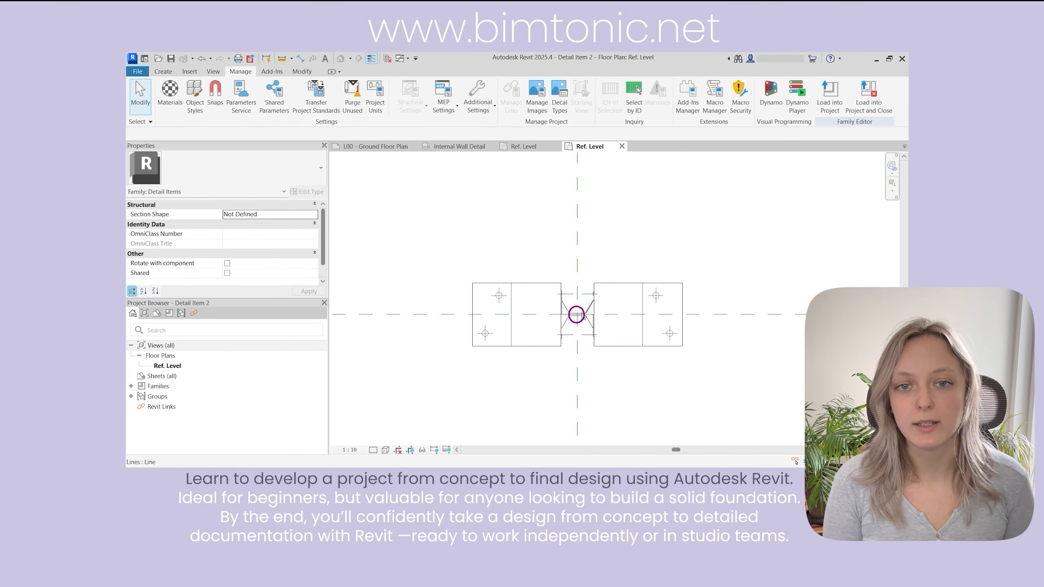
pyautogui.moveTo(405, 323); pyautogui.dragTo(402, 367, button='middle')
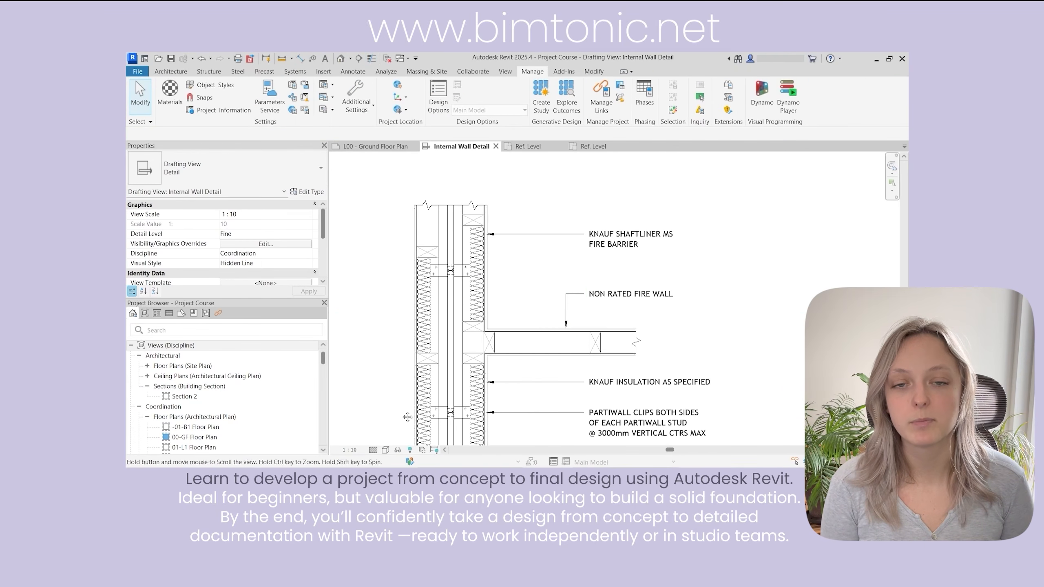
pyautogui.scroll(-1, 407, 417)
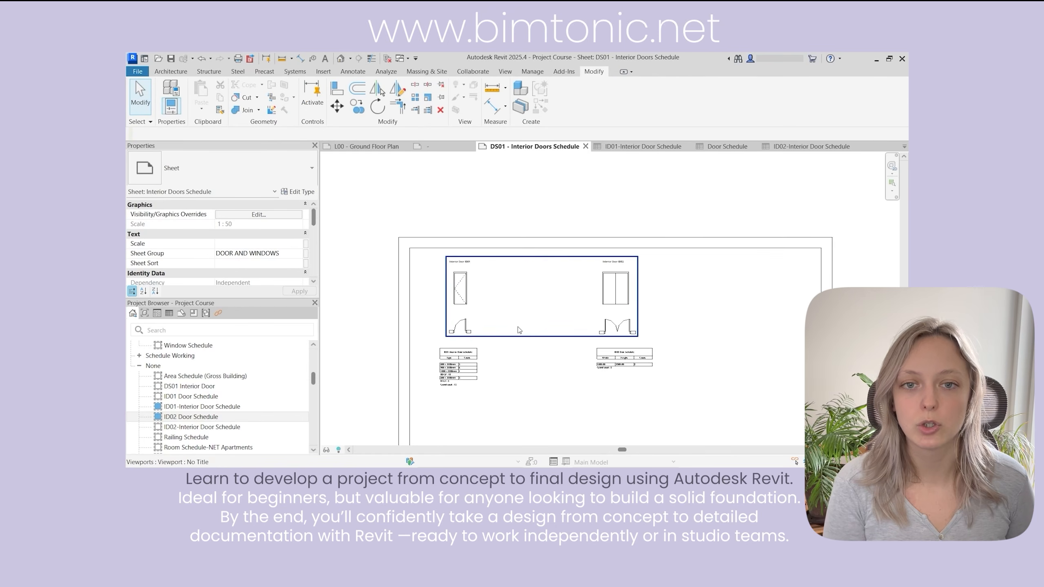
pyautogui.scroll(3, 474, 295)
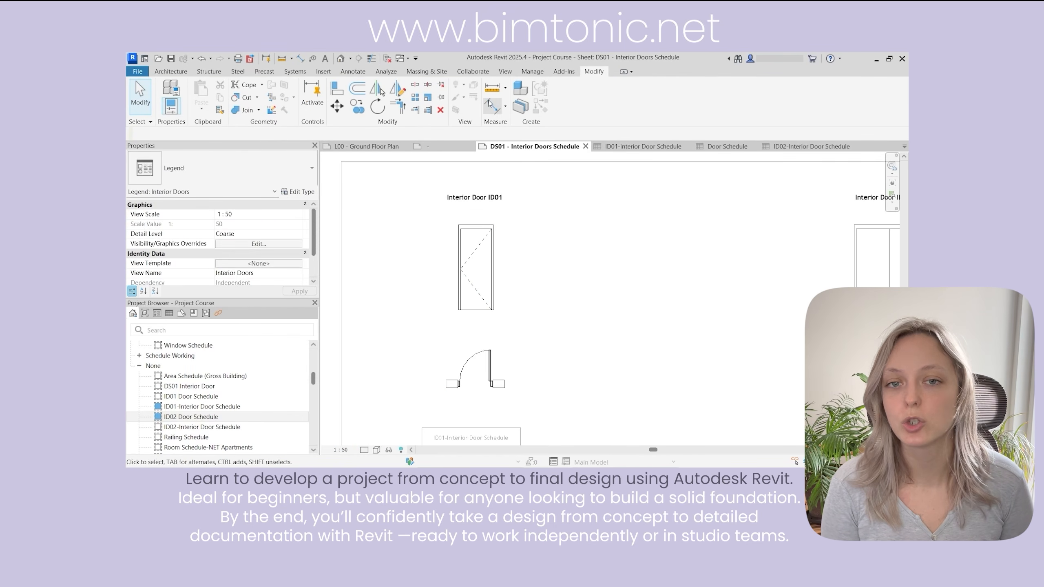
pyautogui.press('d')
pyautogui.press('i')
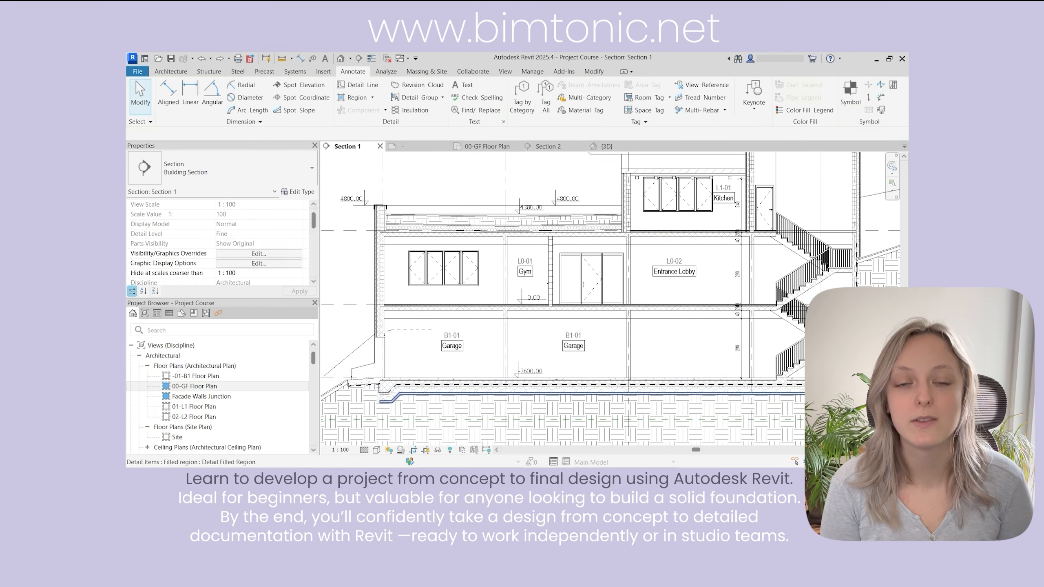
pyautogui.scroll(5, 724, 407)
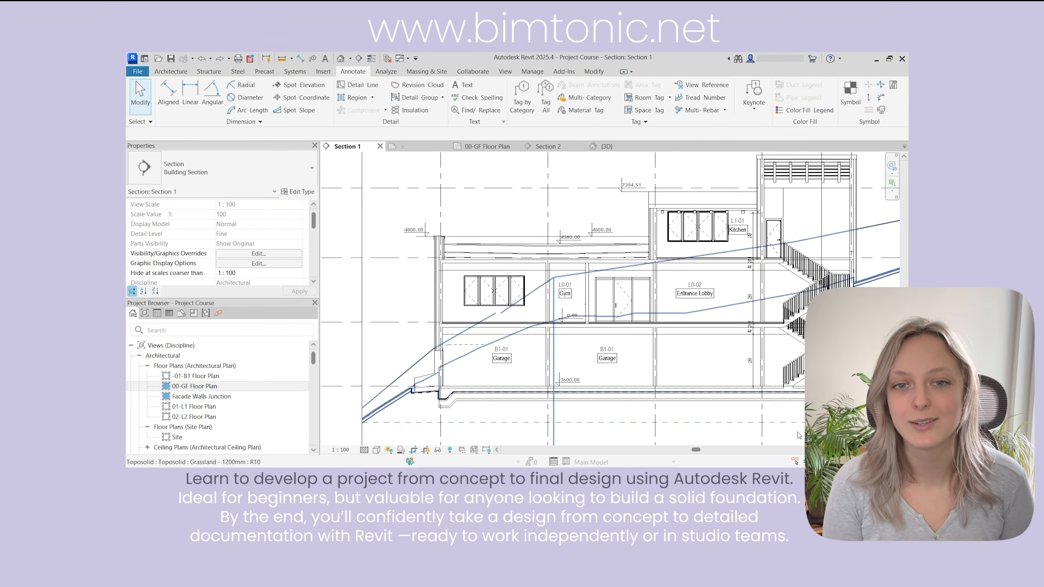
pyautogui.scroll(-2, 723, 407)
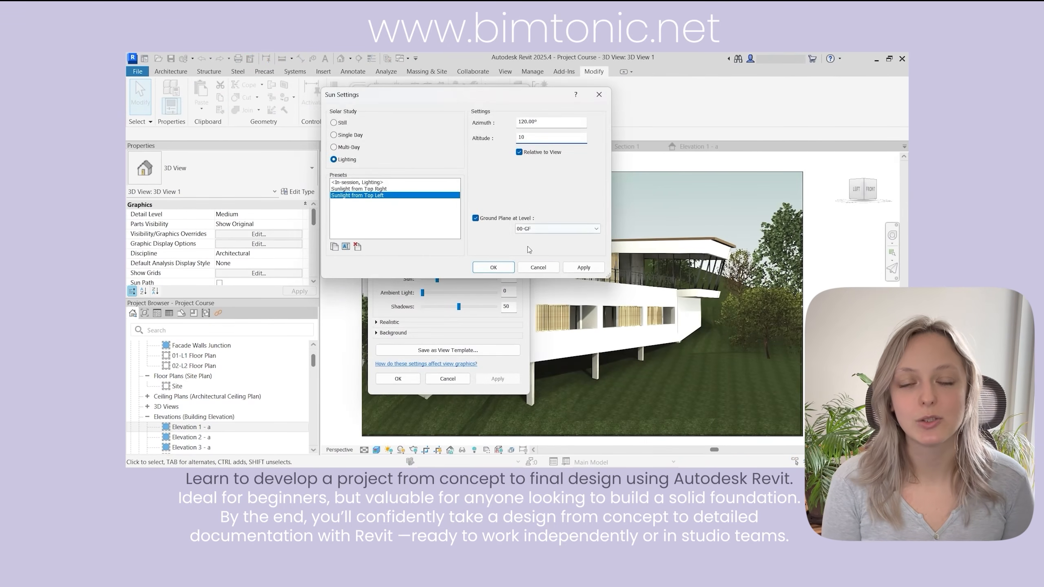
pyautogui.click(493, 267)
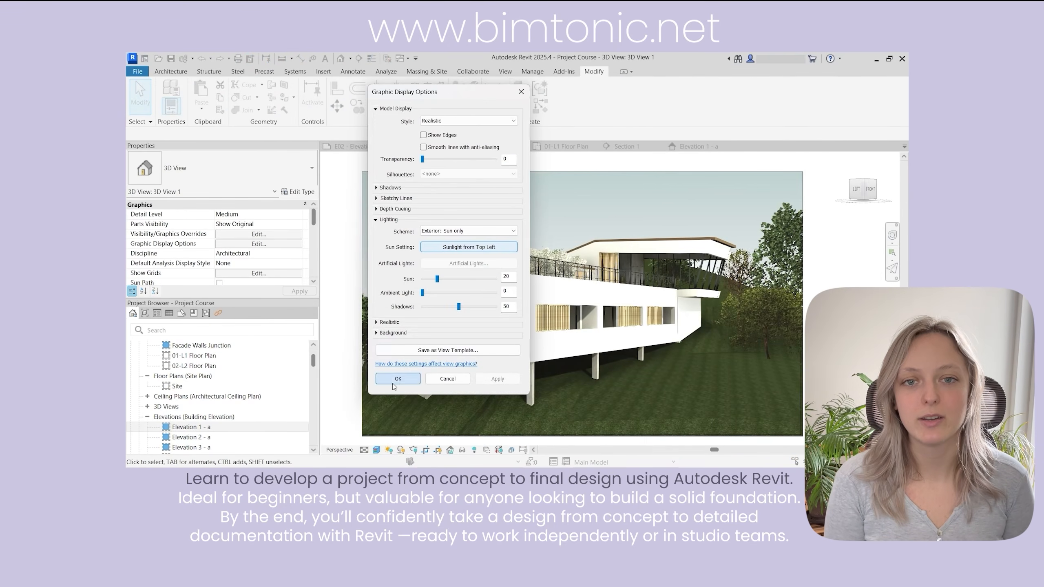
pyautogui.click(398, 379)
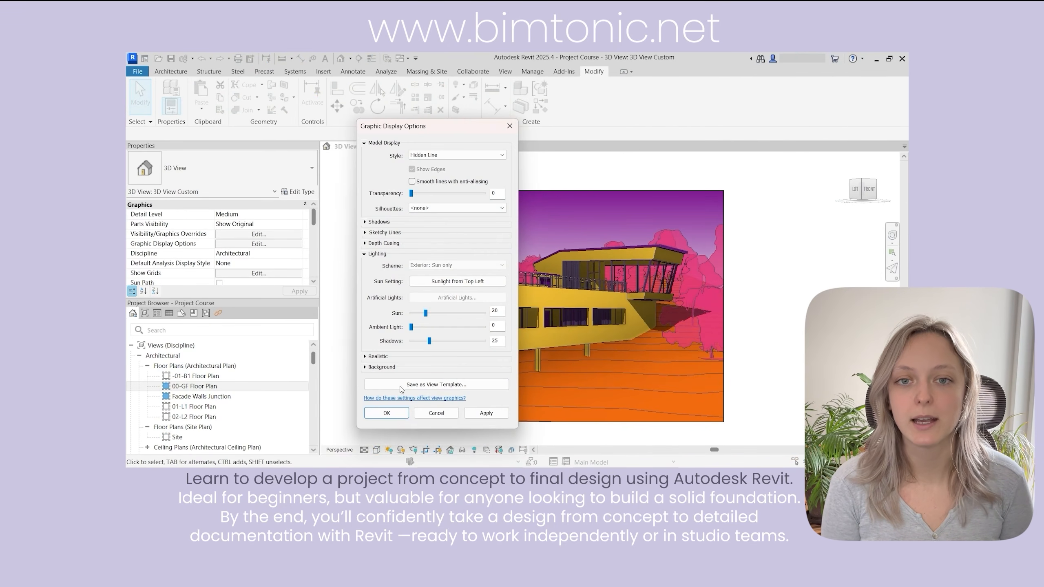
pyautogui.click(390, 415)
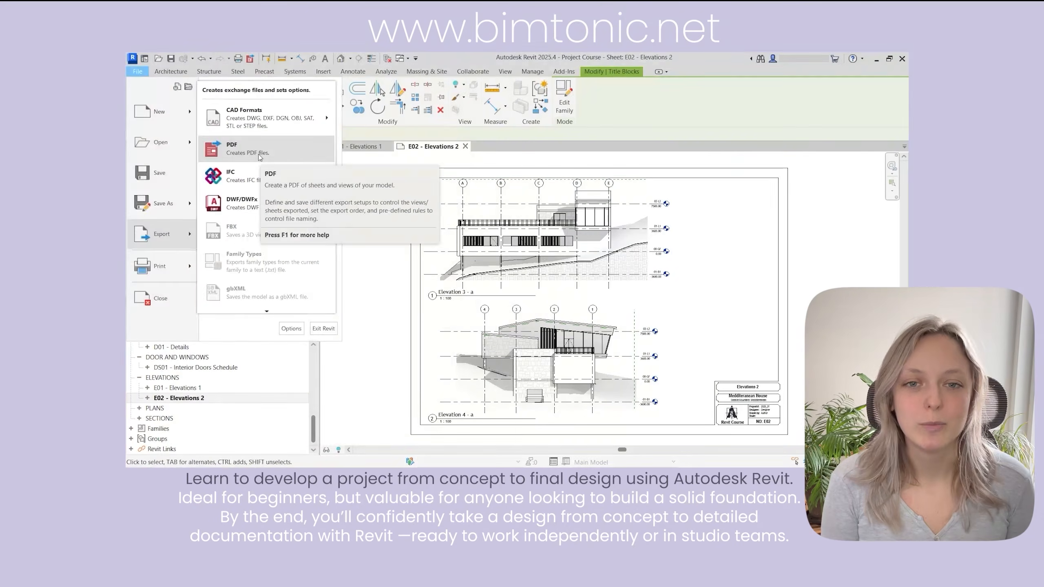
pyautogui.click(259, 157)
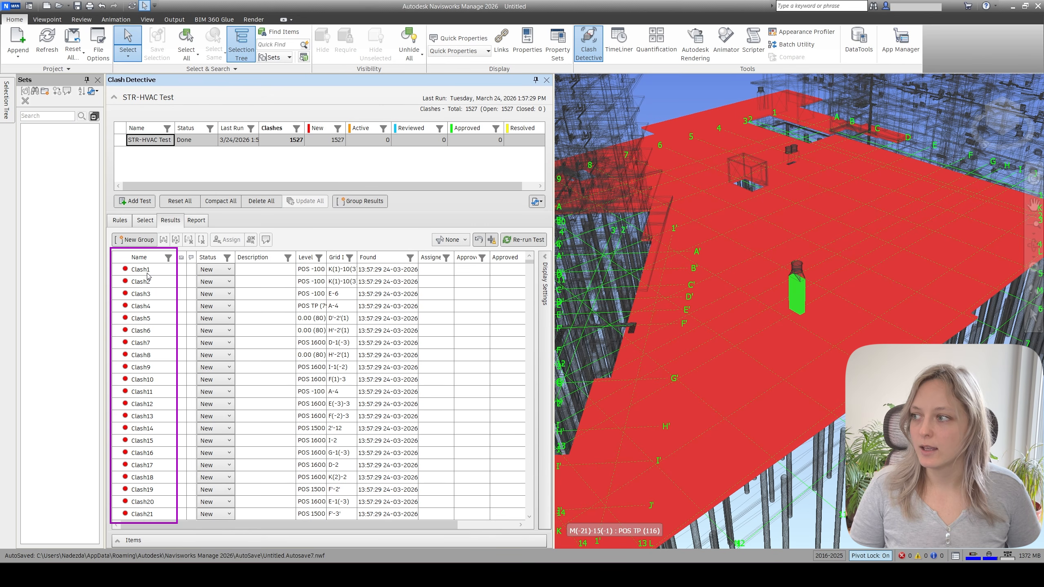
# Examine the individual clashes from Clash3 to Clash9 in the STR-HVAC Test results and the model view.
pyautogui.click(146, 294)
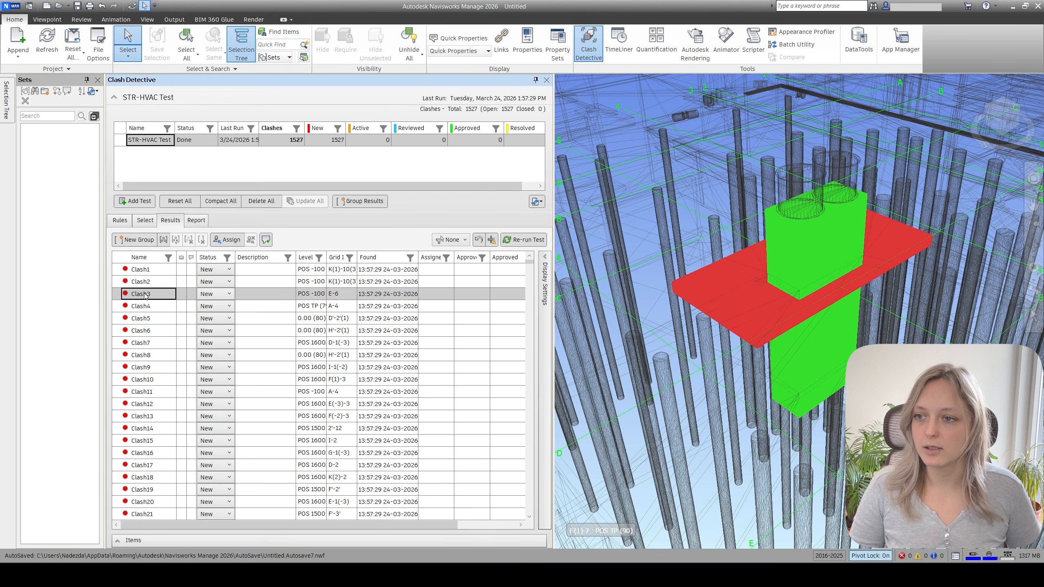
pyautogui.scroll(-5, 709, 283)
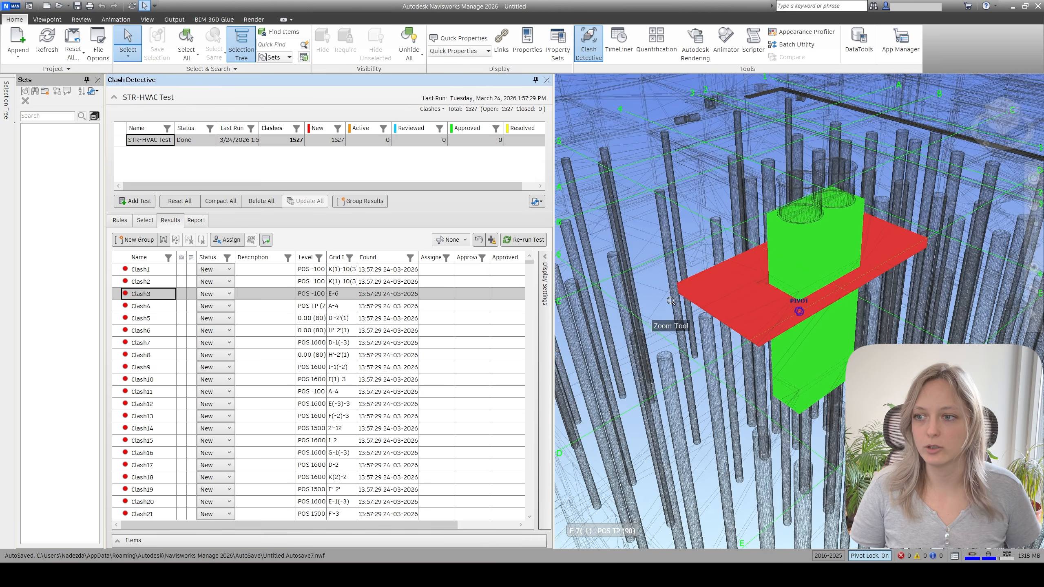
pyautogui.scroll(2, 903, 275)
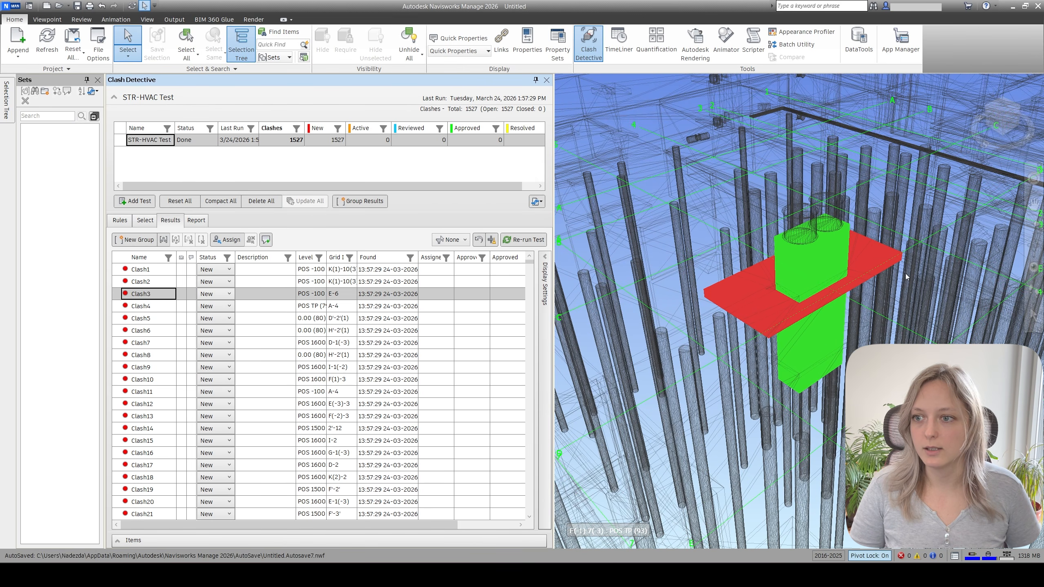
pyautogui.click(150, 306)
pyautogui.click(142, 320)
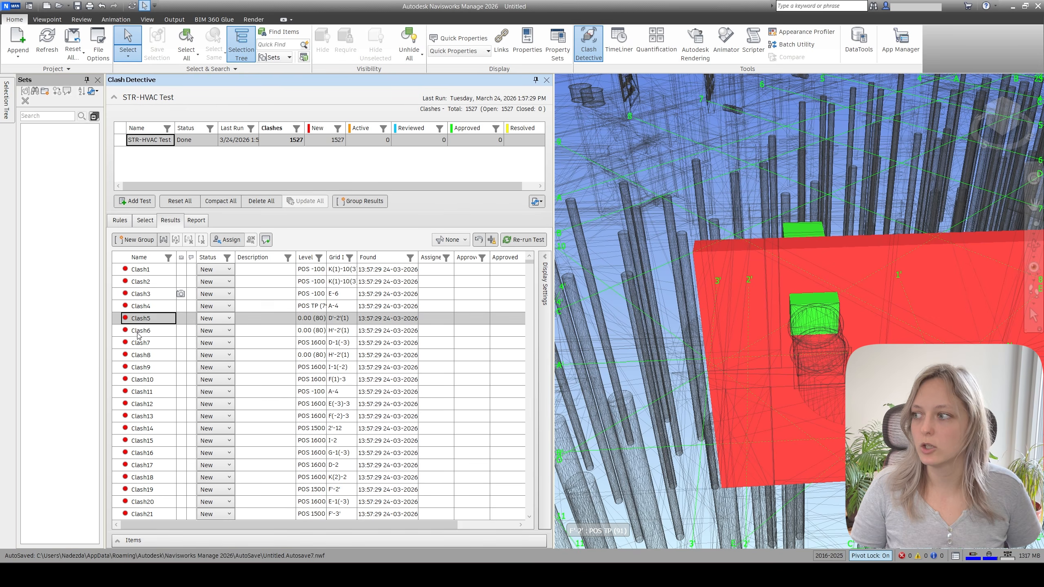
pyautogui.click(138, 331)
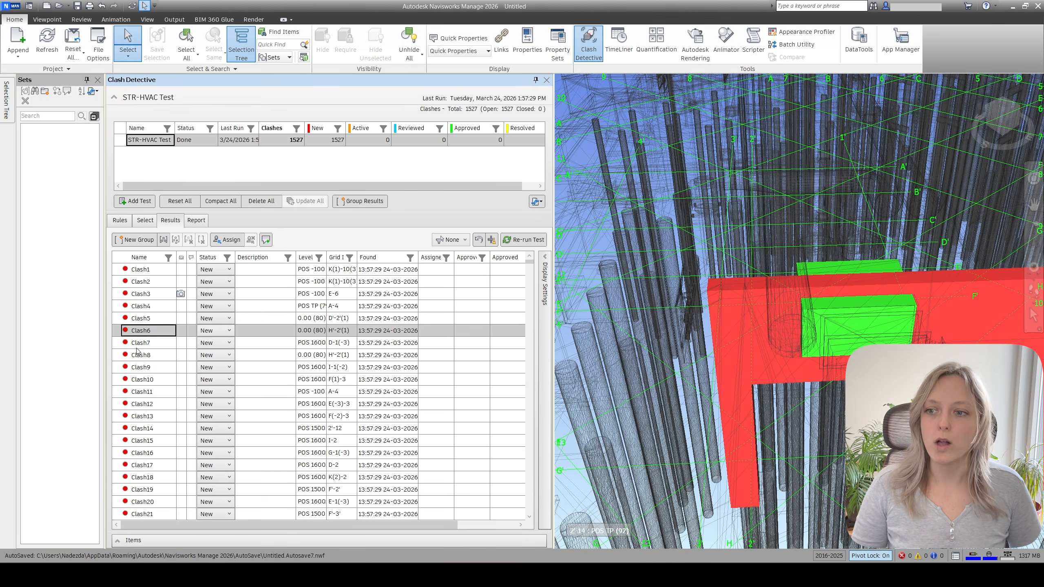
pyautogui.click(137, 347)
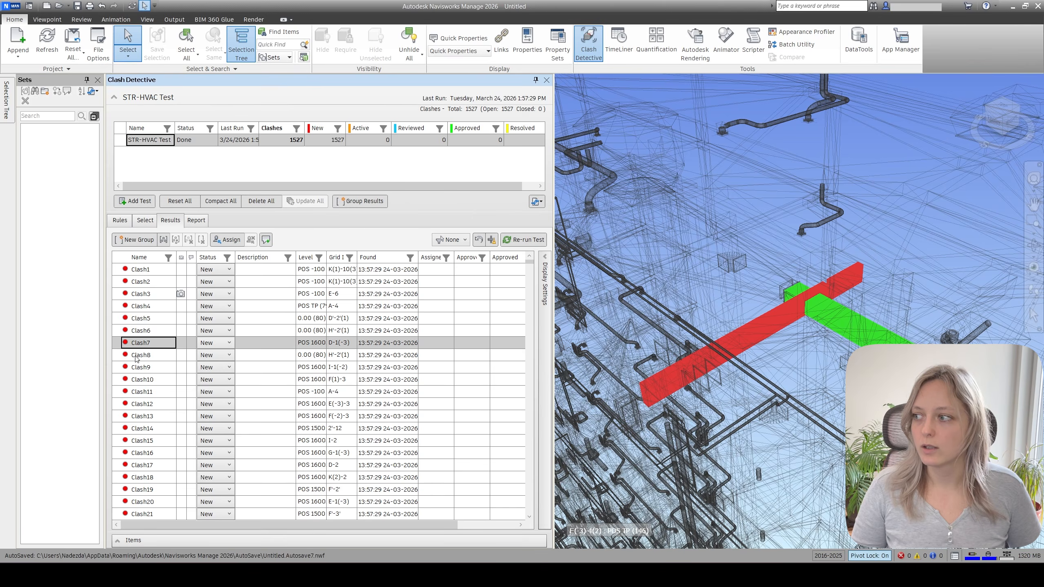
pyautogui.click(138, 356)
pyautogui.click(138, 367)
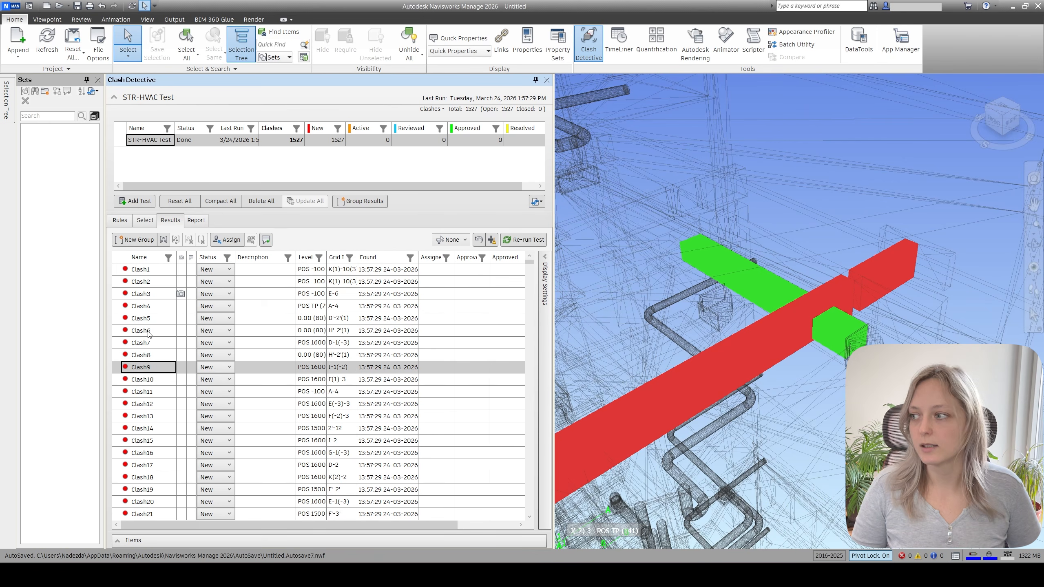
pyautogui.click(141, 294)
pyautogui.click(141, 306)
pyautogui.click(141, 319)
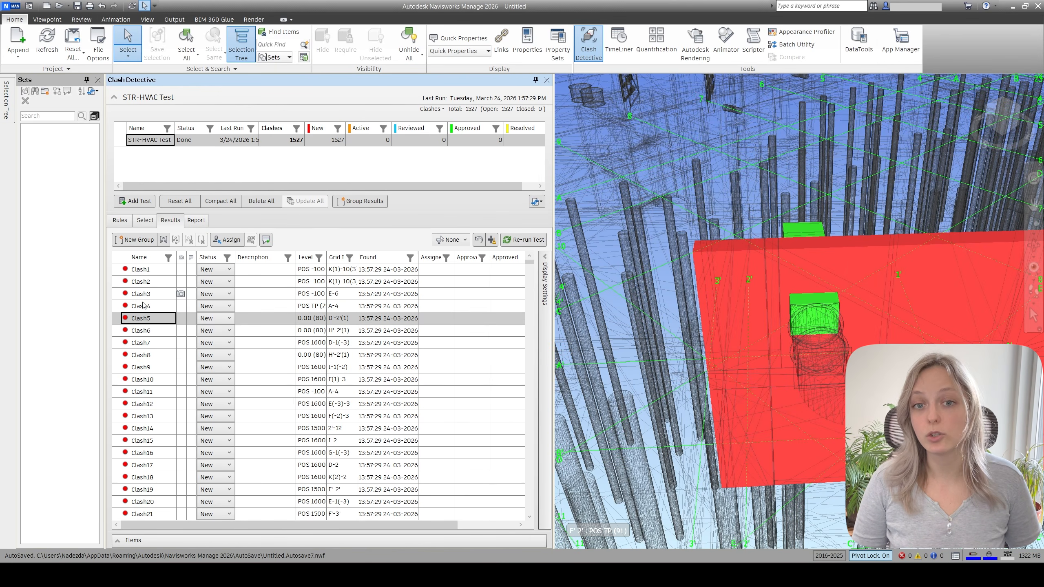
# Review the clash report contents, including Image, Grid Location and Item ID, and set the output to Current test in HTML (Tabular) format.
pyautogui.click(196, 221)
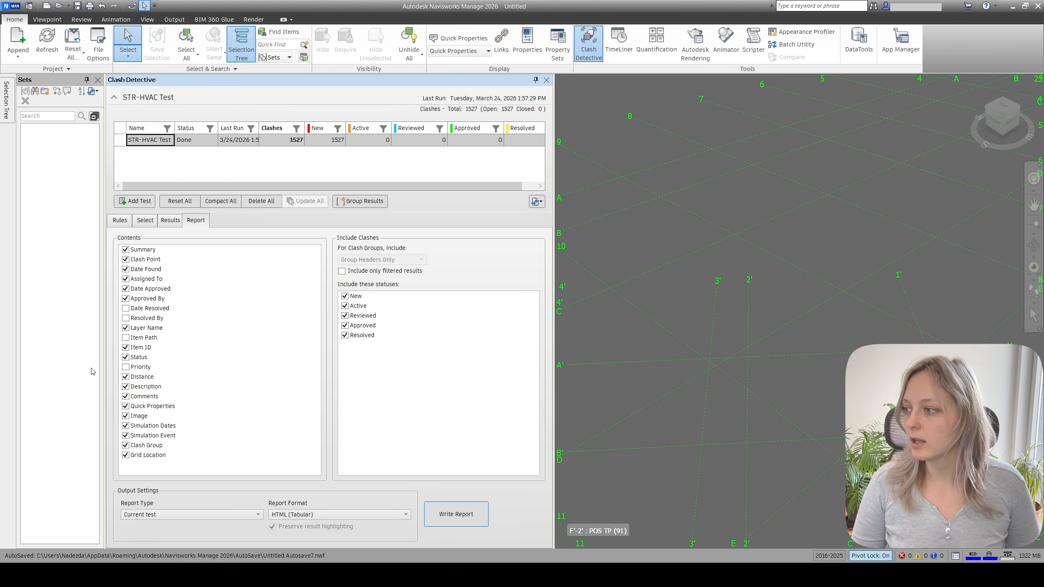
pyautogui.click(202, 416)
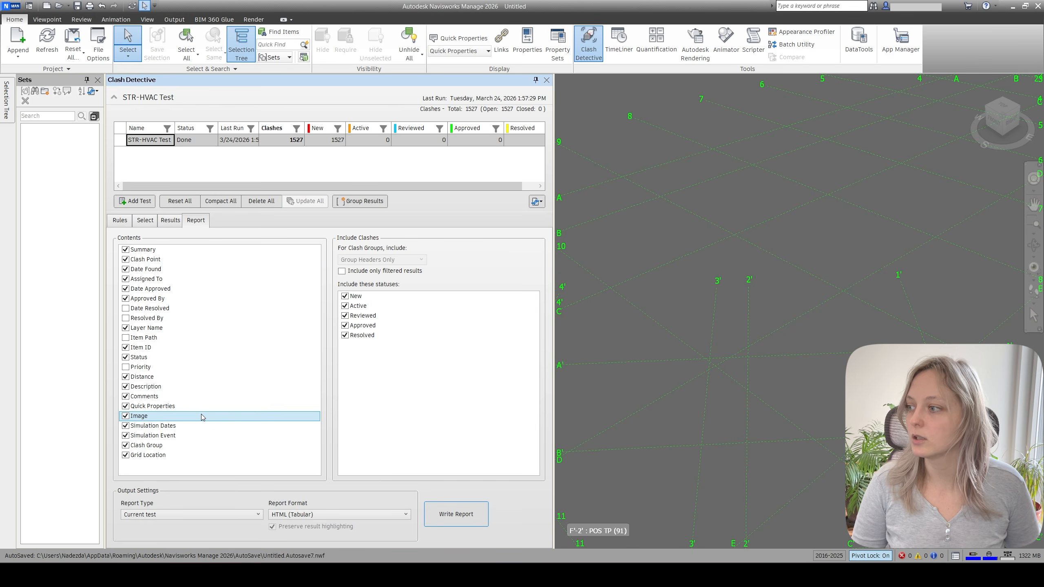
pyautogui.click(184, 459)
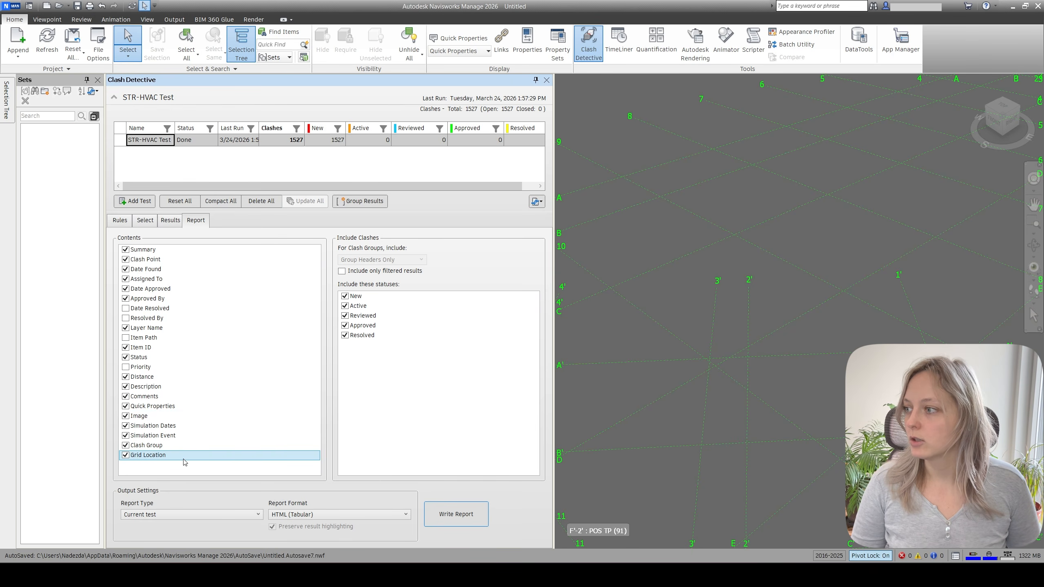
pyautogui.click(173, 347)
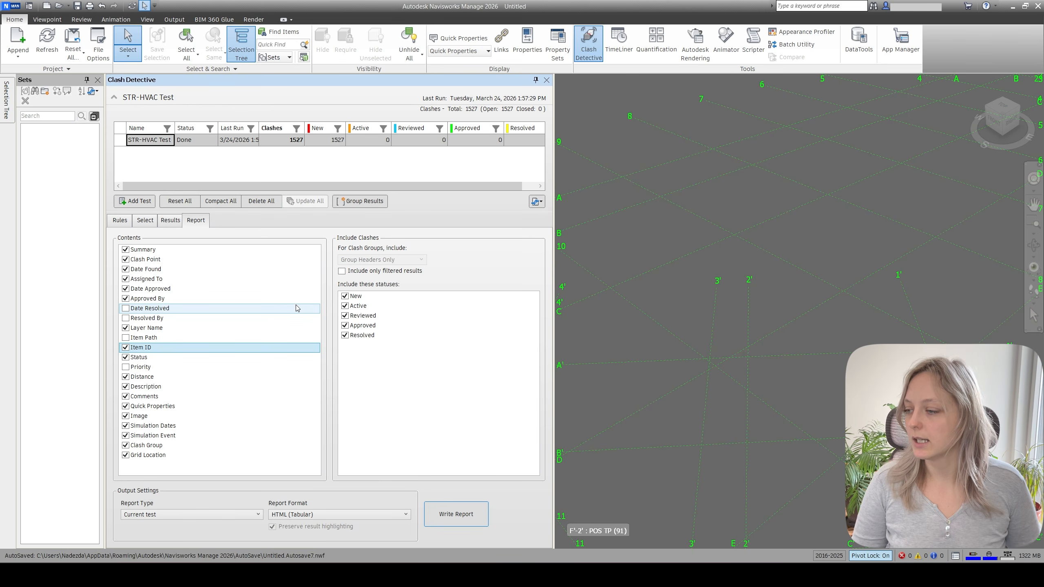
pyautogui.click(215, 514)
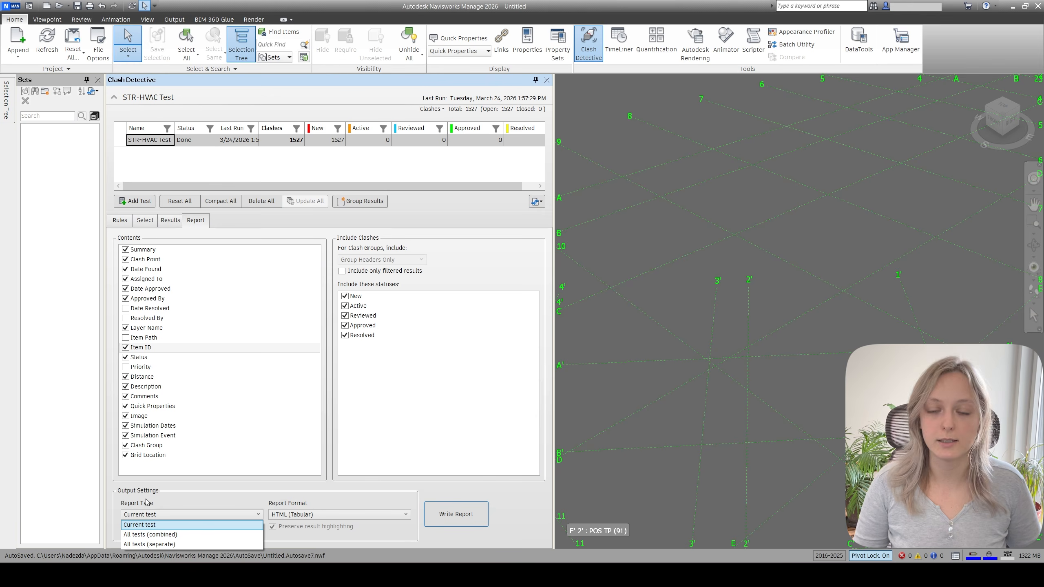
pyautogui.click(164, 529)
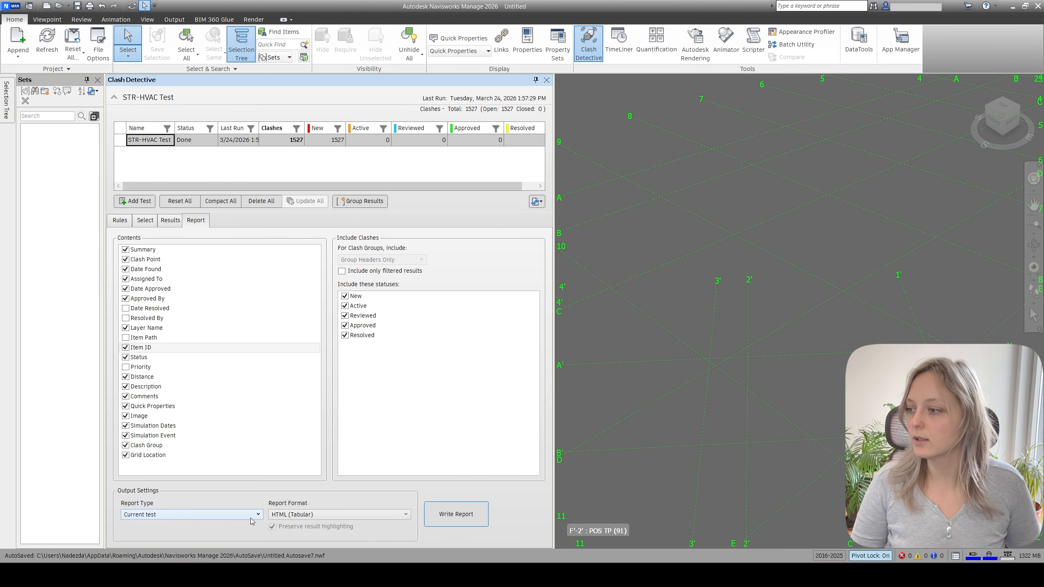
pyautogui.click(299, 516)
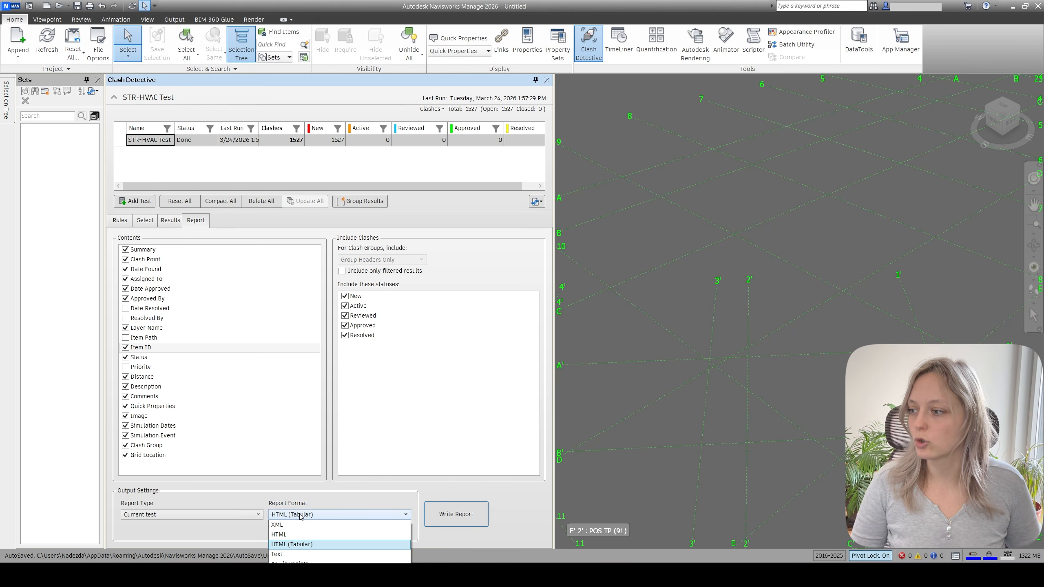
pyautogui.click(300, 545)
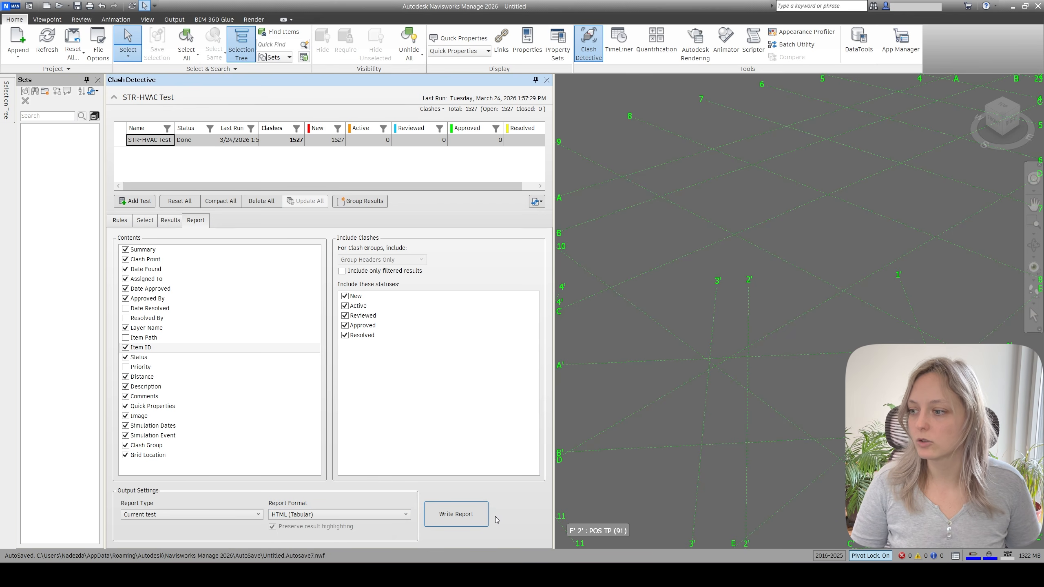
# Write the clash report as STR-HVAC Test into a new Clash Report folder on the Desktop.
pyautogui.click(446, 521)
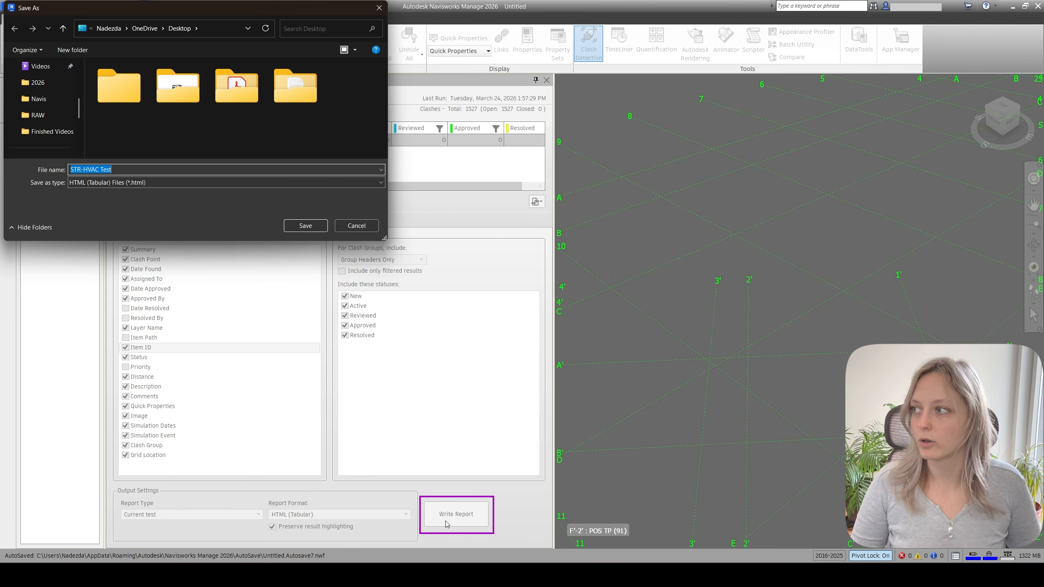
pyautogui.rightClick(157, 147)
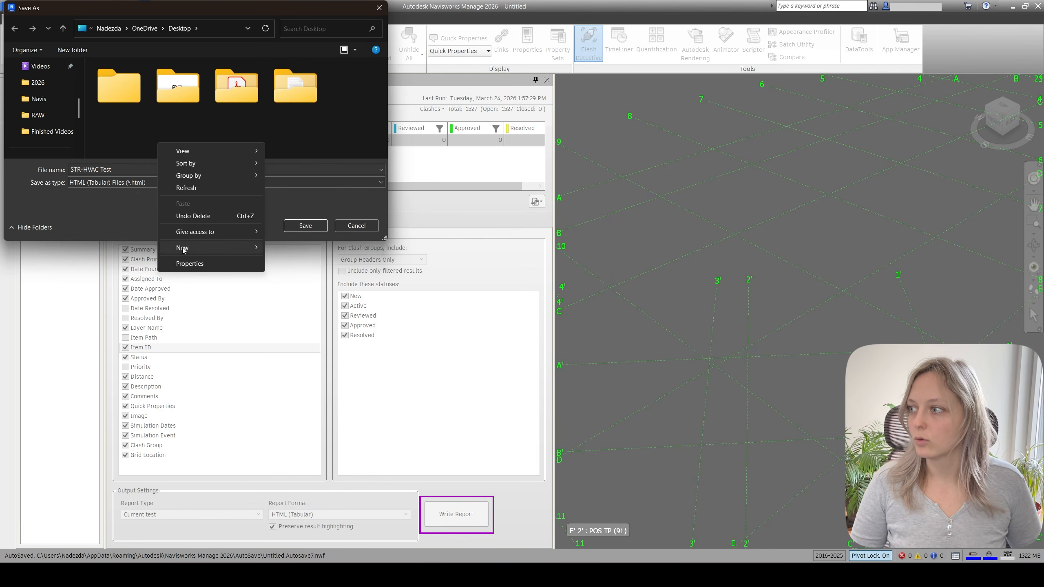
pyautogui.moveTo(182, 247)
pyautogui.click(308, 249)
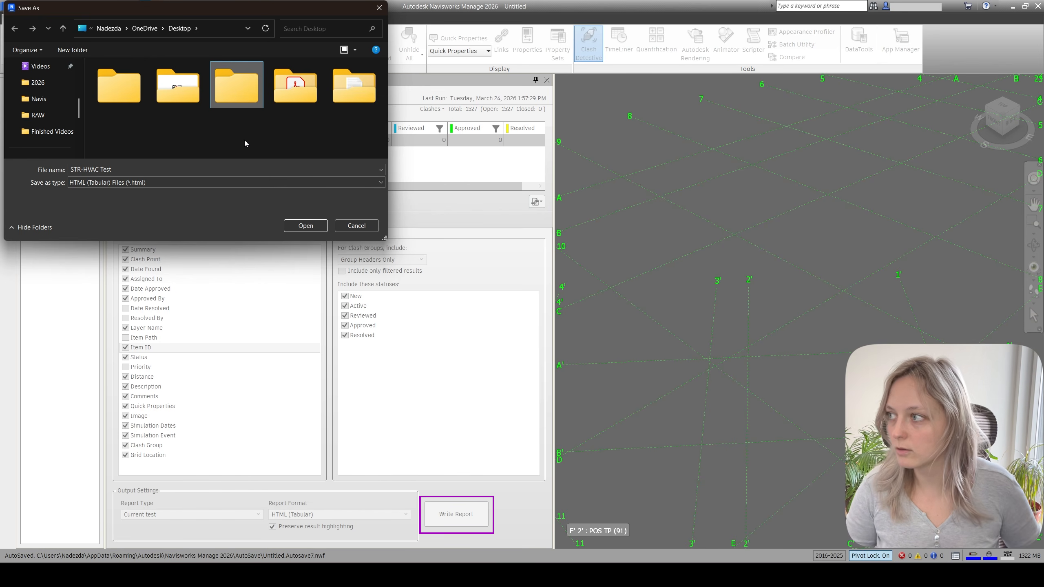
pyautogui.click(306, 226)
pyautogui.click(309, 227)
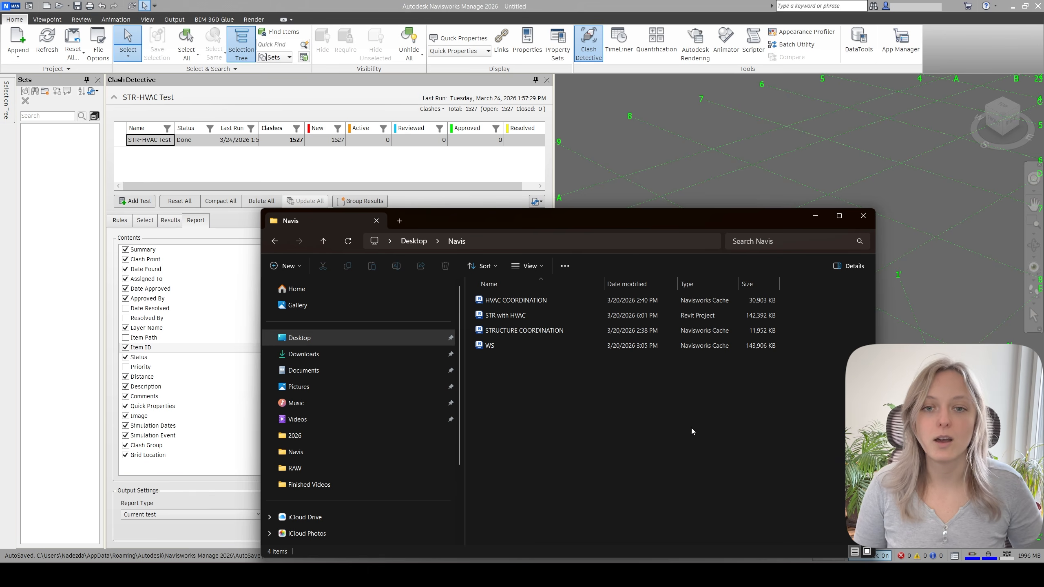
# Open the STR-HVAC Test HTML report from the Desktop's Clash Report folder in the browser and maximize its window.
pyautogui.click(315, 343)
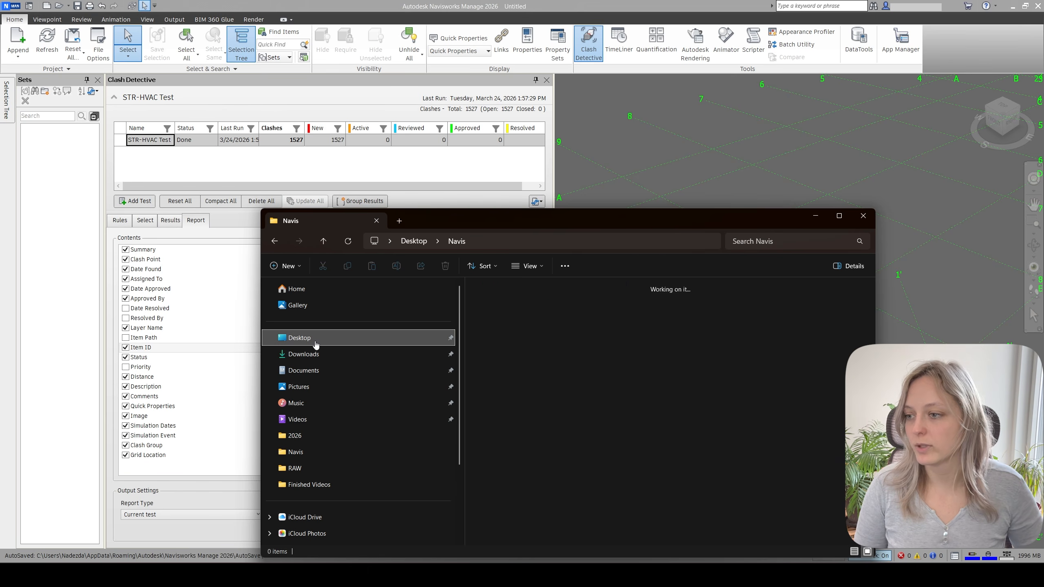
pyautogui.doubleClick(500, 308)
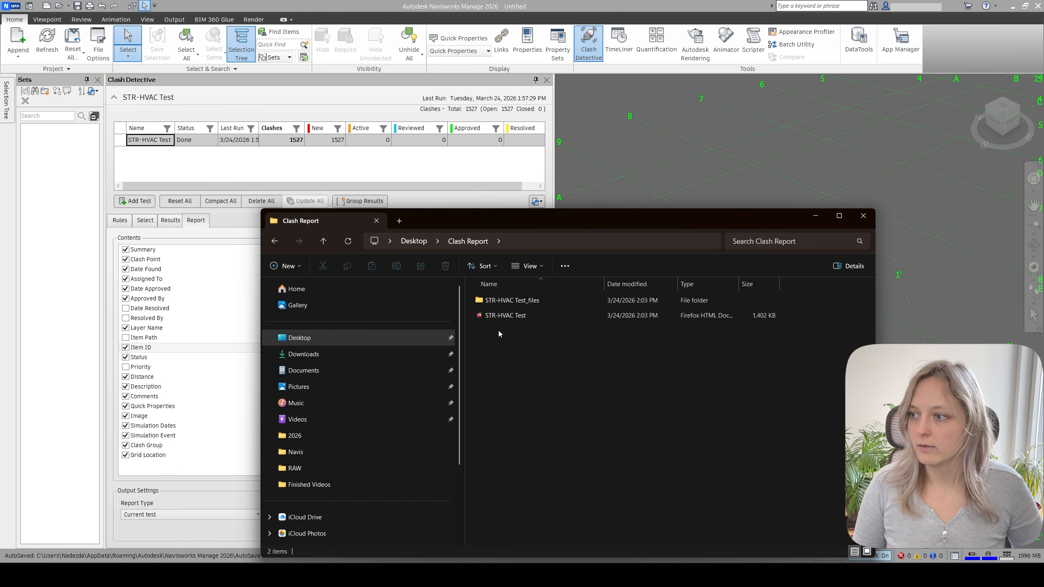
pyautogui.click(519, 317)
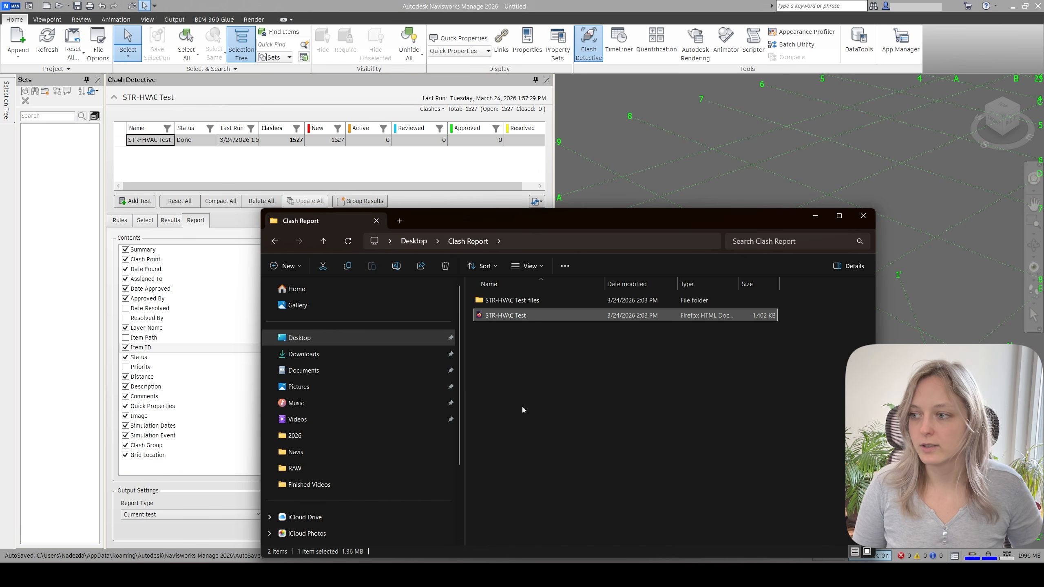
pyautogui.doubleClick(515, 316)
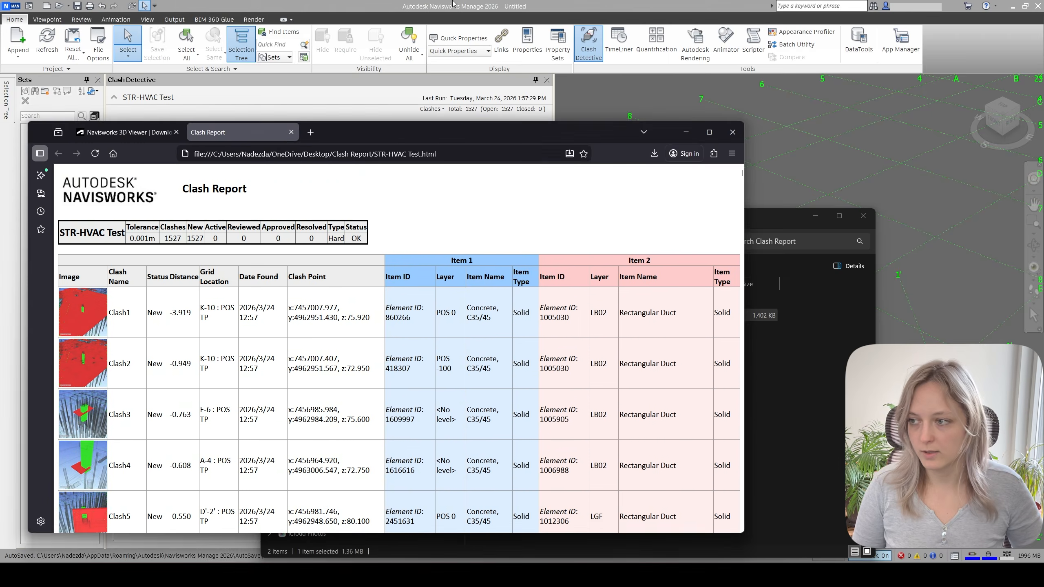
pyautogui.moveTo(473, 133); pyautogui.dragTo(481, 1)
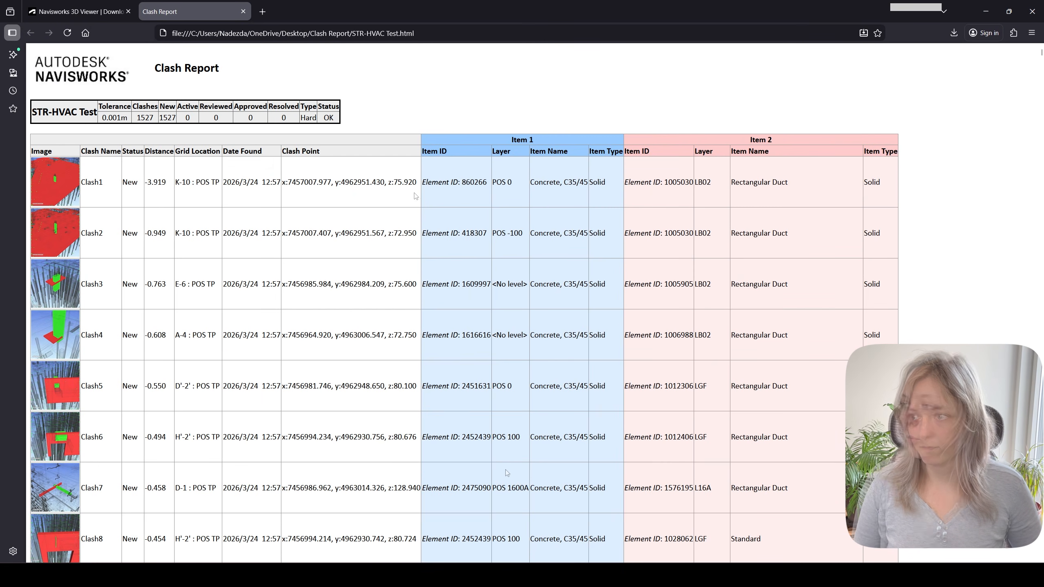
# View the full-size images of Clash1 and Clash5 from the clash report.
pyautogui.click(56, 199)
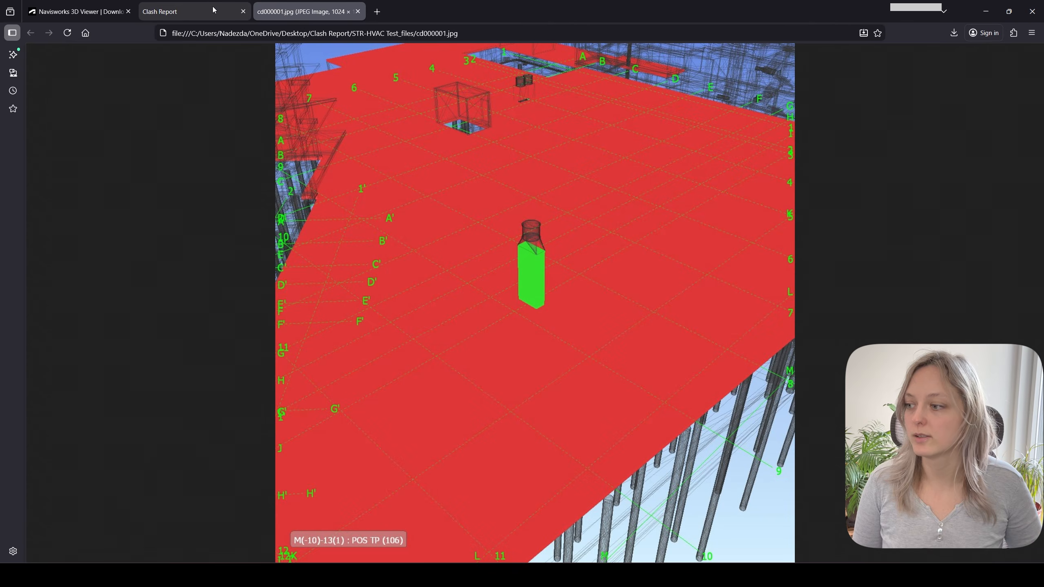
pyautogui.click(173, 12)
pyautogui.click(42, 397)
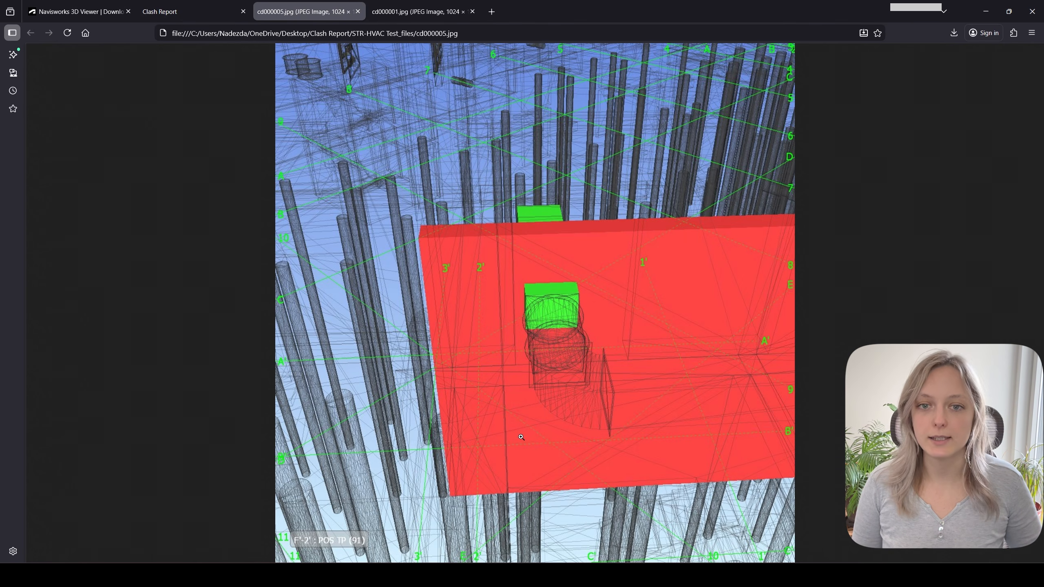
# In File Explorer, open the STR-HVAC Test_files folder, view cd000001.jpg at full screen, and return to the Clash Report page in the browser.
pyautogui.click(538, 575)
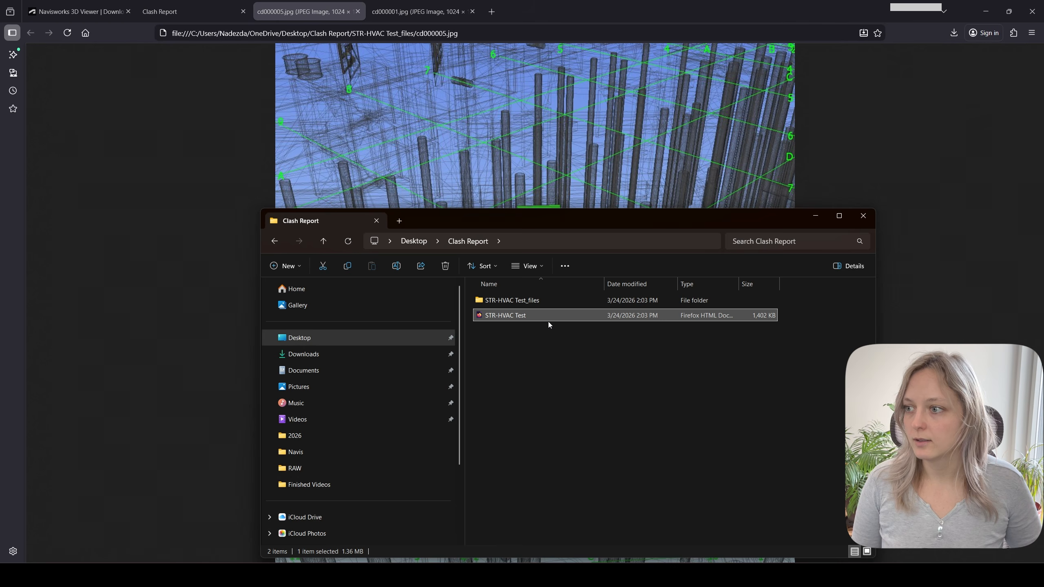
pyautogui.doubleClick(519, 301)
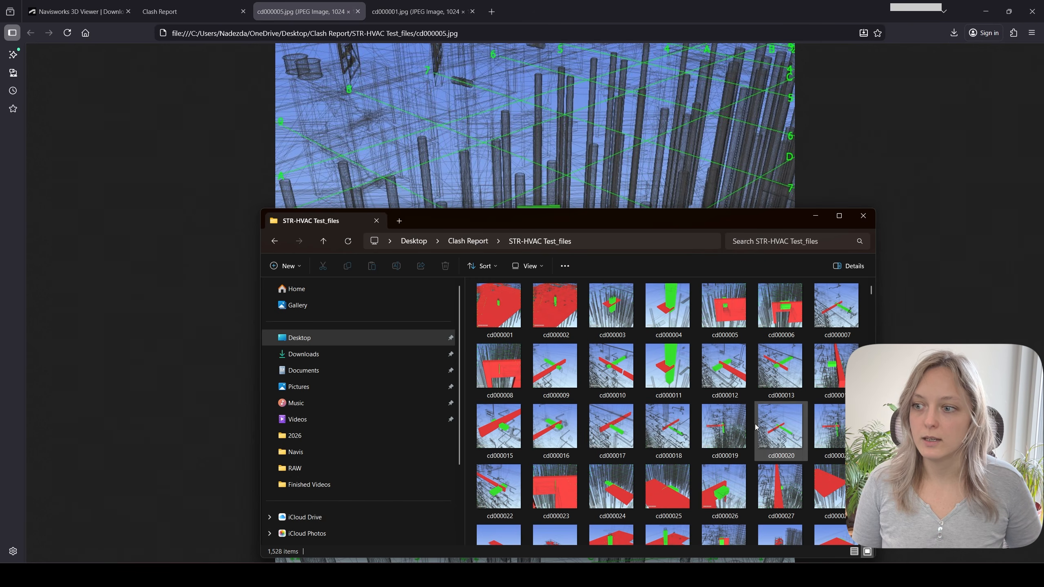
pyautogui.doubleClick(509, 329)
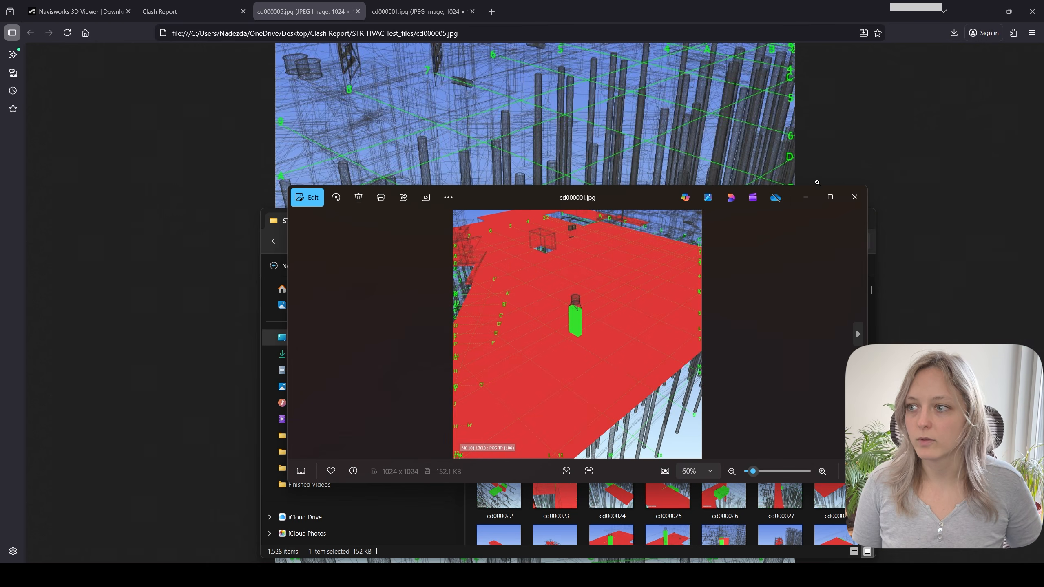
pyautogui.click(830, 197)
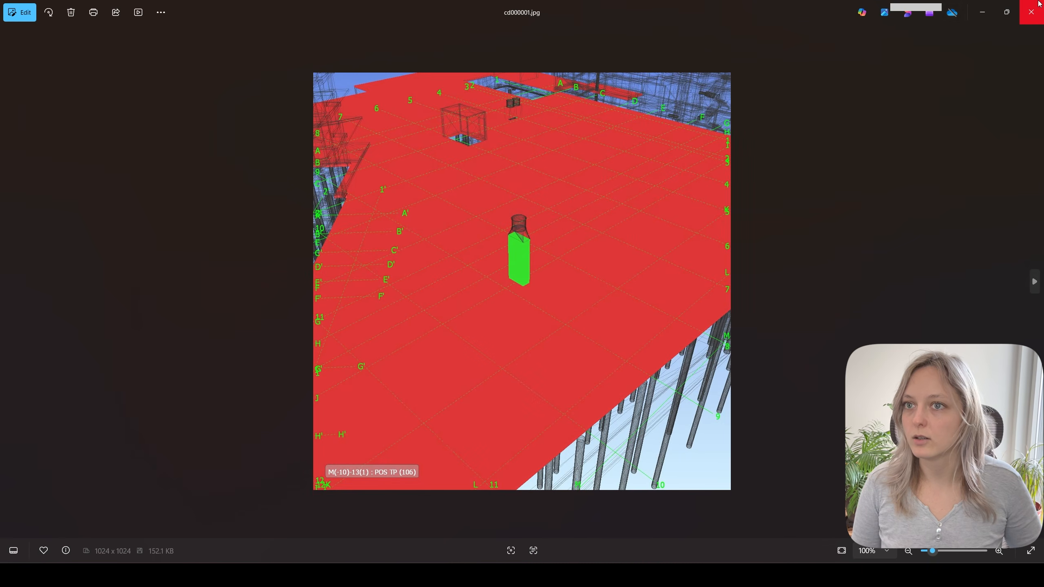
pyautogui.click(1031, 11)
pyautogui.click(216, 4)
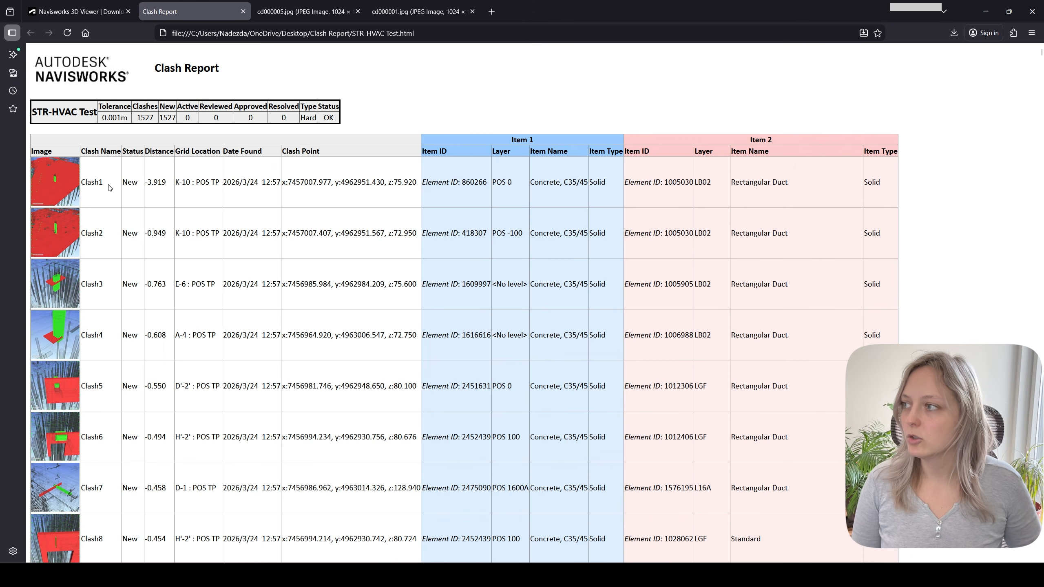
# Check the Clash1 row and both Clash3 element IDs in the report, and copy Clash3's Item 1 element ID 1609997.
pyautogui.moveTo(106, 183); pyautogui.dragTo(88, 182)
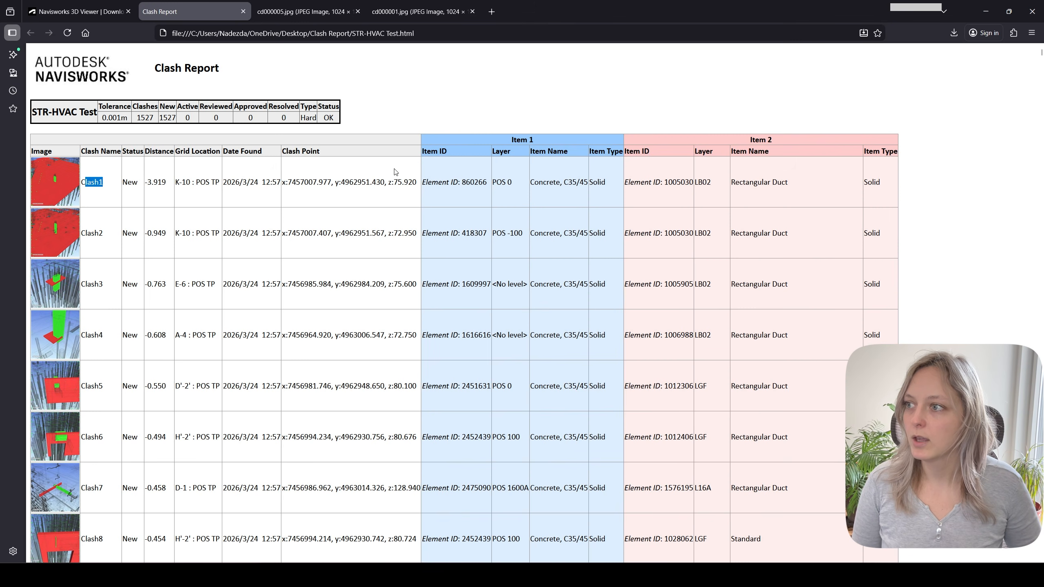
pyautogui.click(551, 161)
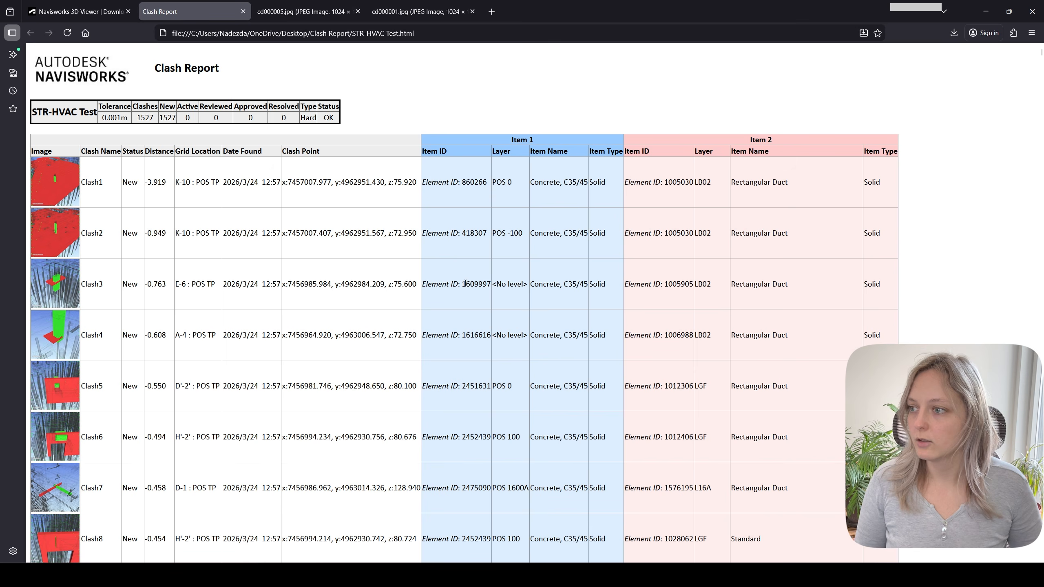
pyautogui.moveTo(462, 284); pyautogui.dragTo(491, 284)
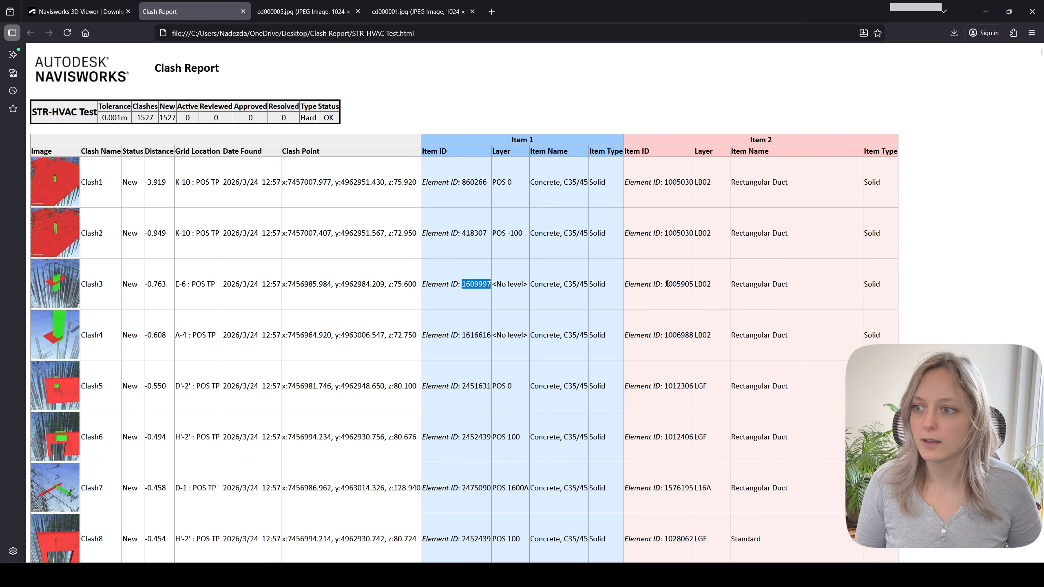
pyautogui.moveTo(664, 284); pyautogui.dragTo(696, 284)
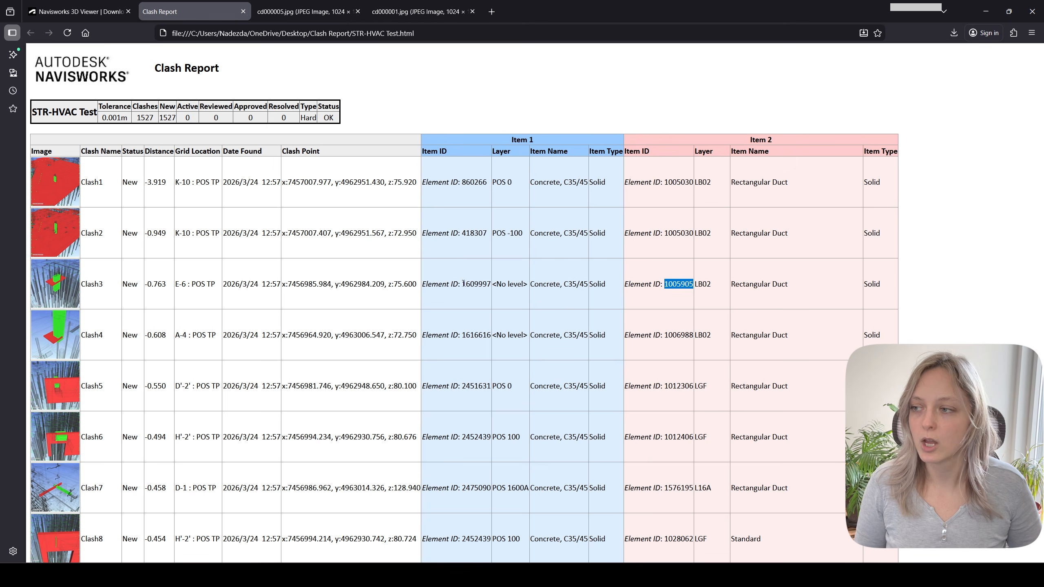
pyautogui.click(463, 284)
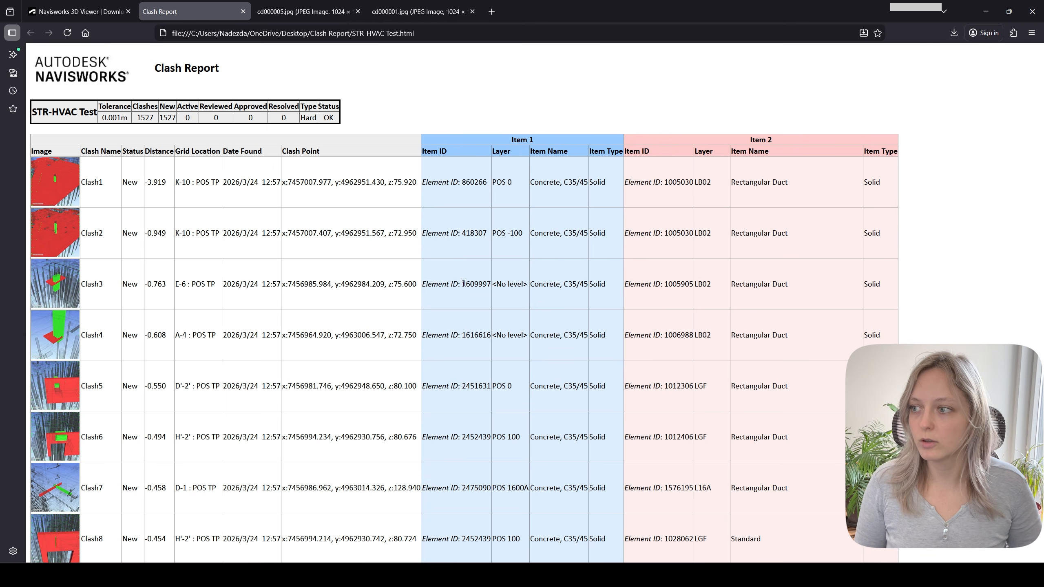
pyautogui.moveTo(462, 284); pyautogui.dragTo(492, 284)
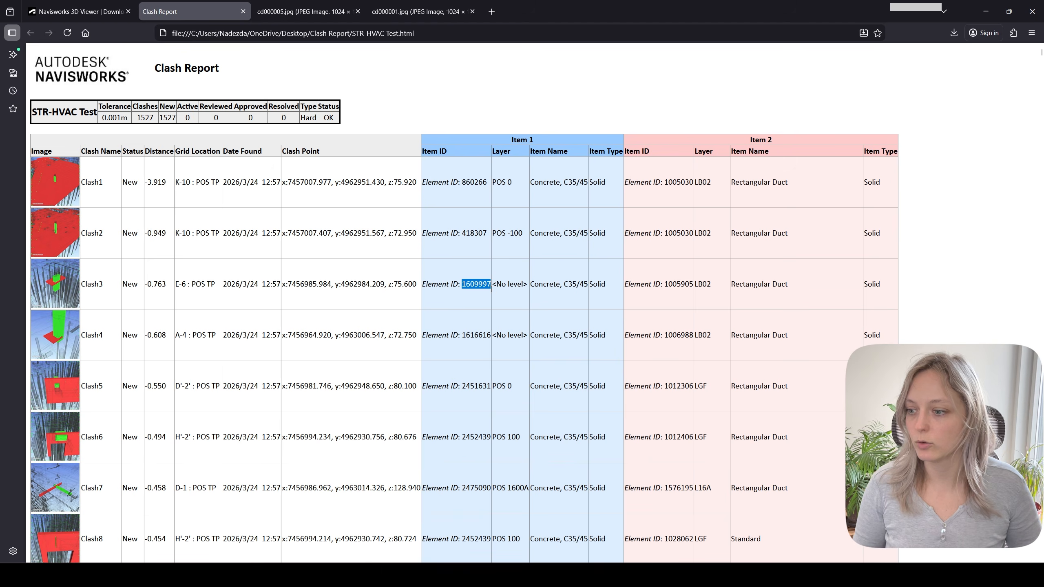
# Switch to the STR with HVAC model in Revit and select the element with ID 1609997 using Select by ID.
pyautogui.moveTo(658, 575)
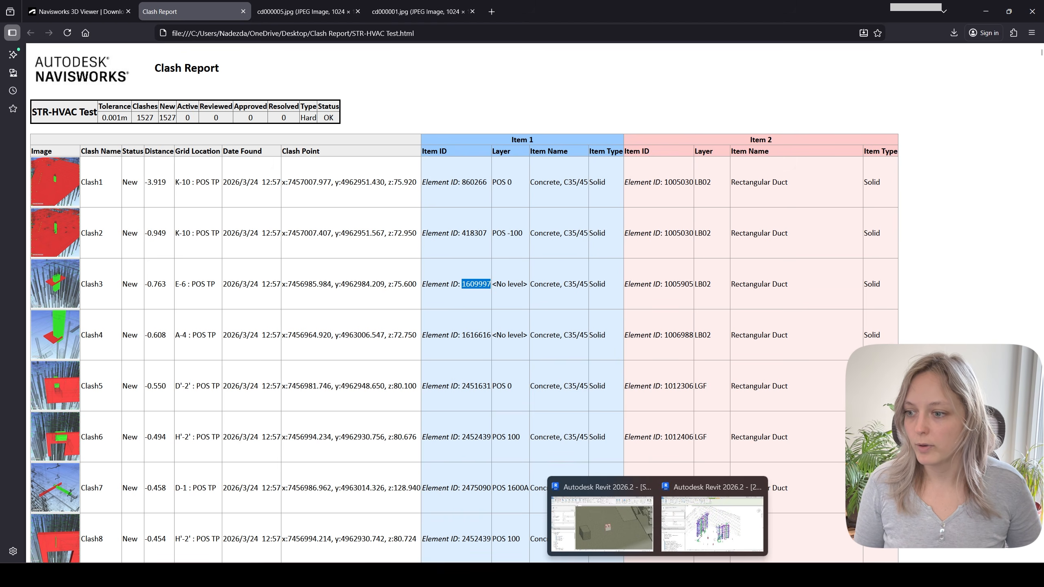
pyautogui.click(616, 532)
pyautogui.scroll(-5, 600, 401)
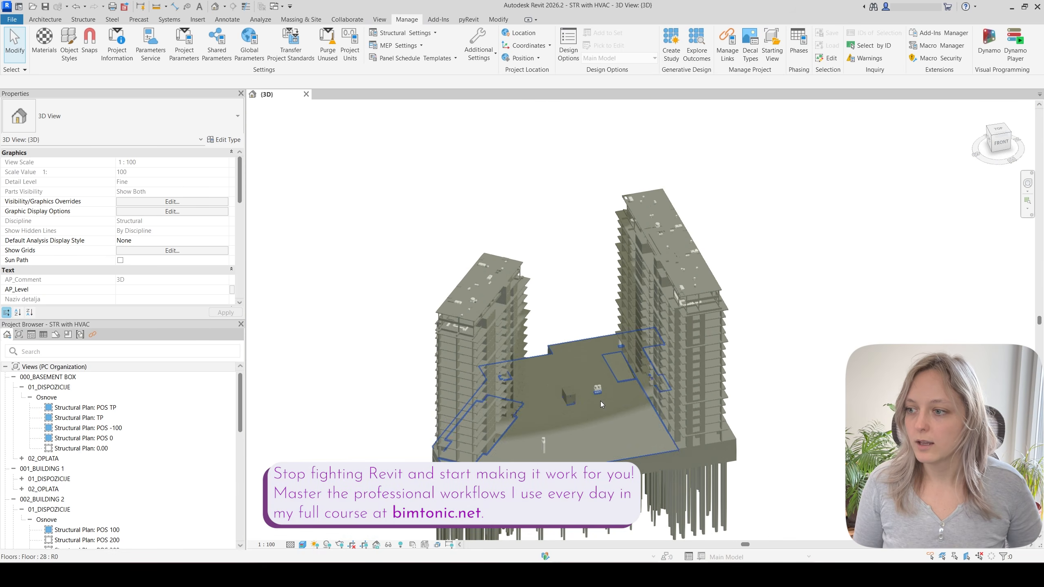
pyautogui.scroll(5, 540, 431)
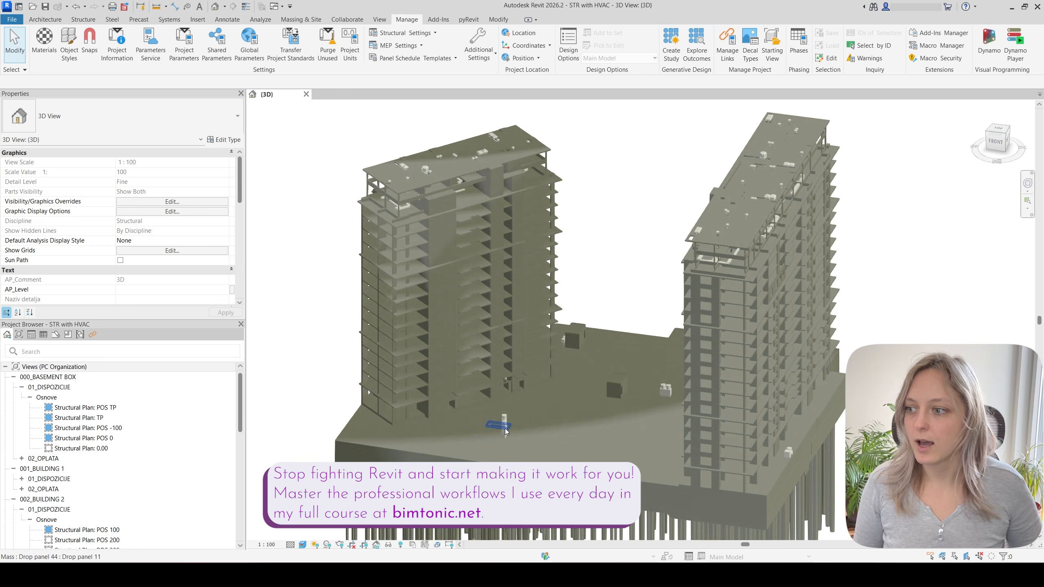
pyautogui.scroll(4, 506, 431)
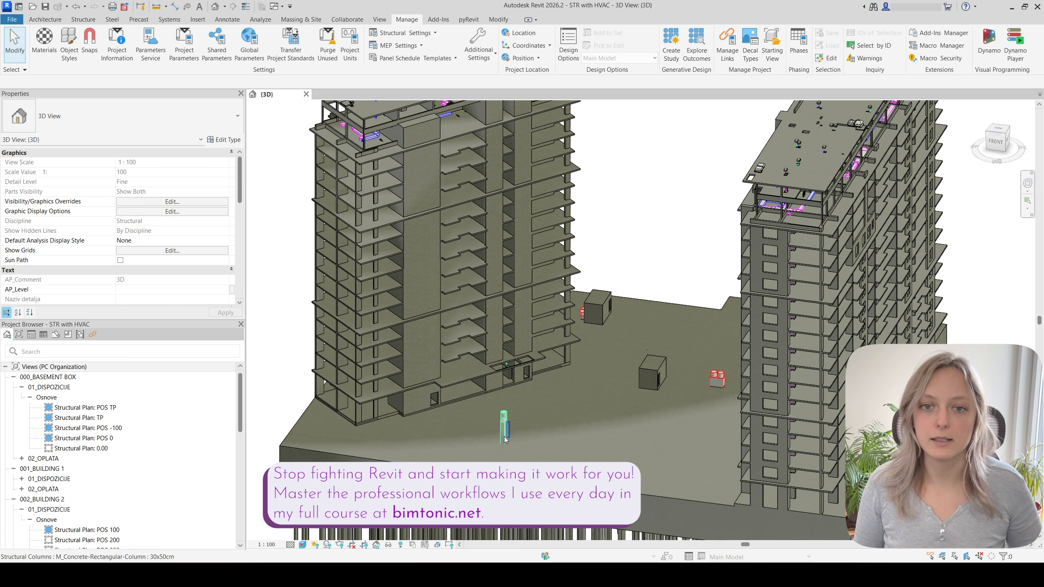
pyautogui.scroll(-3, 578, 397)
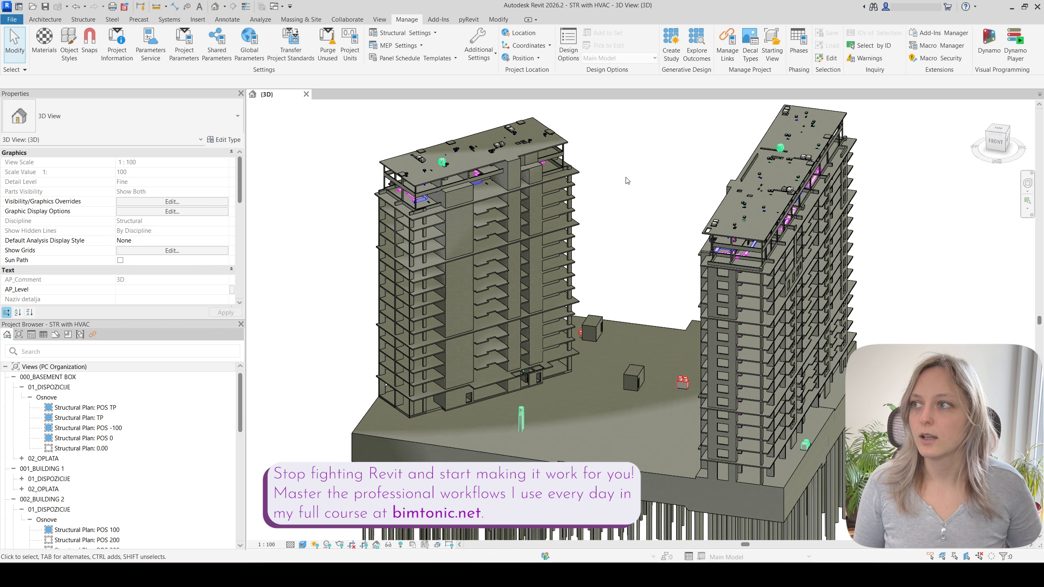
pyautogui.click(891, 52)
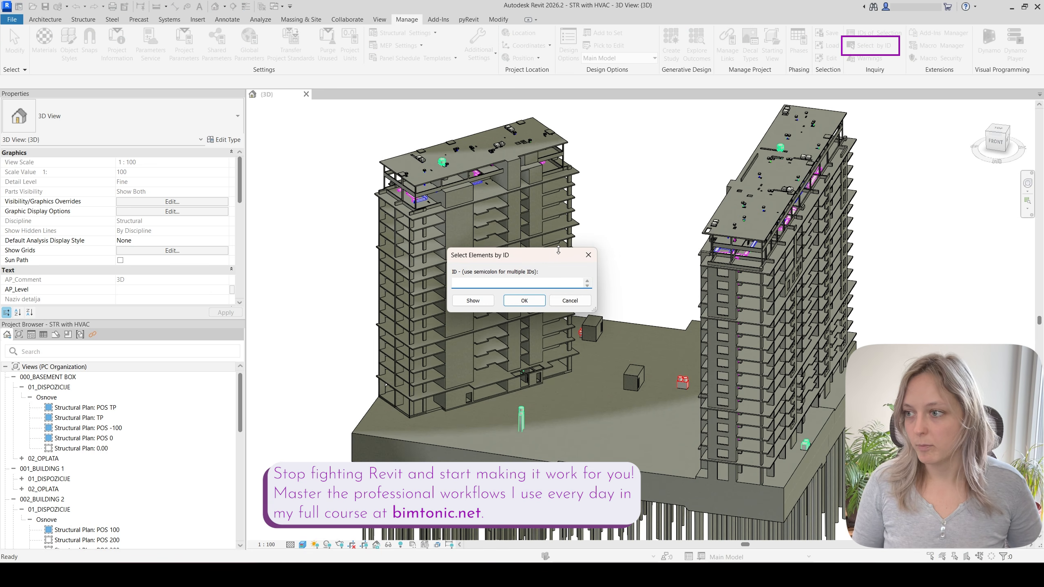
pyautogui.write('1609997')
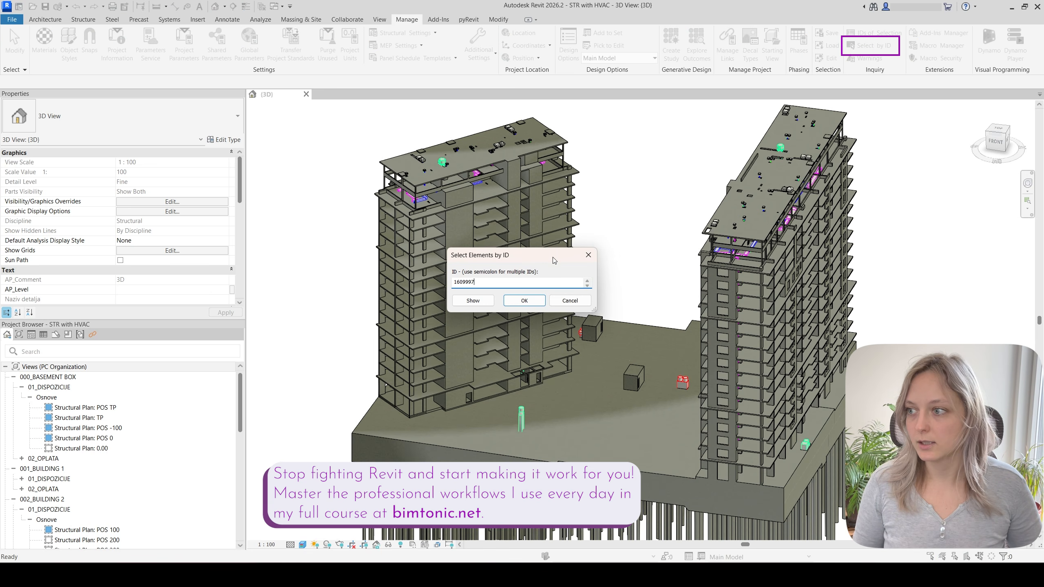
pyautogui.click(523, 299)
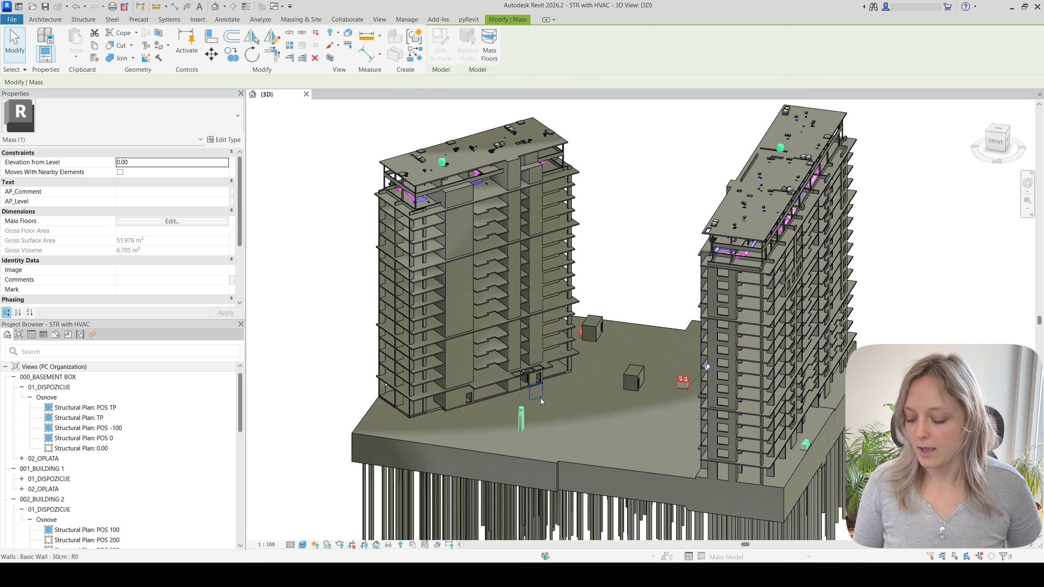
# Isolate the selected mass element in the 3D view with a Selection Box.
pyautogui.keyDown('shift'); pyautogui.moveTo(540, 398); pyautogui.dragTo(583, 470, button='middle'); pyautogui.keyUp('shift')
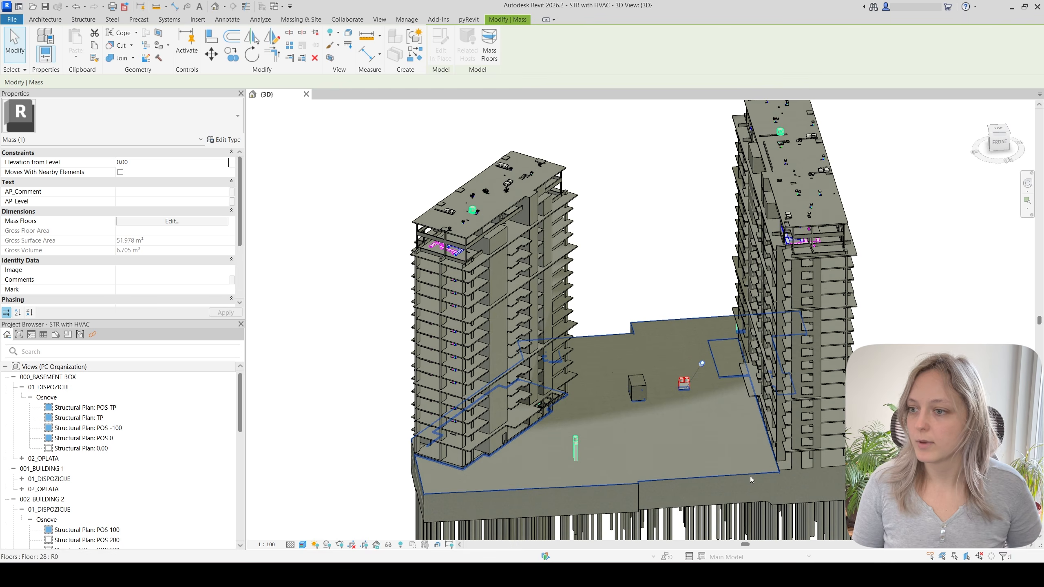
pyautogui.moveTo(750, 477); pyautogui.dragTo(664, 457, button='middle')
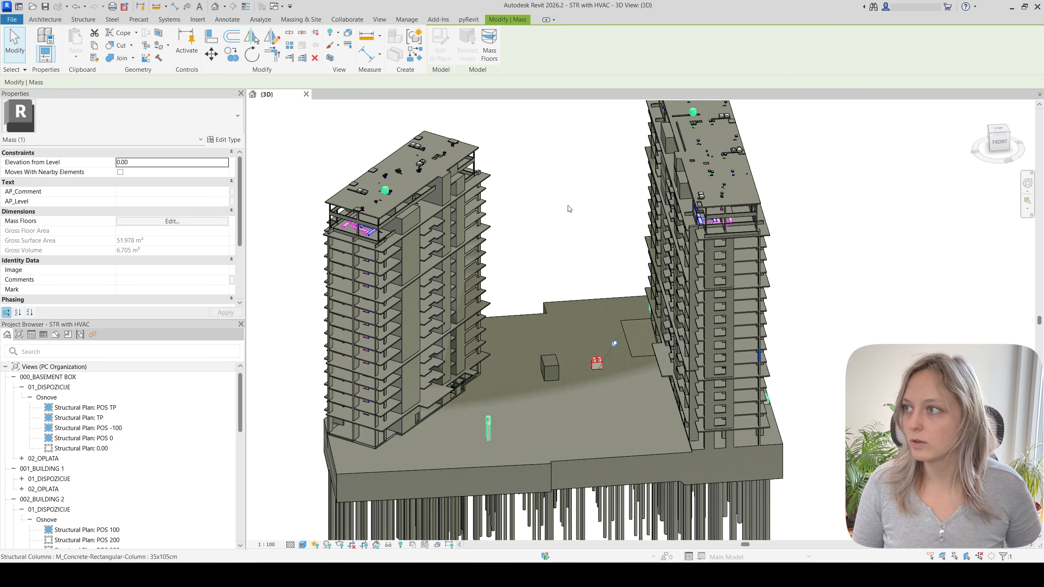
pyautogui.click(331, 57)
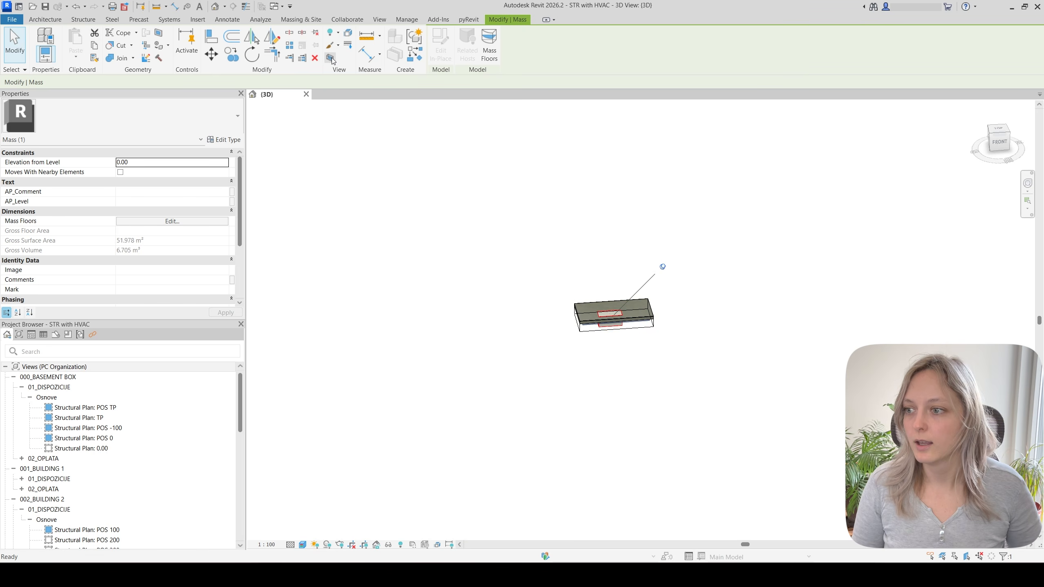
# Enlarge the section box downward, upward and to two opposite sides to include the full duct shaft and surrounding slabs.
pyautogui.scroll(2, 658, 377)
pyautogui.keyDown('shift'); pyautogui.moveTo(658, 377); pyautogui.dragTo(632, 319, button='middle'); pyautogui.keyUp('shift')
pyautogui.click(624, 311)
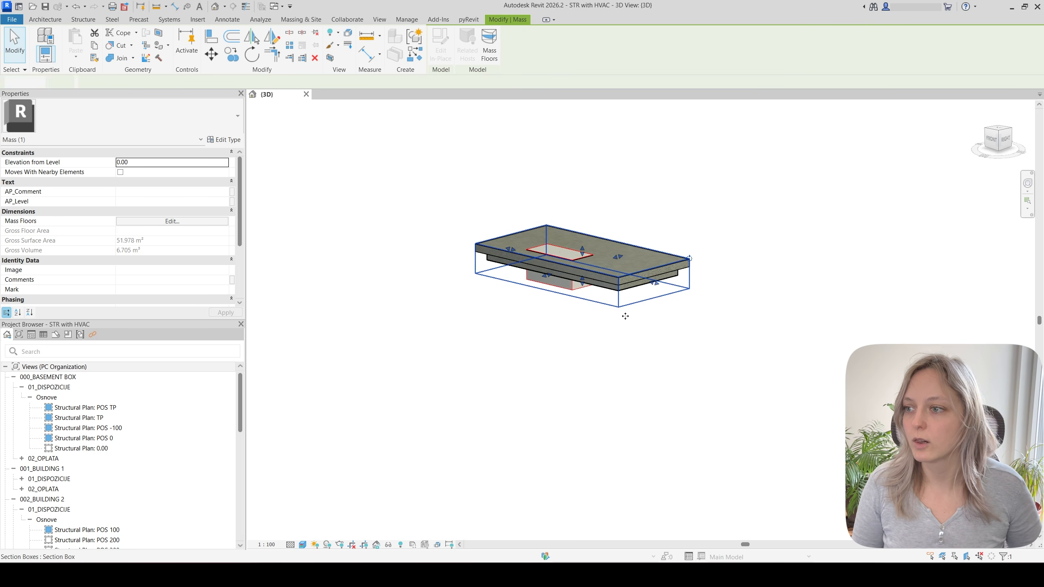
pyautogui.moveTo(586, 395); pyautogui.dragTo(560, 350, button='middle')
pyautogui.moveTo(556, 234); pyautogui.dragTo(552, 345)
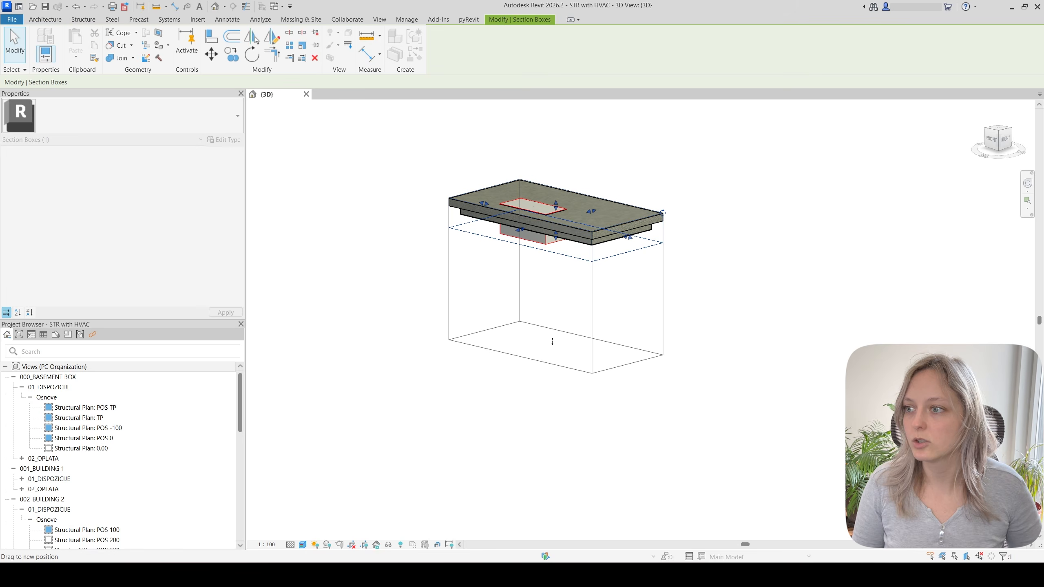
pyautogui.moveTo(555, 205); pyautogui.dragTo(550, 120)
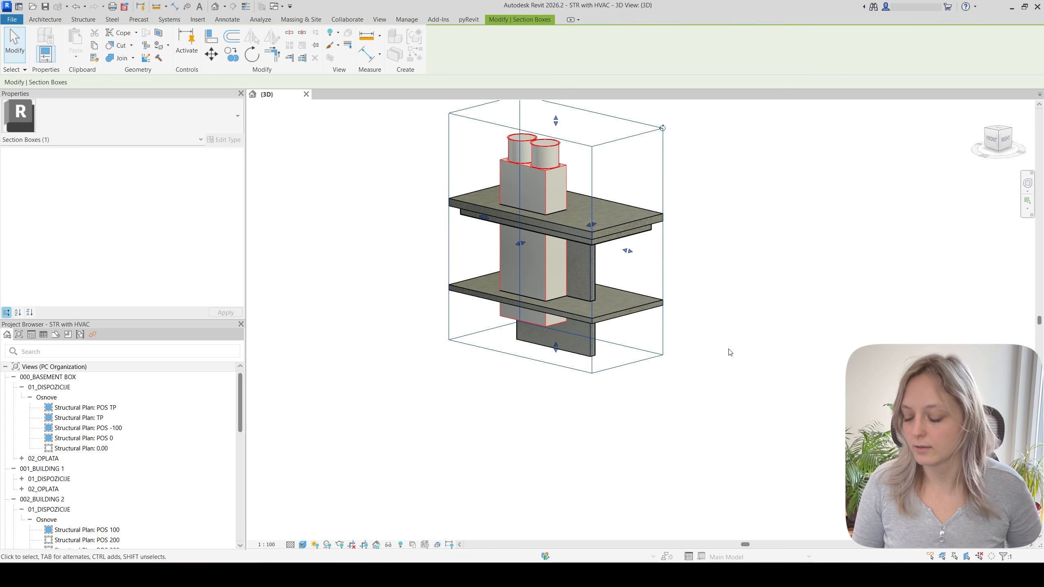
pyautogui.keyDown('shift'); pyautogui.moveTo(734, 387); pyautogui.dragTo(637, 281, button='middle'); pyautogui.keyUp('shift')
pyautogui.moveTo(606, 232); pyautogui.dragTo(650, 231)
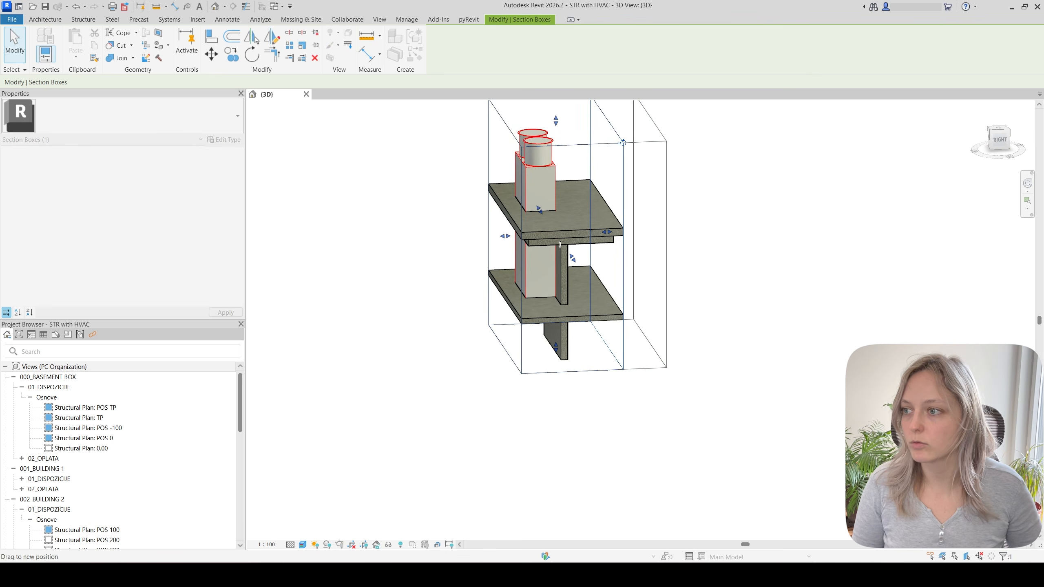
pyautogui.moveTo(505, 236); pyautogui.dragTo(377, 241)
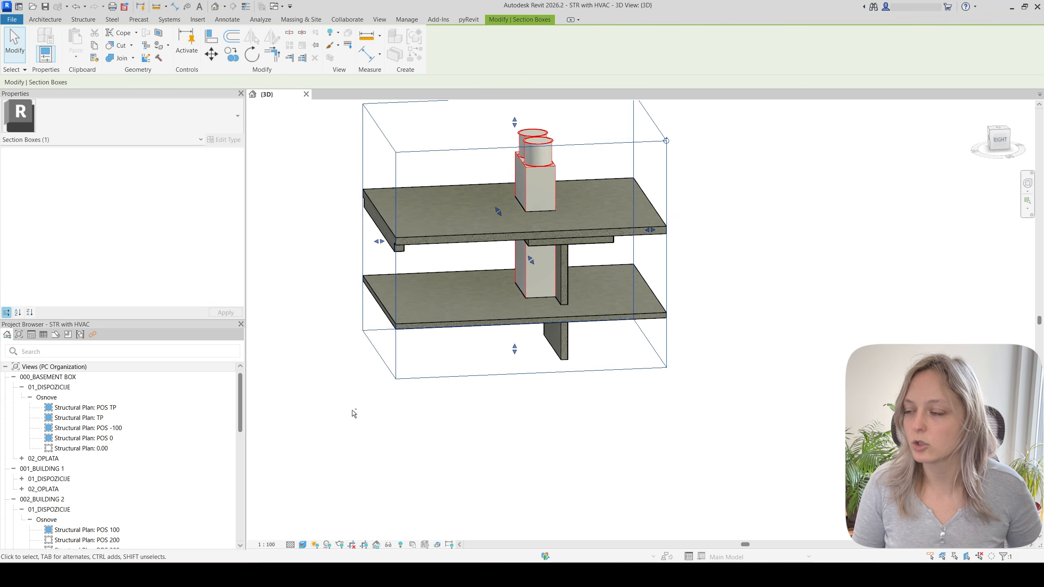
pyautogui.keyDown('shift'); pyautogui.moveTo(352, 410); pyautogui.dragTo(485, 261, button='middle'); pyautogui.keyUp('shift')
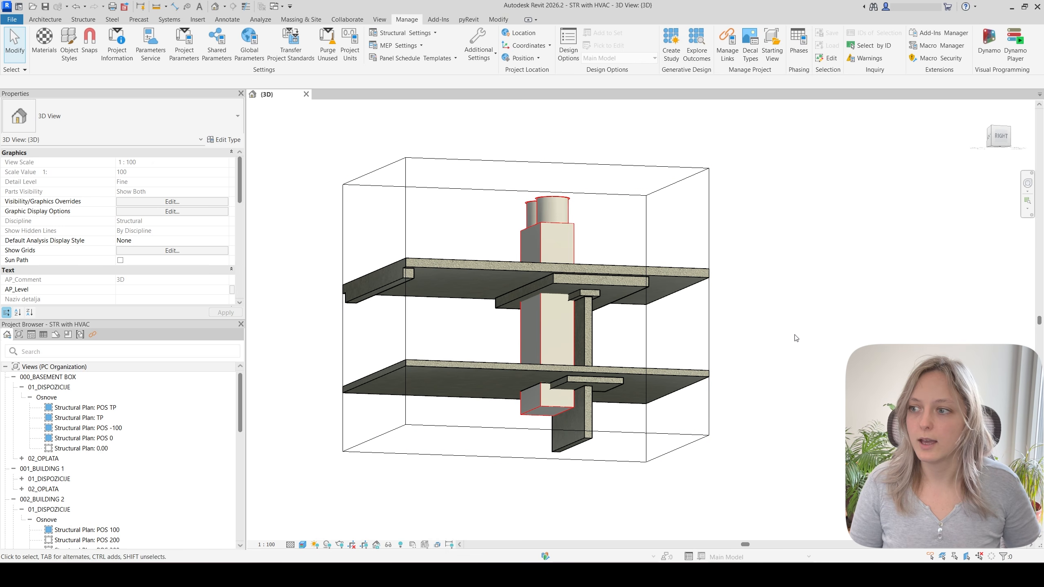
# Select the element with ID 1609997 again using Select by ID, within the enlarged section box.
pyautogui.click(883, 51)
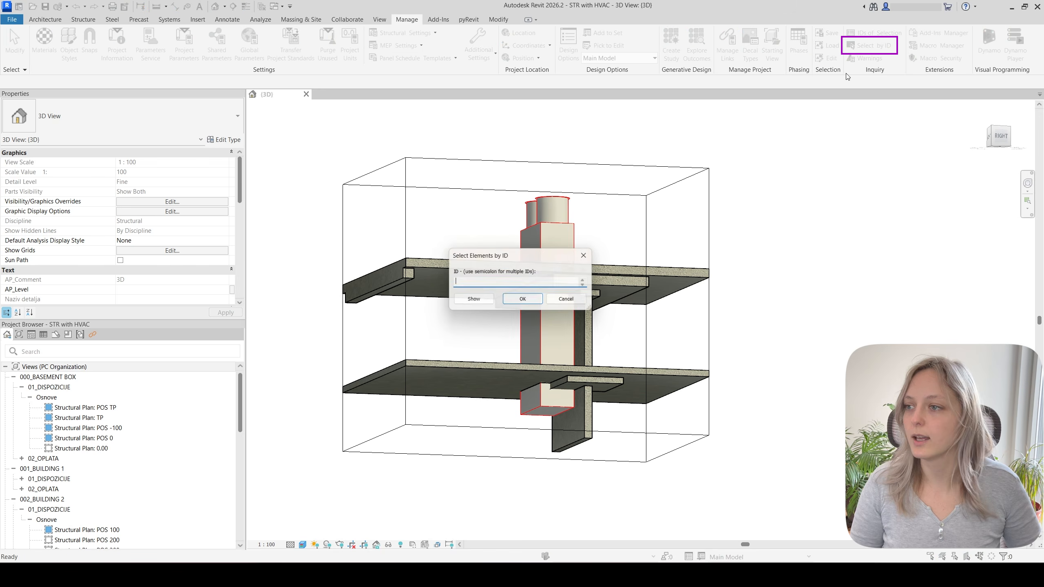
pyautogui.write('1609997')
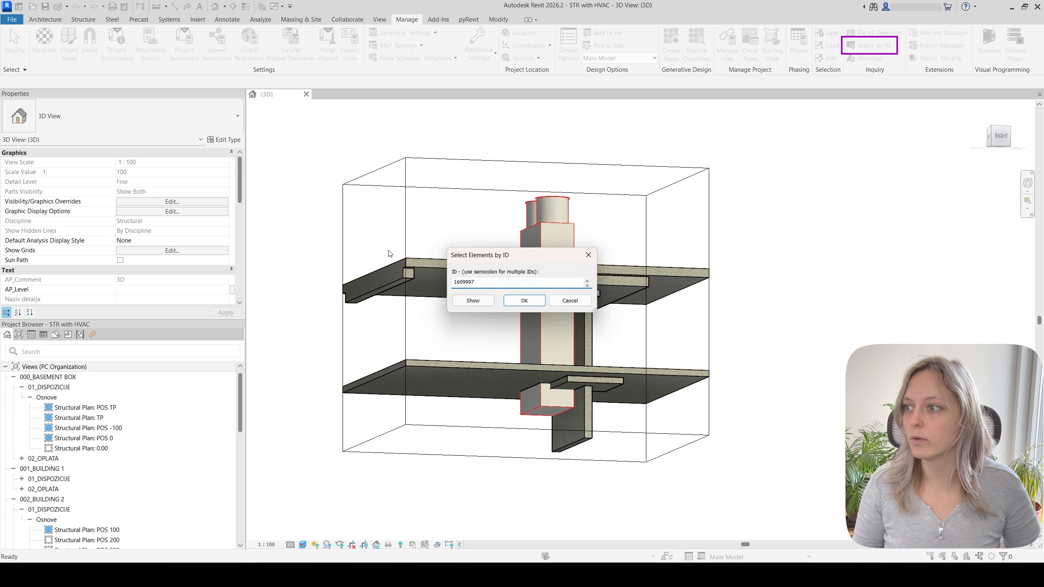
pyautogui.click(525, 301)
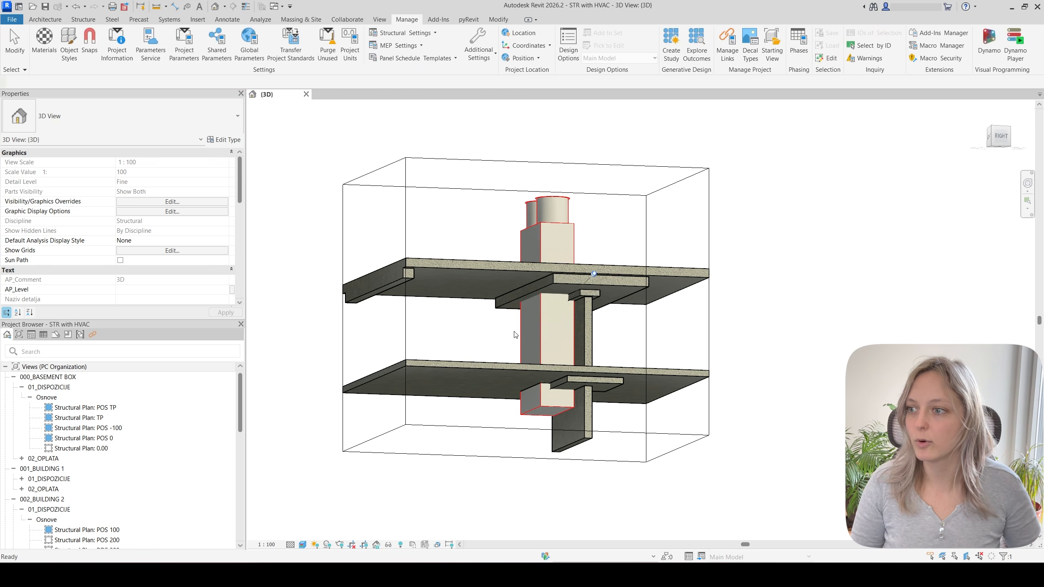
pyautogui.keyDown('shift'); pyautogui.moveTo(402, 414); pyautogui.dragTo(654, 295, button='middle'); pyautogui.keyUp('shift')
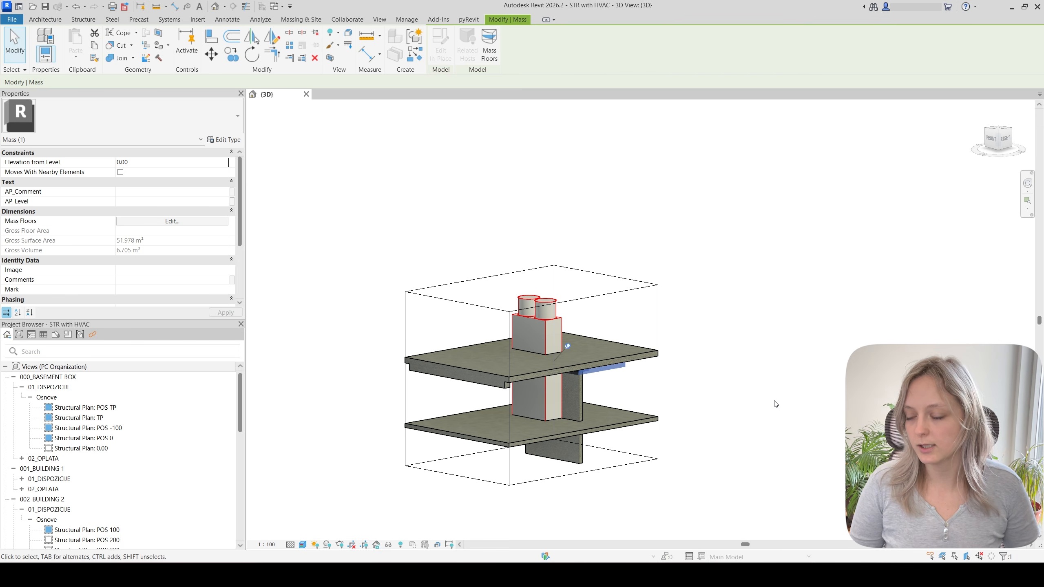
# Select the linked HVAC model at the vertical duct and examine where the duct passes through the drop panel and slabs.
pyautogui.keyDown('shift'); pyautogui.moveTo(808, 440); pyautogui.dragTo(697, 420, button='middle'); pyautogui.keyUp('shift')
pyautogui.scroll(4, 522, 327)
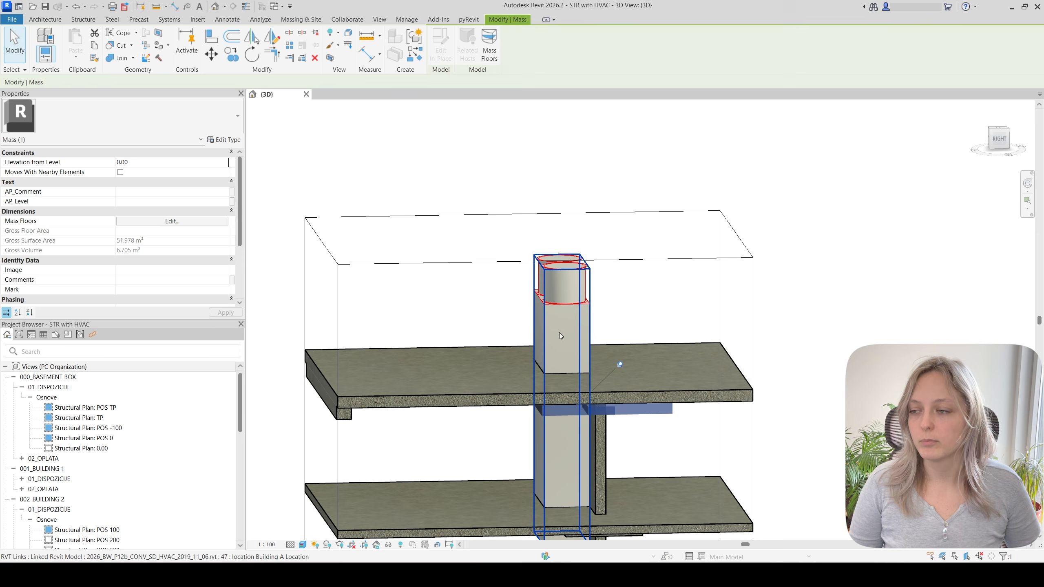
pyautogui.click(571, 336)
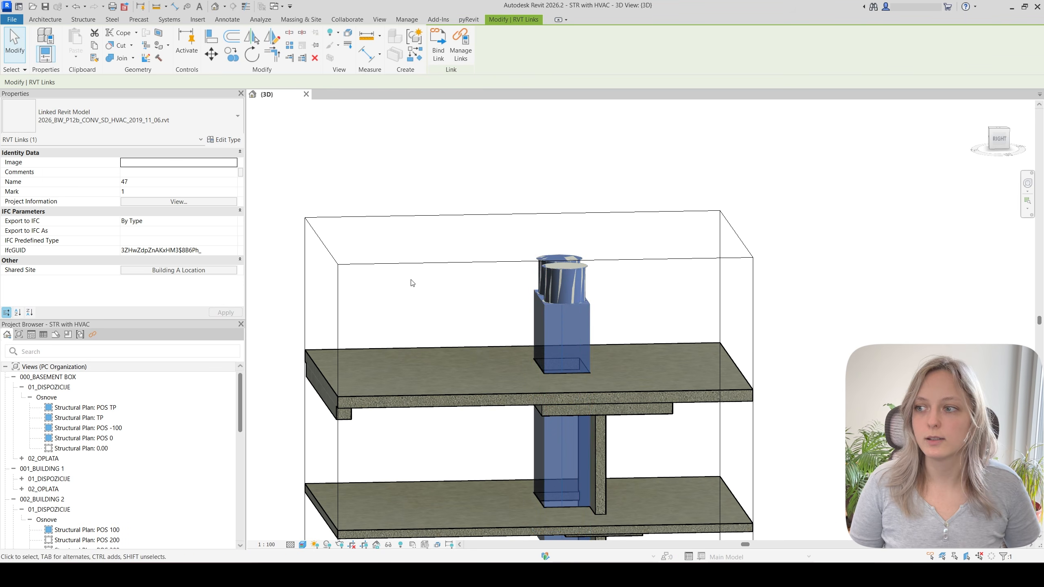
pyautogui.scroll(-2, 577, 364)
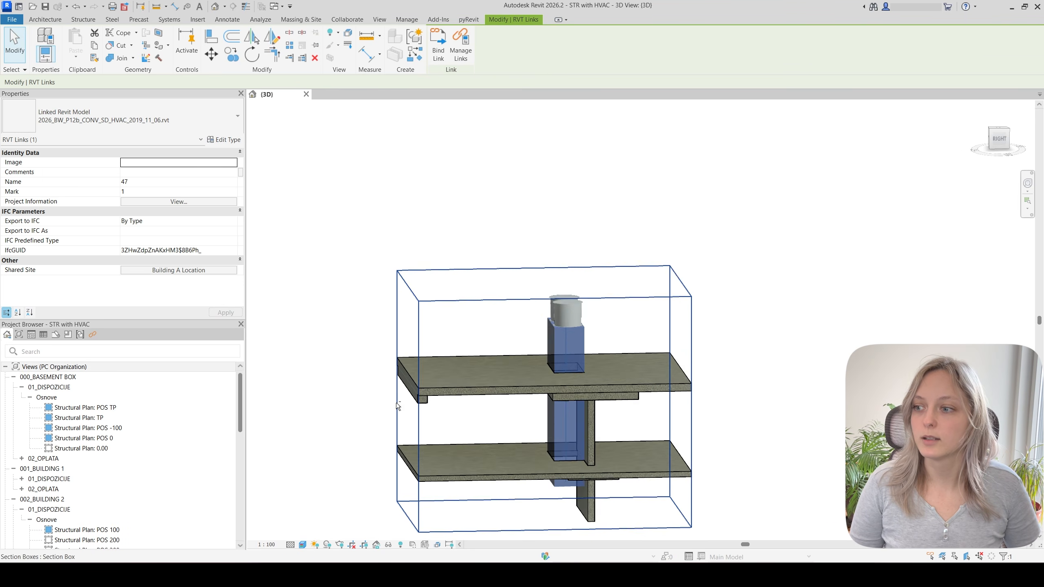
pyautogui.keyDown('shift'); pyautogui.moveTo(399, 407); pyautogui.dragTo(463, 457, button='middle'); pyautogui.keyUp('shift')
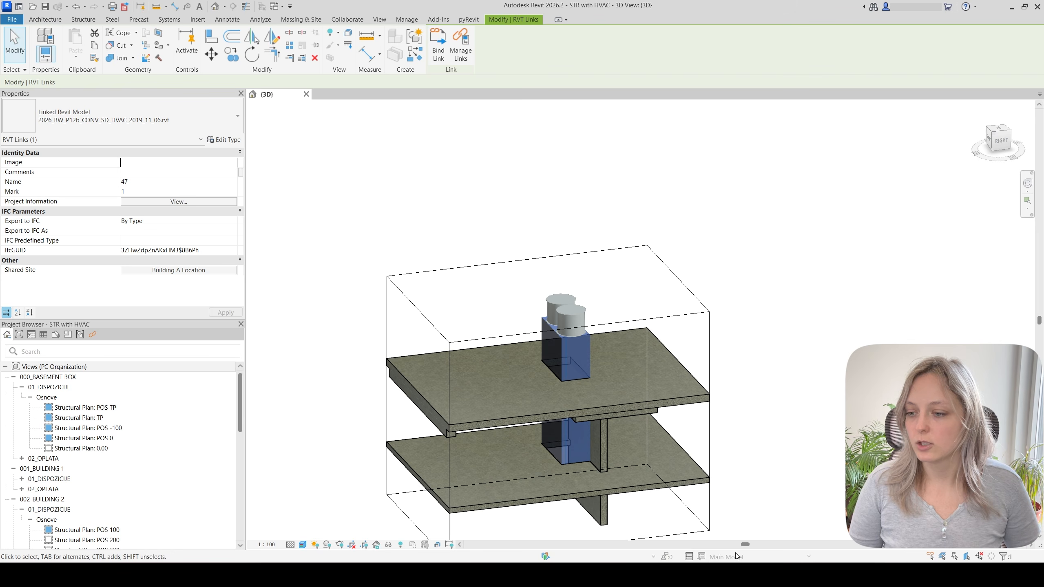
# Identify Clash3 by name in the browser report, and display Clash3 from the STR-HVAC Test results in Navisworks Clash Detective.
pyautogui.click(728, 575)
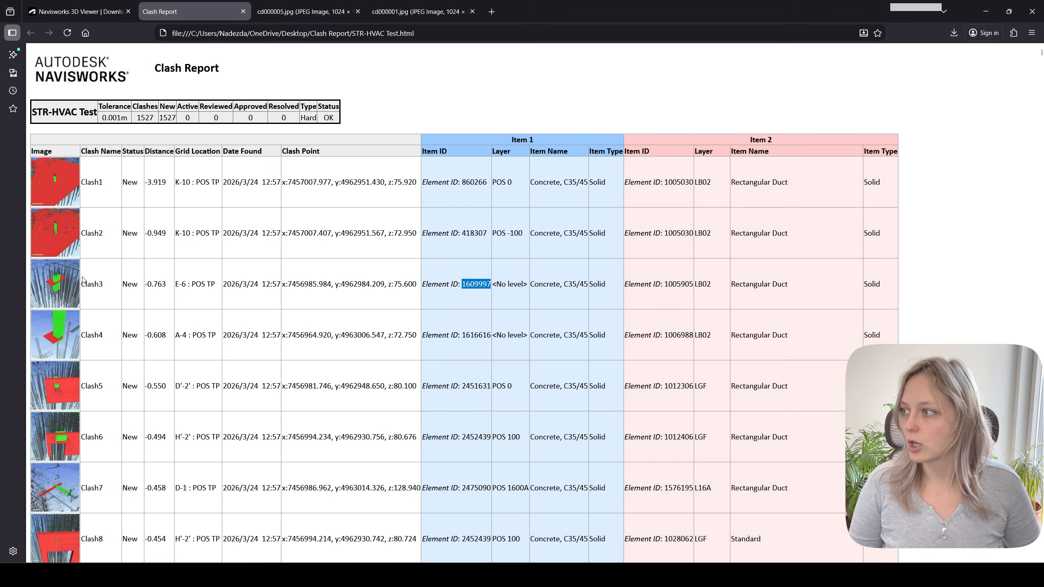
pyautogui.moveTo(80, 284); pyautogui.dragTo(109, 289)
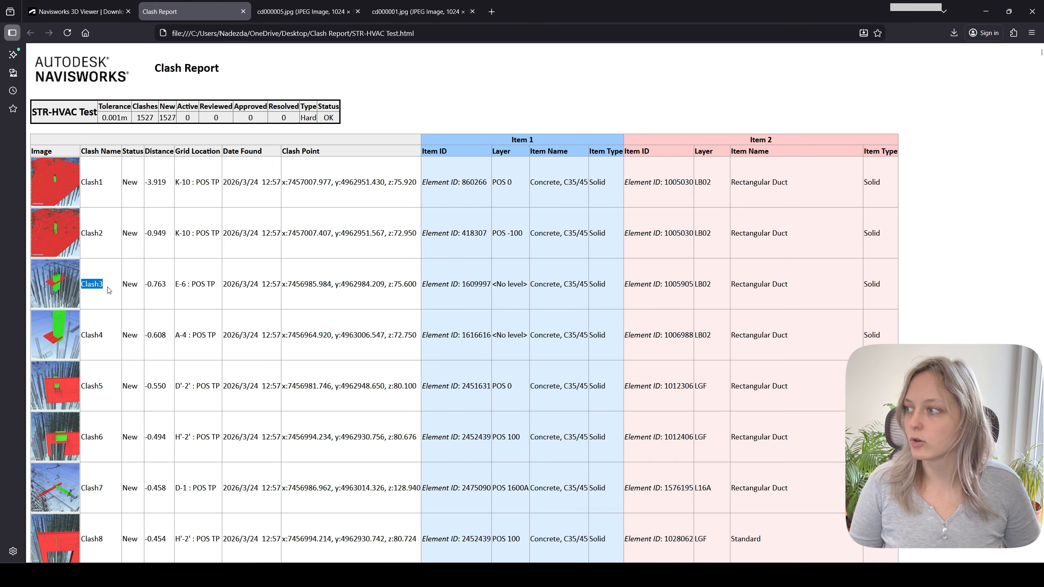
pyautogui.click(702, 575)
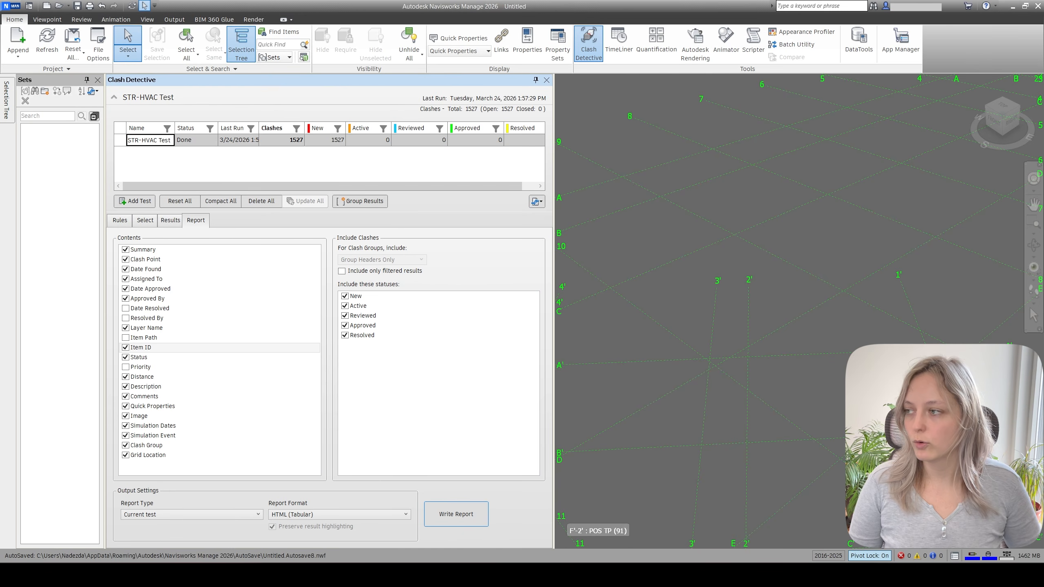
pyautogui.click(170, 219)
pyautogui.click(139, 294)
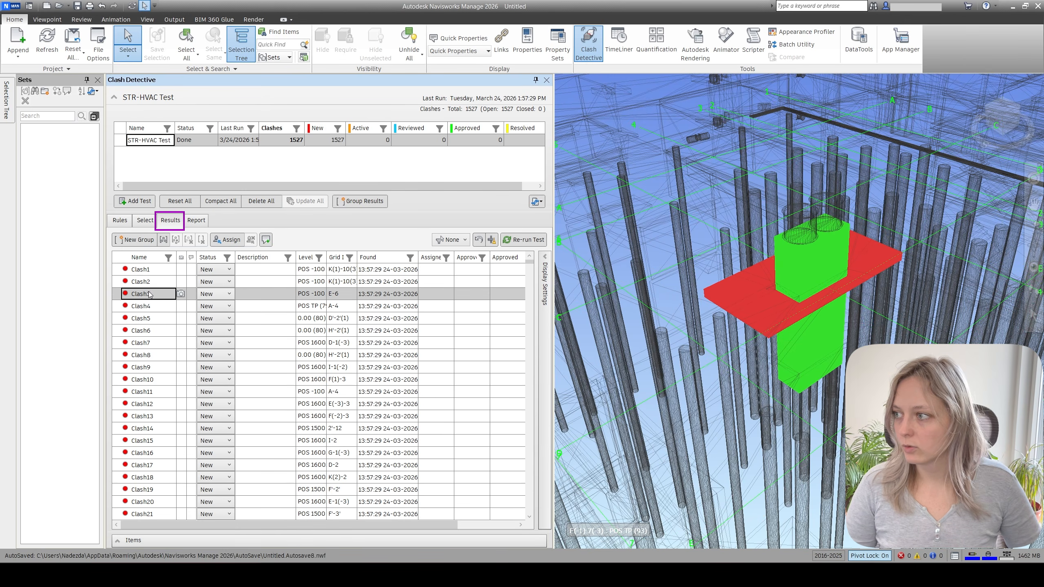
# Set the status of Clash3 in the STR-HVAC Test results to Reviewed.
pyautogui.click(212, 296)
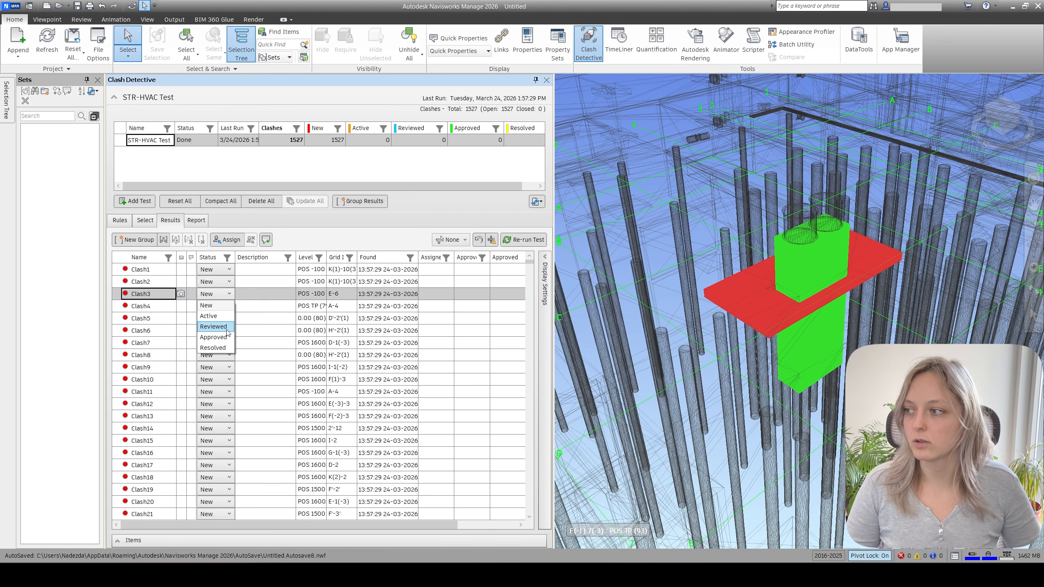
pyautogui.click(227, 330)
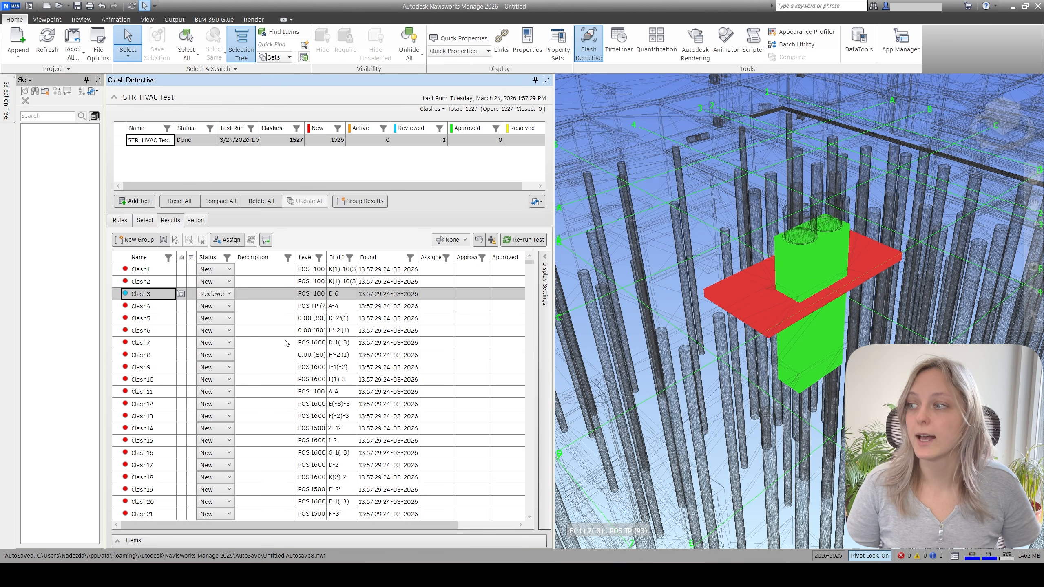
pyautogui.click(268, 295)
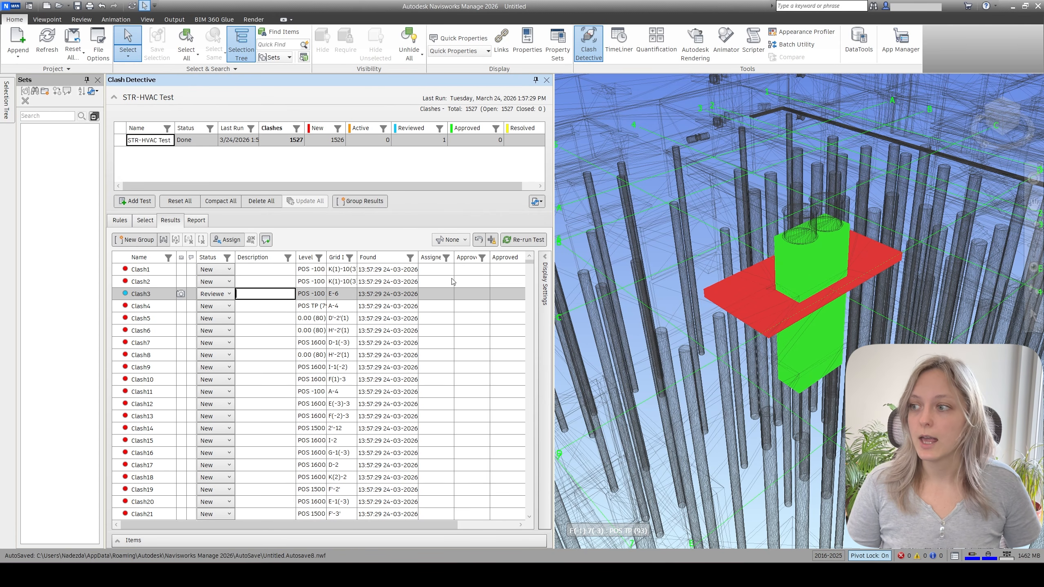
# Start assigning Clash3 and enter "HVAC Engeneer" as the assignee.
pyautogui.click(447, 297)
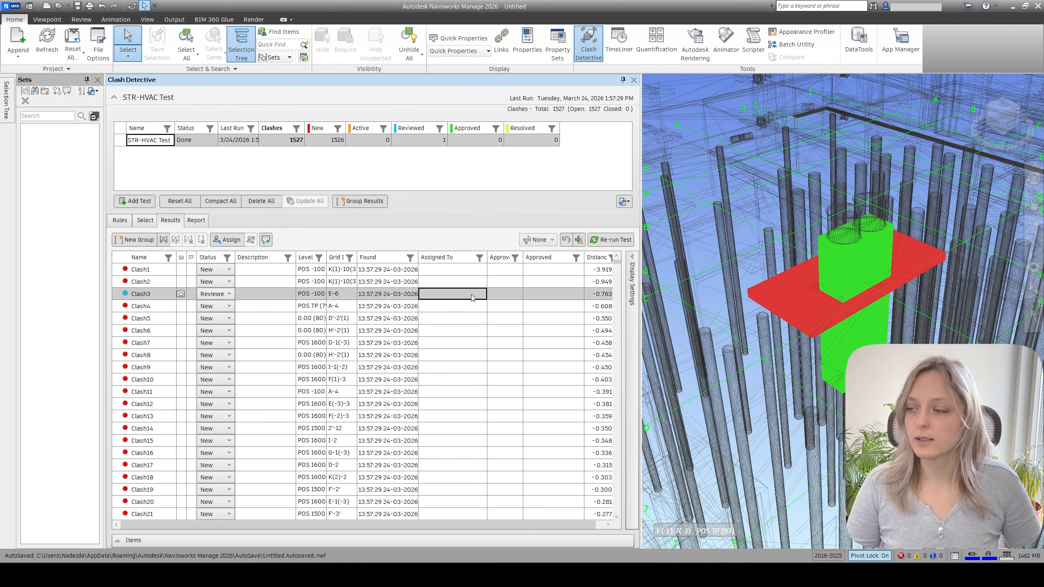
pyautogui.click(232, 241)
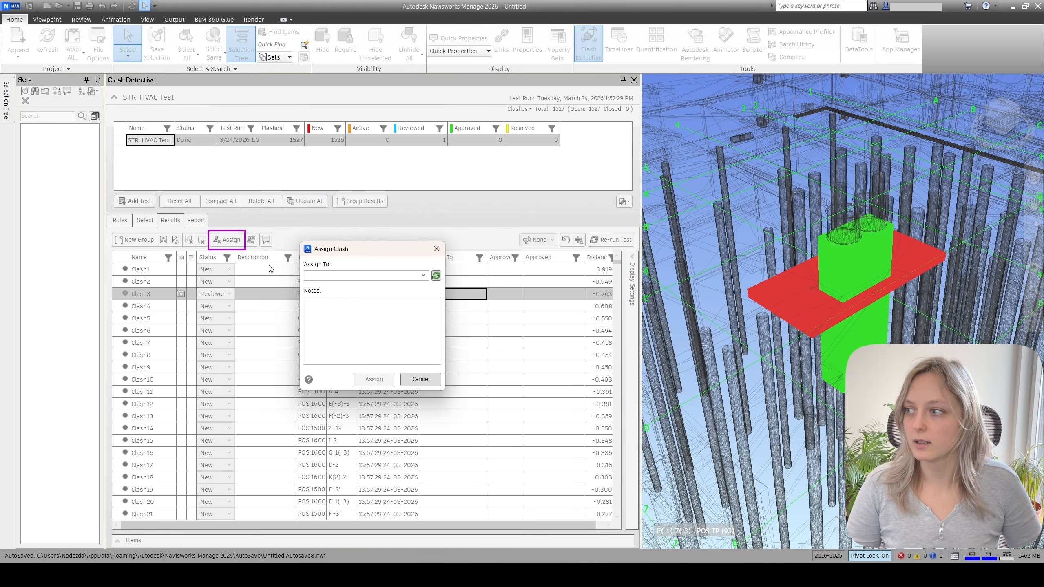
pyautogui.click(331, 276)
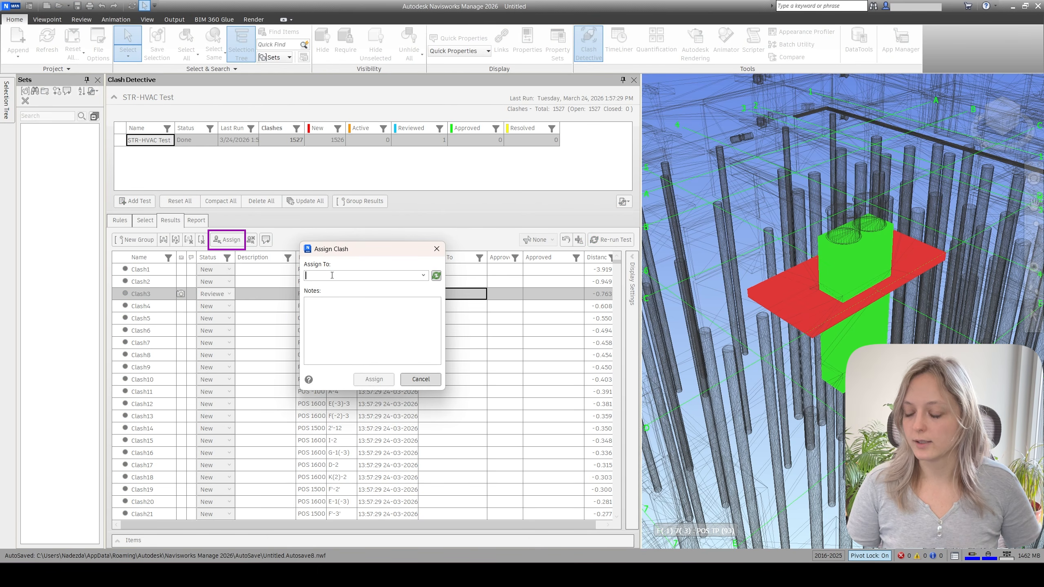
pyautogui.write('H')
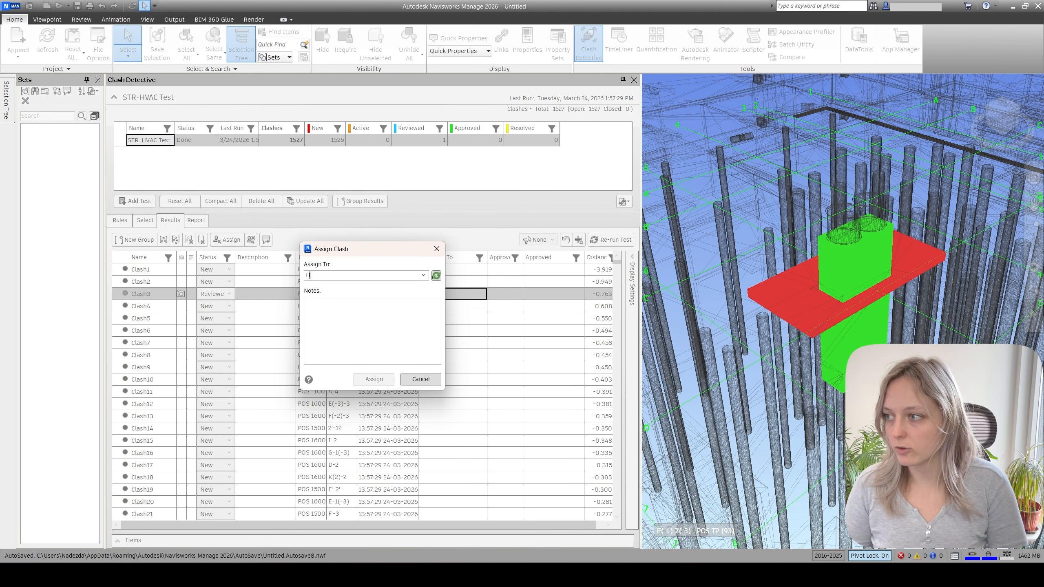
pyautogui.write('VAC E')
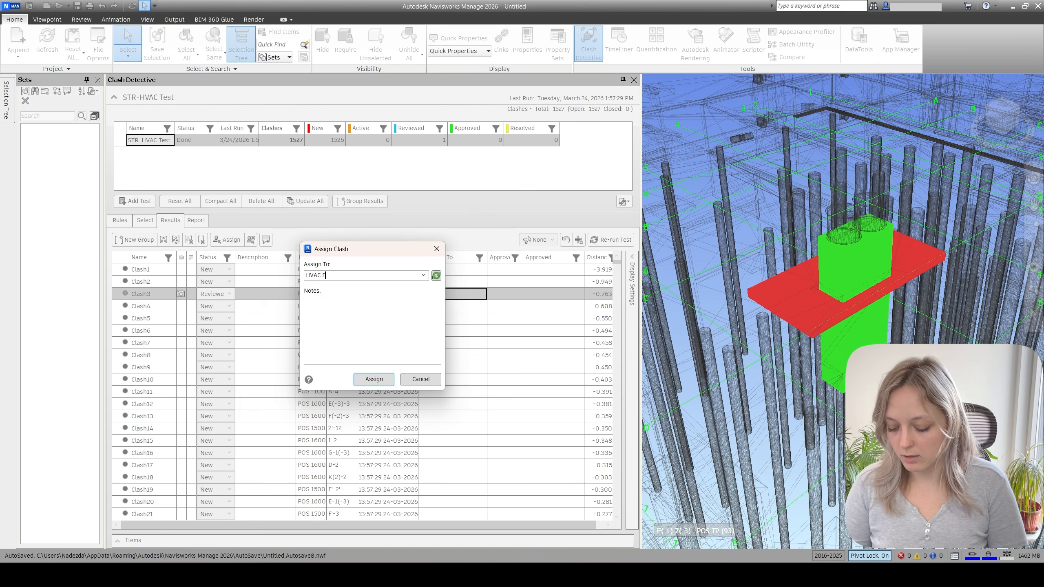
pyautogui.write('ngen')
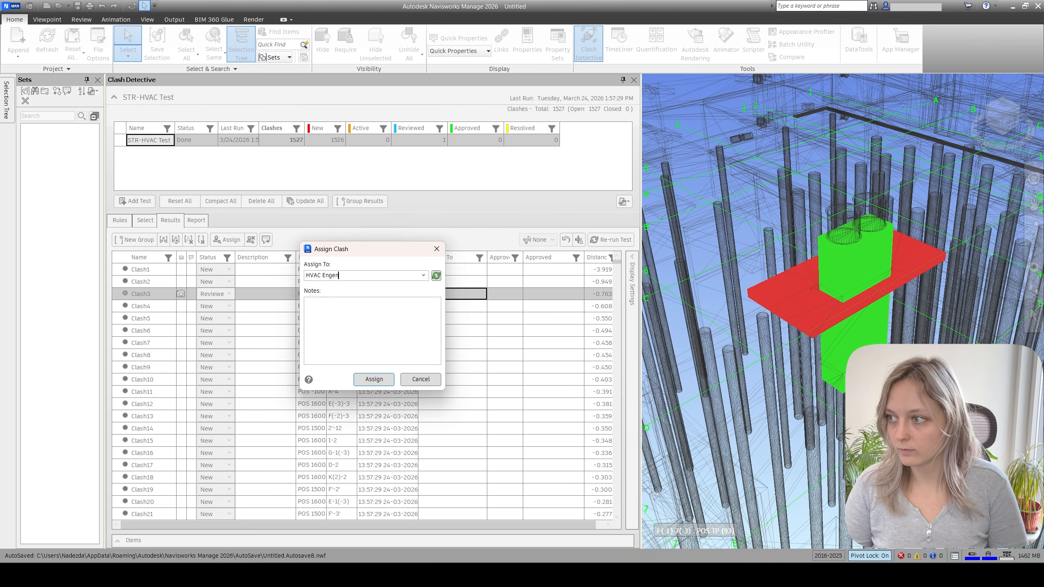
pyautogui.write('eer')
# Add the note "Move the element by 30cm left" to the Clash3 assignment and confirm the assignment.
pyautogui.click(355, 319)
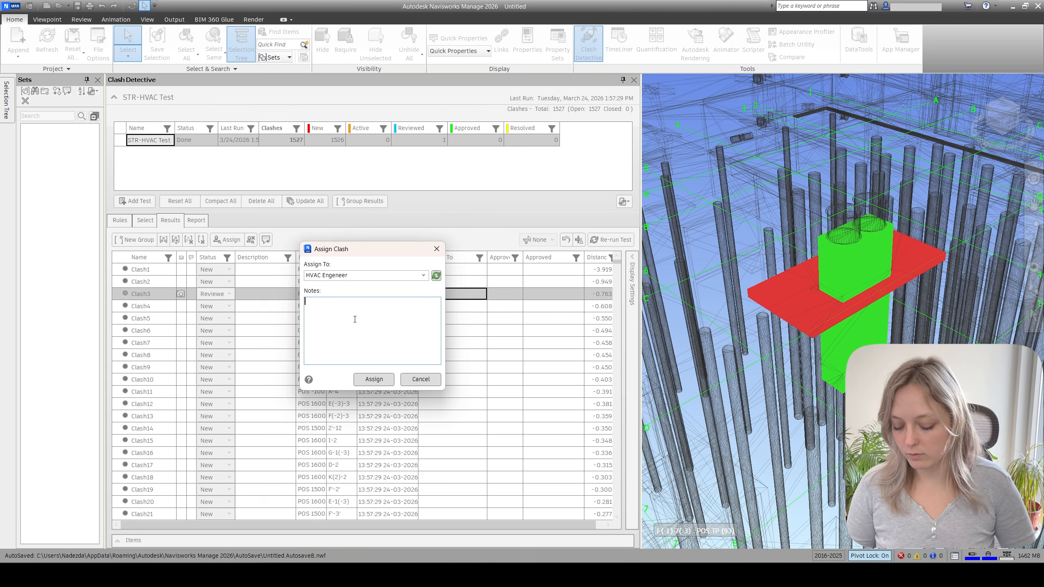
pyautogui.write('Move ')
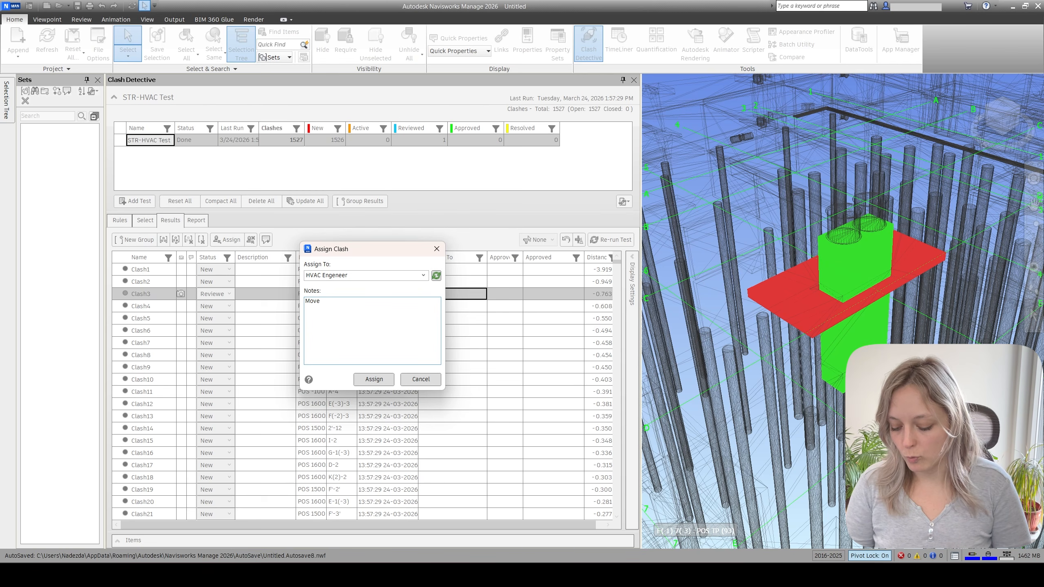
pyautogui.write('the element by')
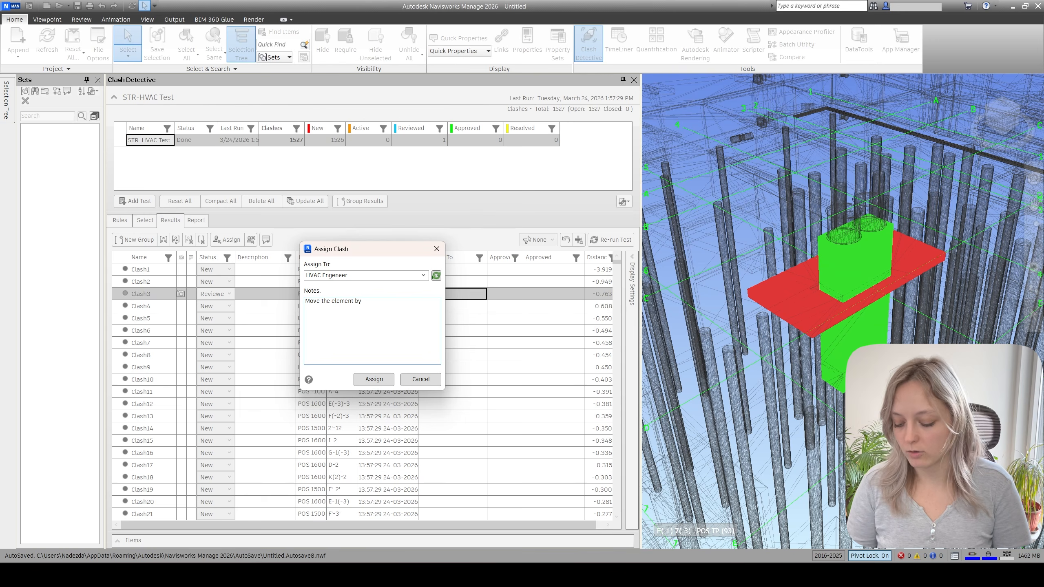
pyautogui.write(' 30cm ')
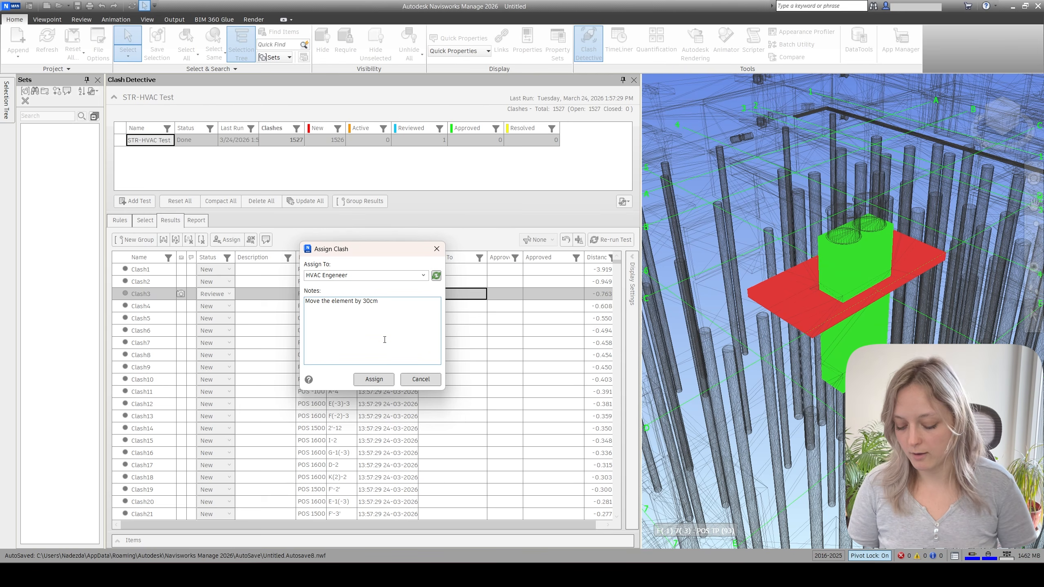
pyautogui.write('left')
pyautogui.moveTo(389, 301); pyautogui.dragTo(305, 302)
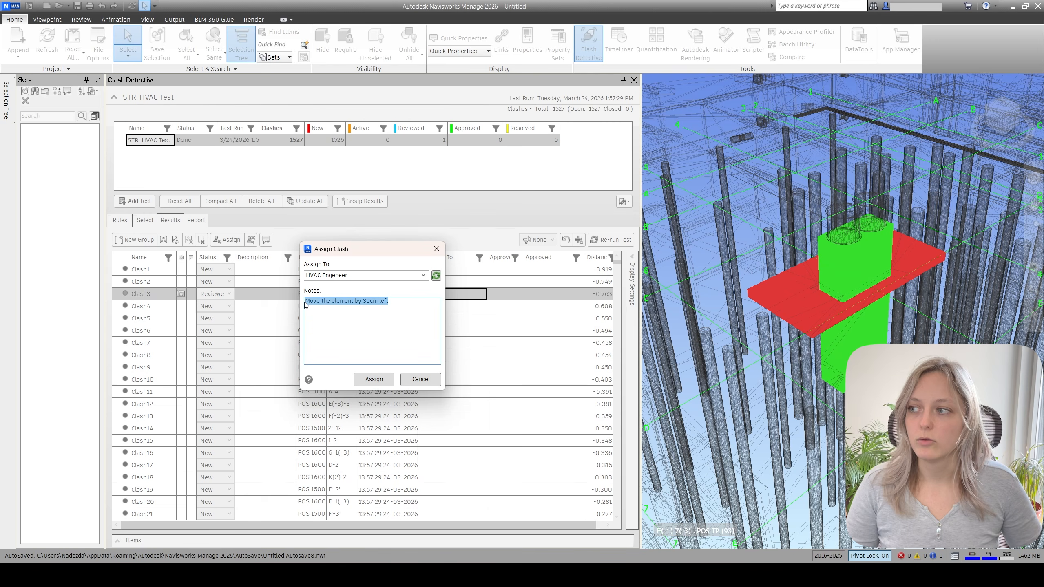
pyautogui.click(360, 303)
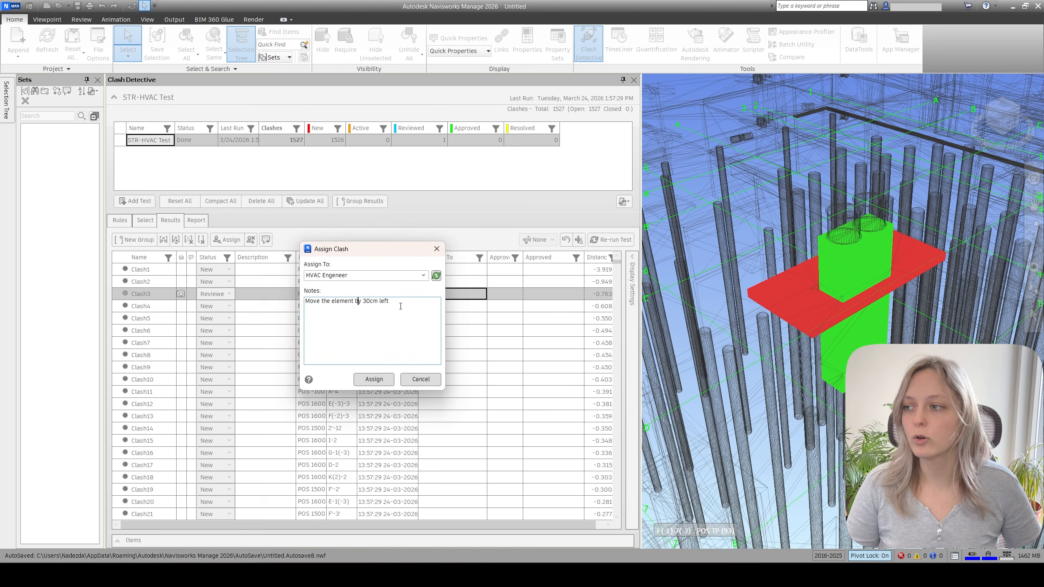
pyautogui.moveTo(397, 304); pyautogui.dragTo(305, 305)
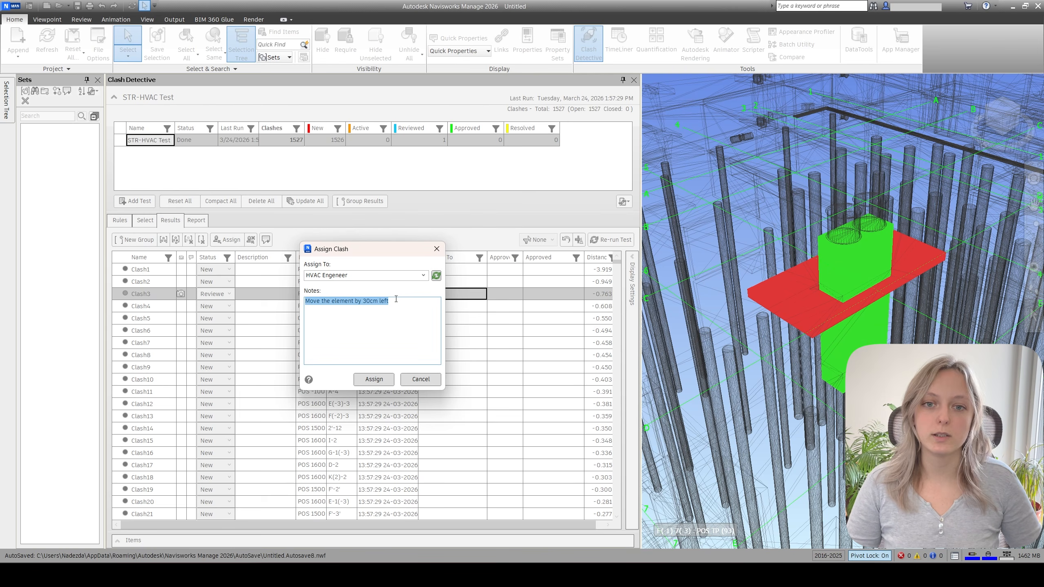
pyautogui.click(396, 303)
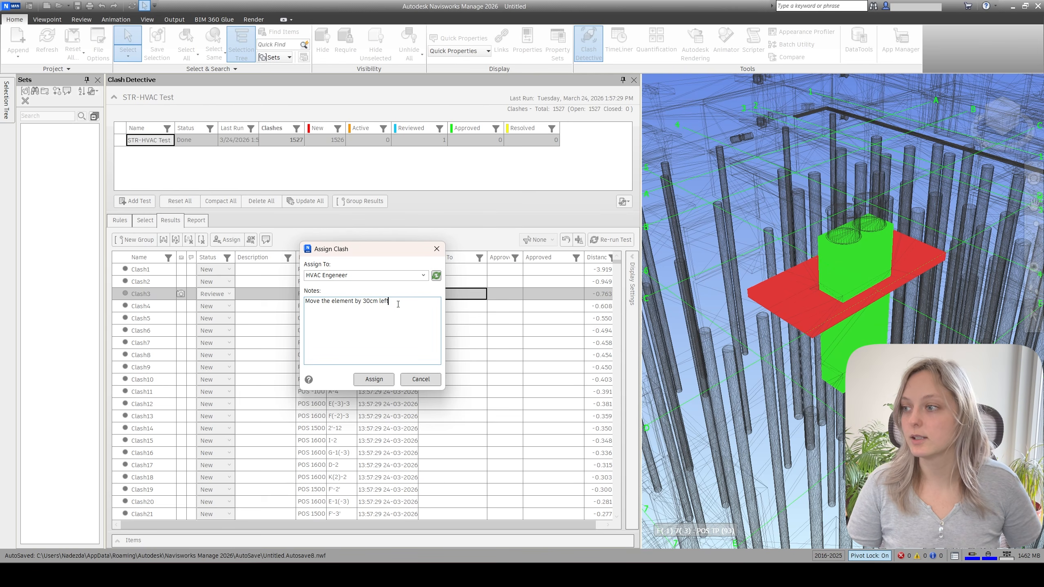
pyautogui.moveTo(394, 303); pyautogui.dragTo(300, 306)
pyautogui.click(375, 385)
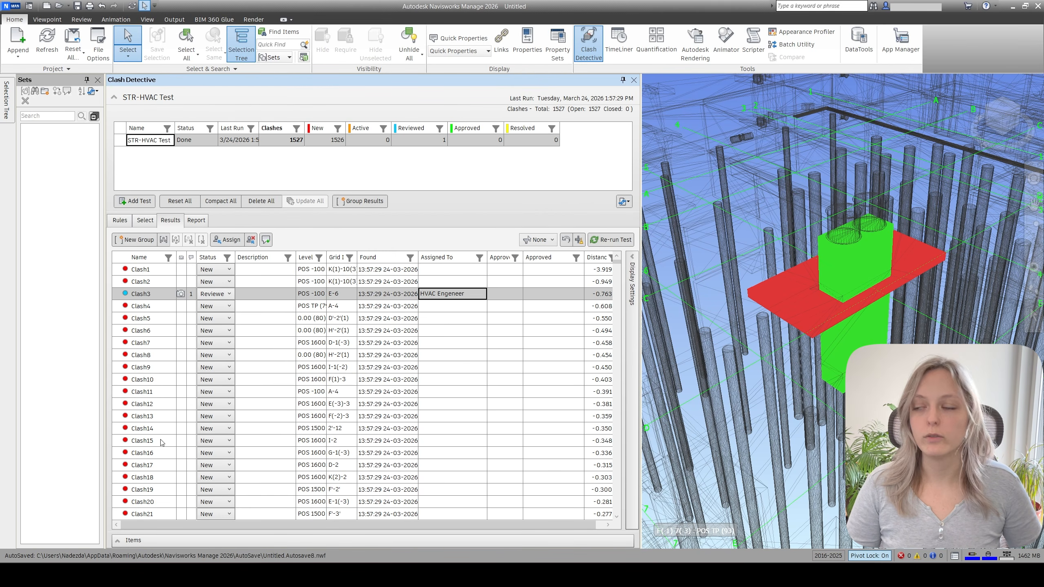
pyautogui.click(221, 306)
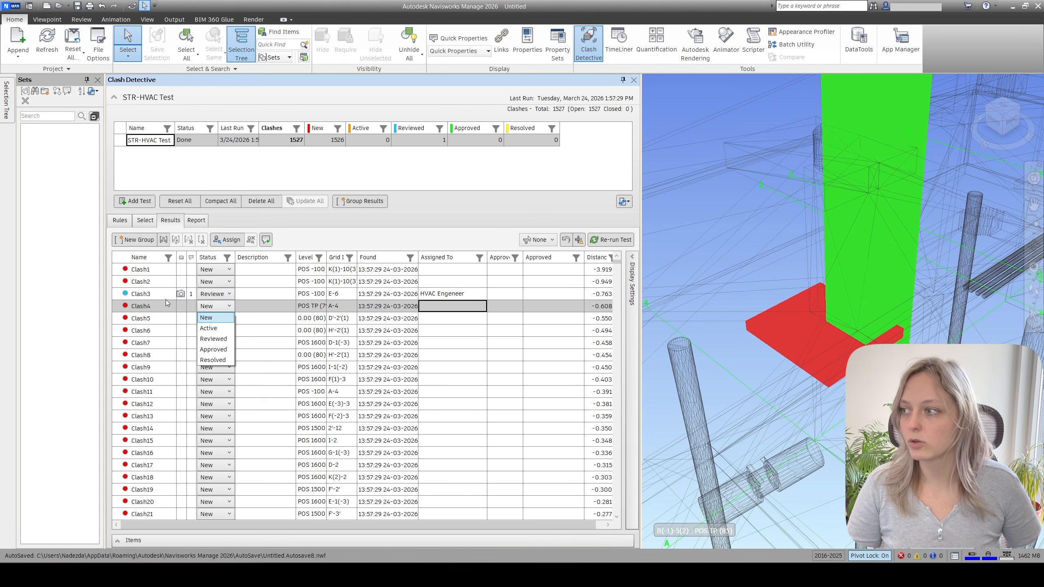
pyautogui.click(134, 296)
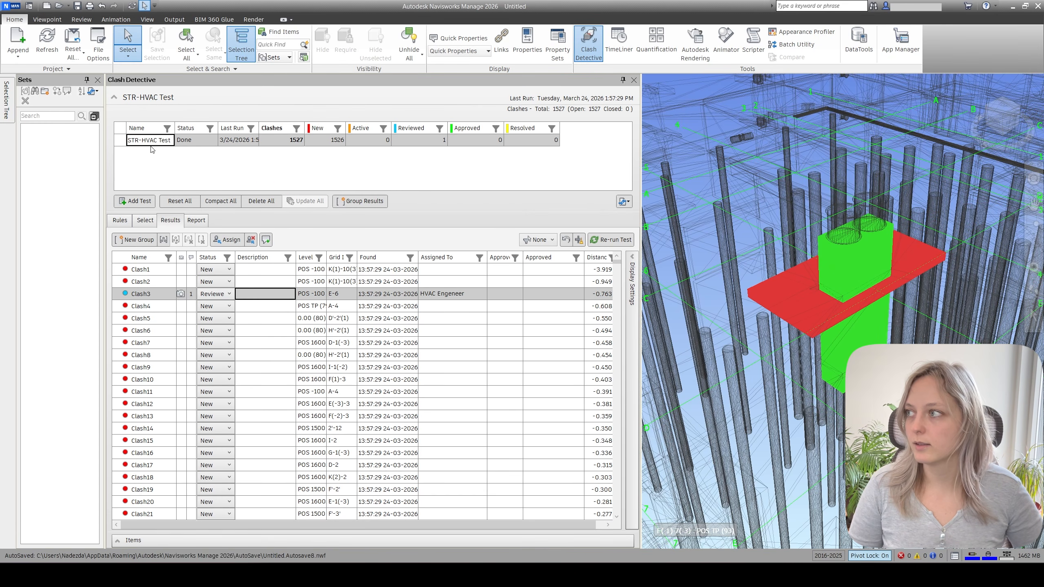
pyautogui.click(16, 41)
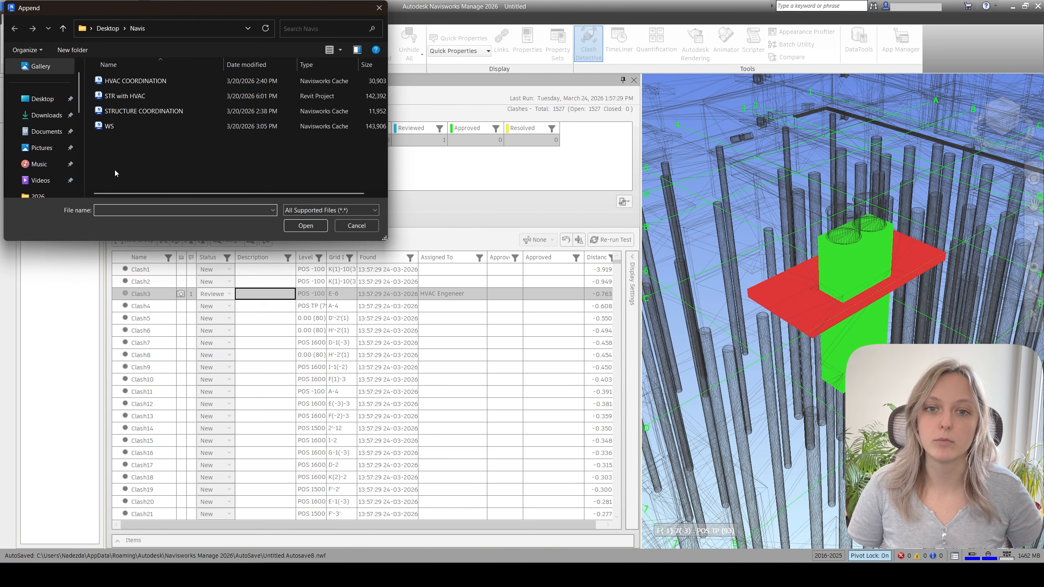
pyautogui.click(349, 226)
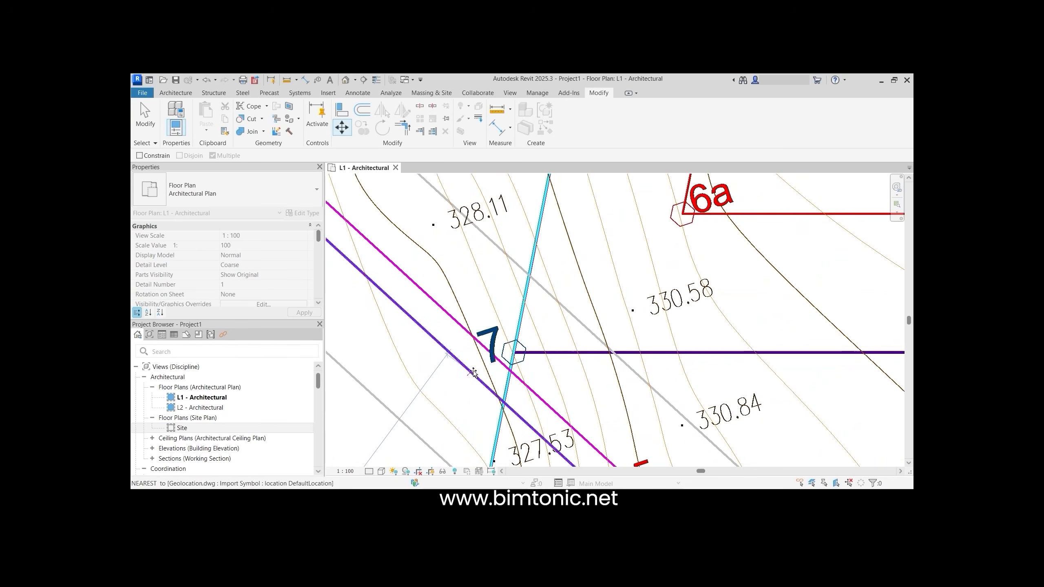
# Switch to Revit and temporarily hide the category of the imported Geolocation.dwg in the 3D view of the terrain.
pyautogui.click(571, 347)
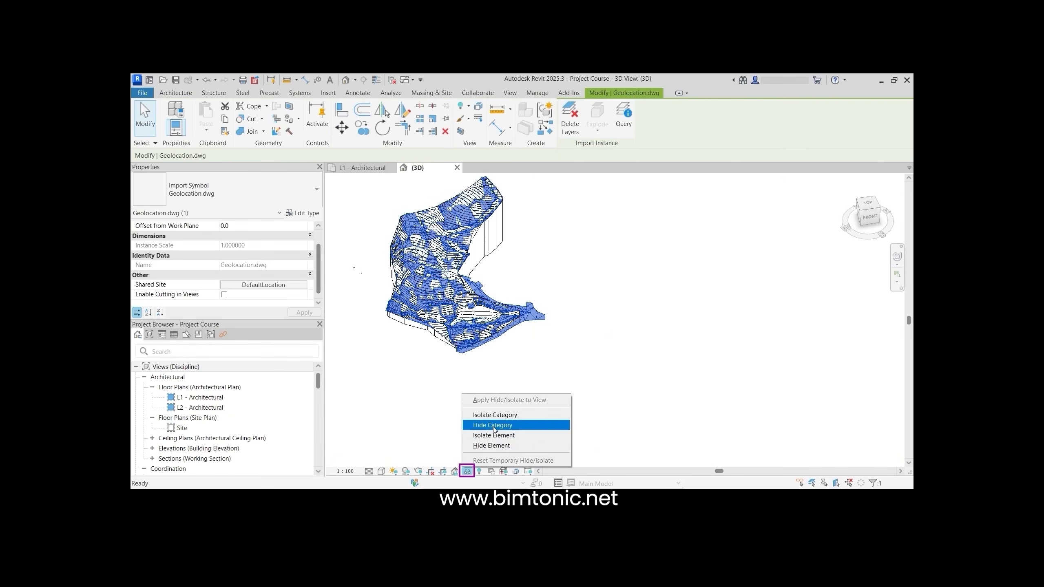
pyautogui.click(494, 425)
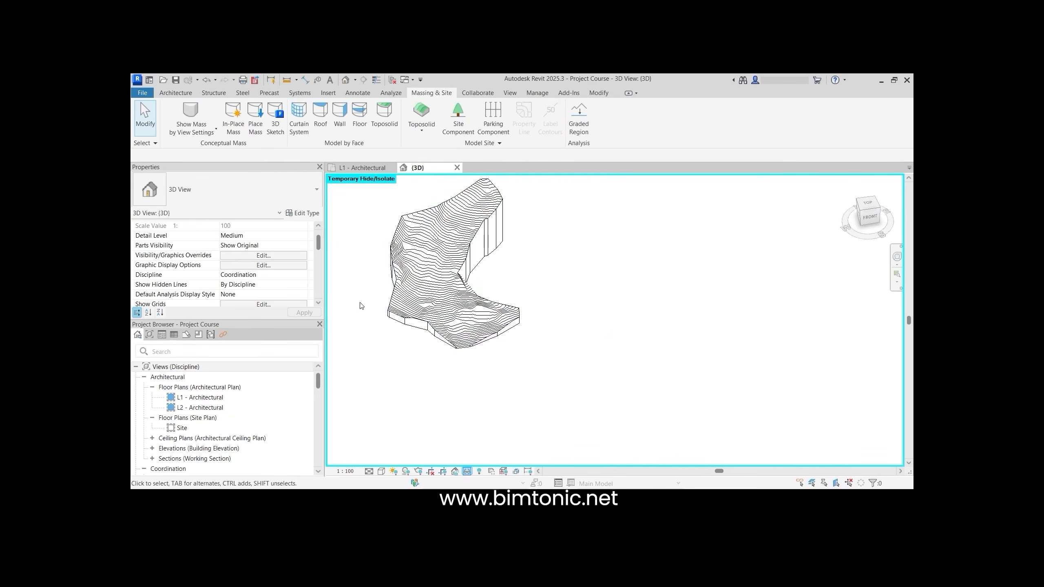
pyautogui.keyDown('shift'); pyautogui.moveTo(361, 270); pyautogui.dragTo(378, 348, button='middle'); pyautogui.keyUp('shift')
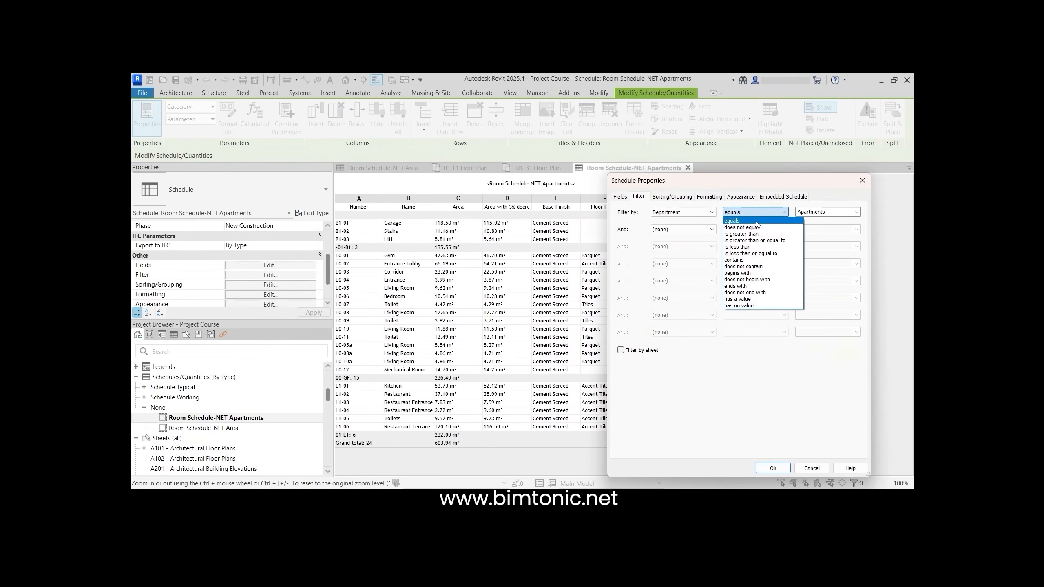
# Filter the Room Schedule-NET Apartments schedule by Department equals Apartments.
pyautogui.click(757, 222)
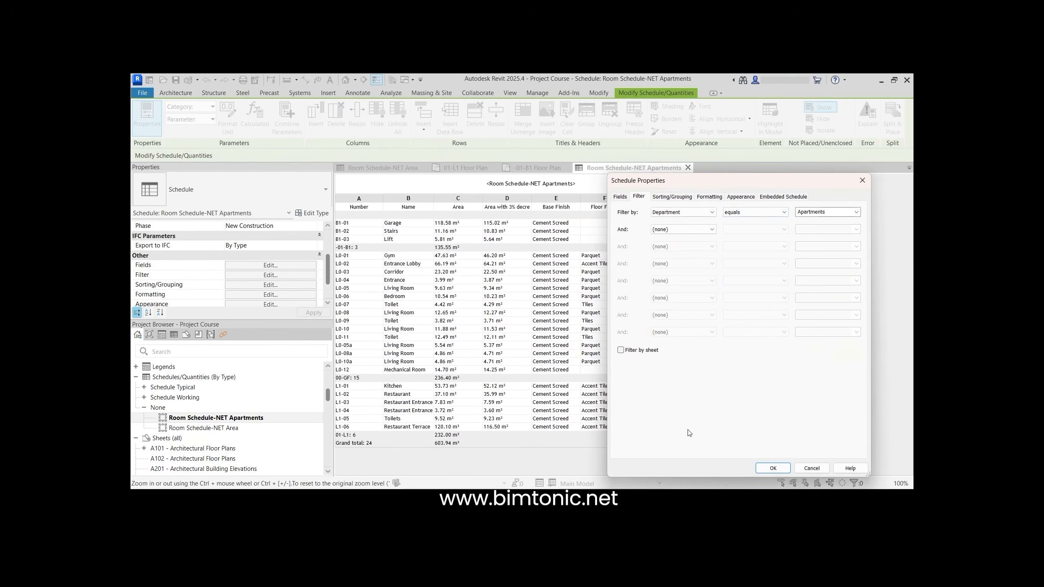
pyautogui.click(773, 468)
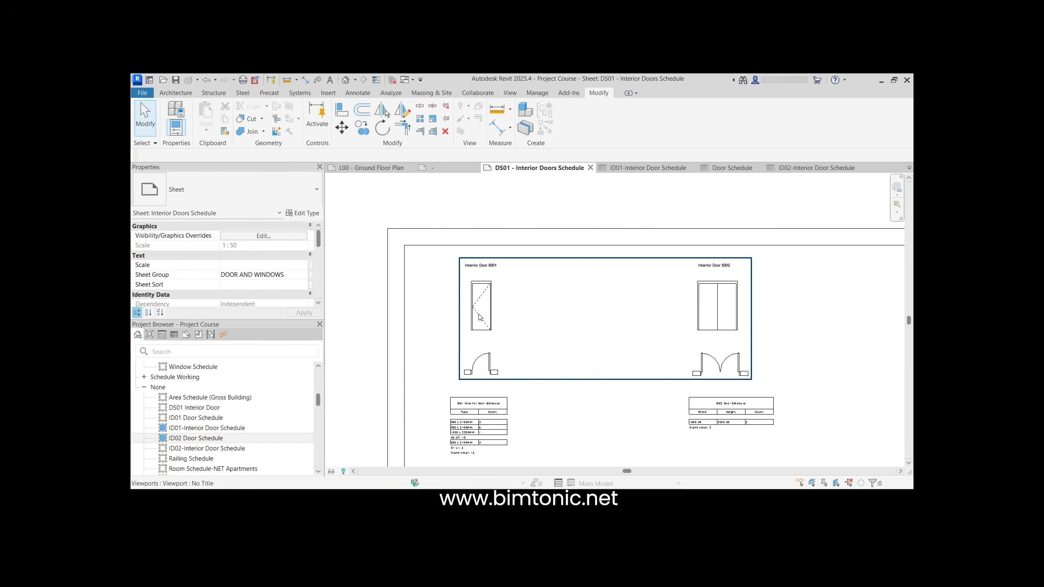
# Activate the interior door viewport on sheet DS01 and start an aligned dimension along the height of door ID01.
pyautogui.click(476, 316)
pyautogui.scroll(2, 476, 316)
pyautogui.press('d')
pyautogui.press('i')
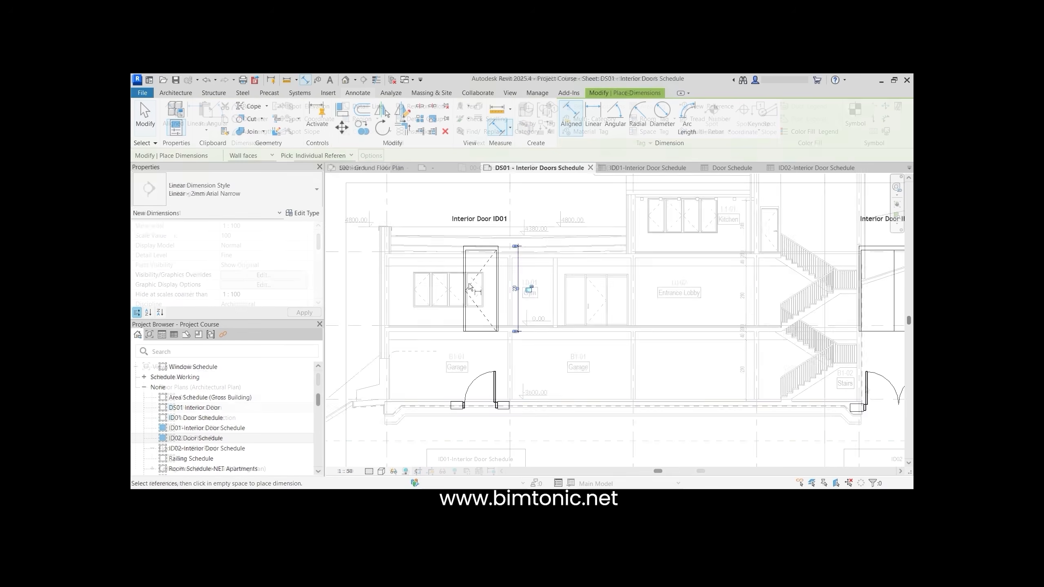
pyautogui.scroll(3, 727, 429)
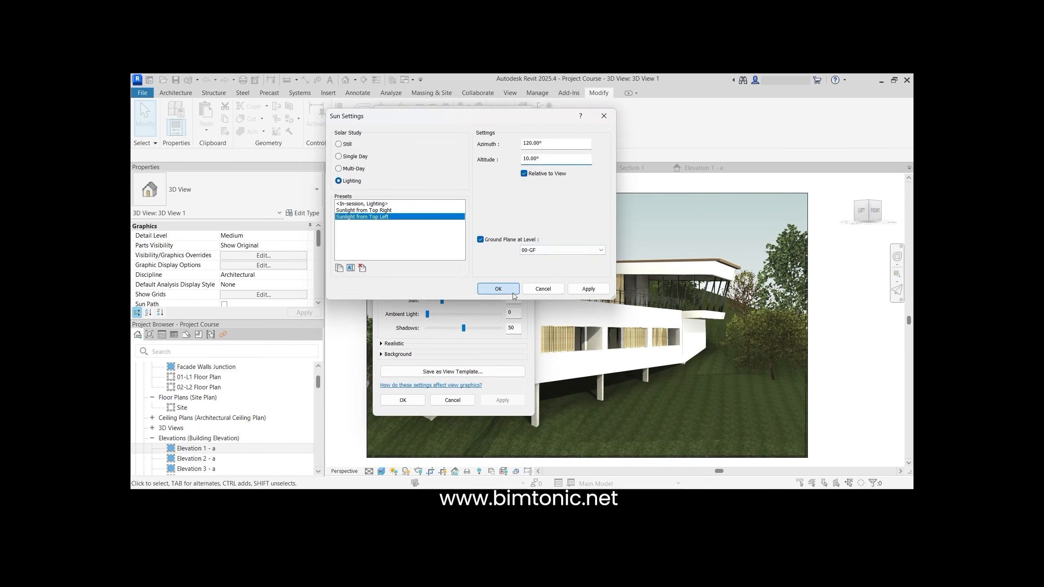
# Apply the Sunlight from Top Left preset with 120° azimuth and 10° altitude, and accept the graphic display options of both 3D views.
pyautogui.click(494, 286)
pyautogui.click(399, 401)
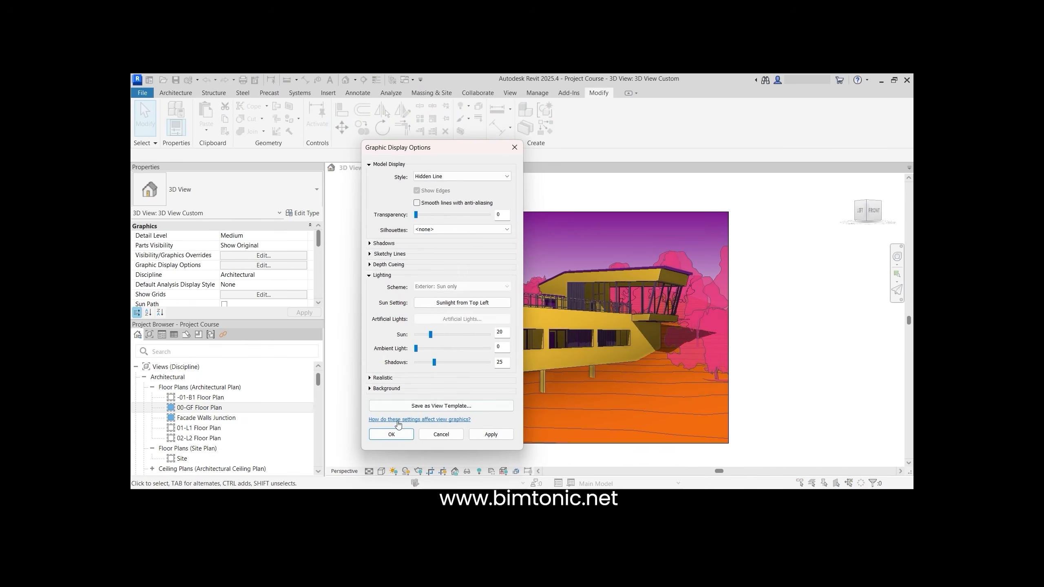
pyautogui.click(397, 430)
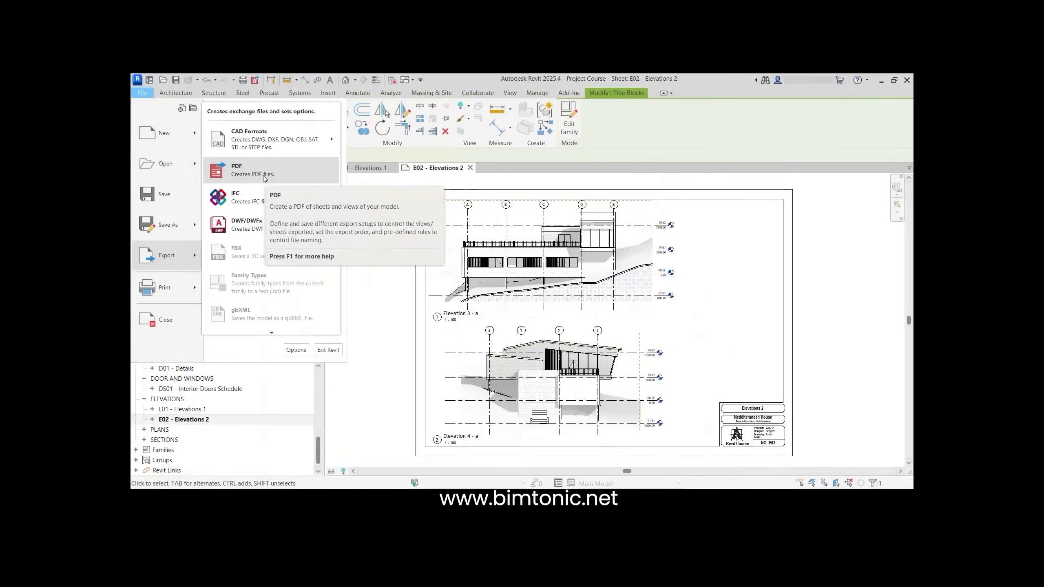
# Start a PDF export from sheet E02 - Elevations 2, and apply the Concept Plan Views template to the 00-GF Floor Plan.
pyautogui.click(233, 164)
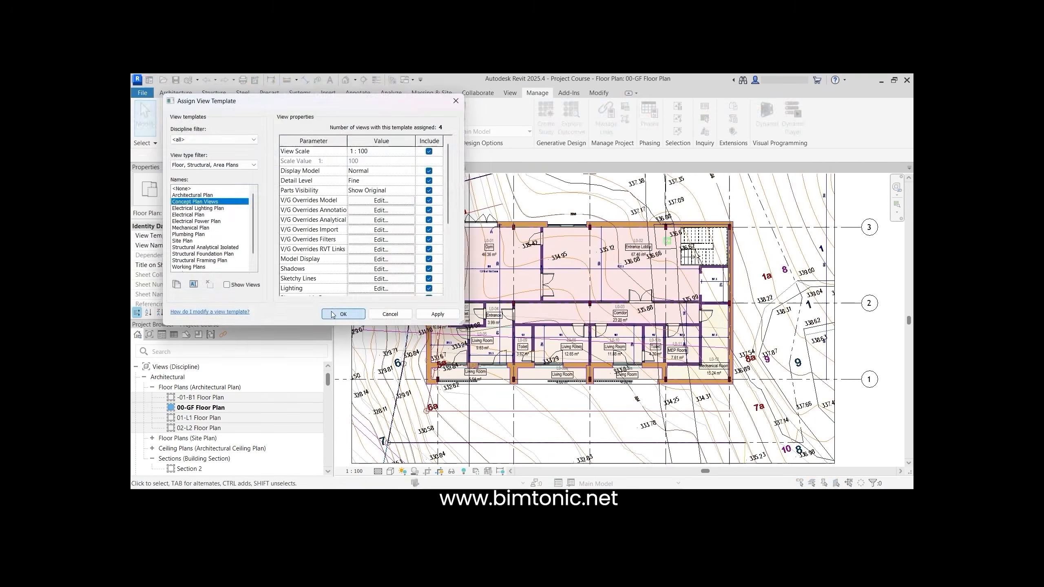
pyautogui.click(343, 314)
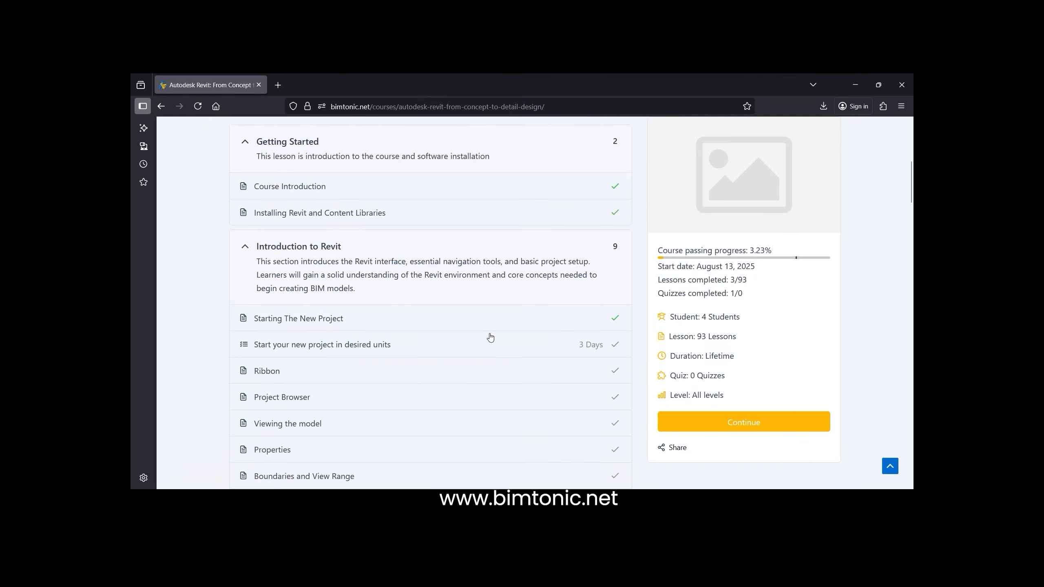
# In the browser, open the Curtain Walls Joins and Slanted Curtain Walls lesson, play its video and mark the lesson complete.
pyautogui.scroll(-10, 490, 337)
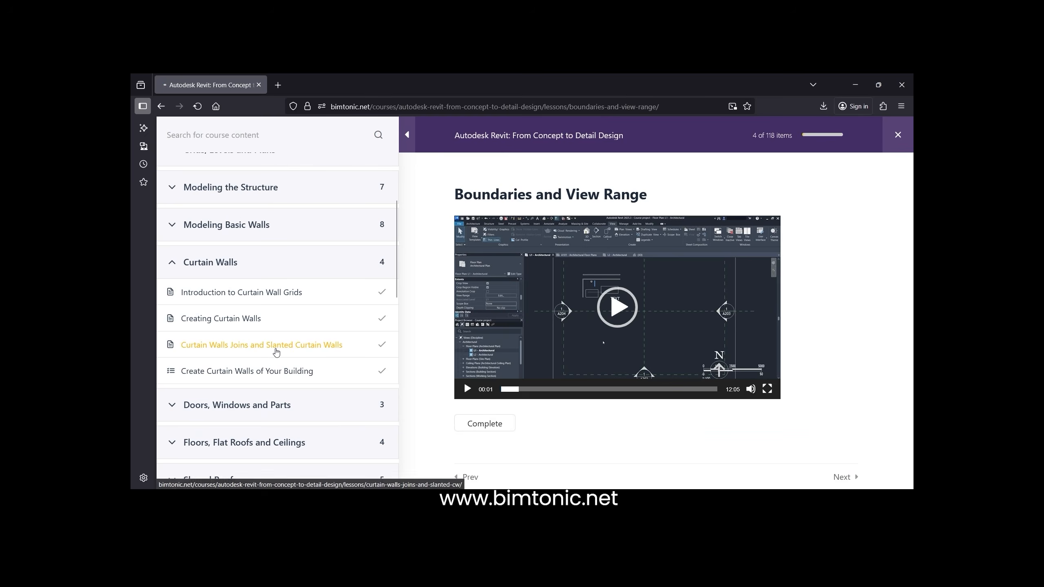
pyautogui.click(273, 350)
pyautogui.click(617, 318)
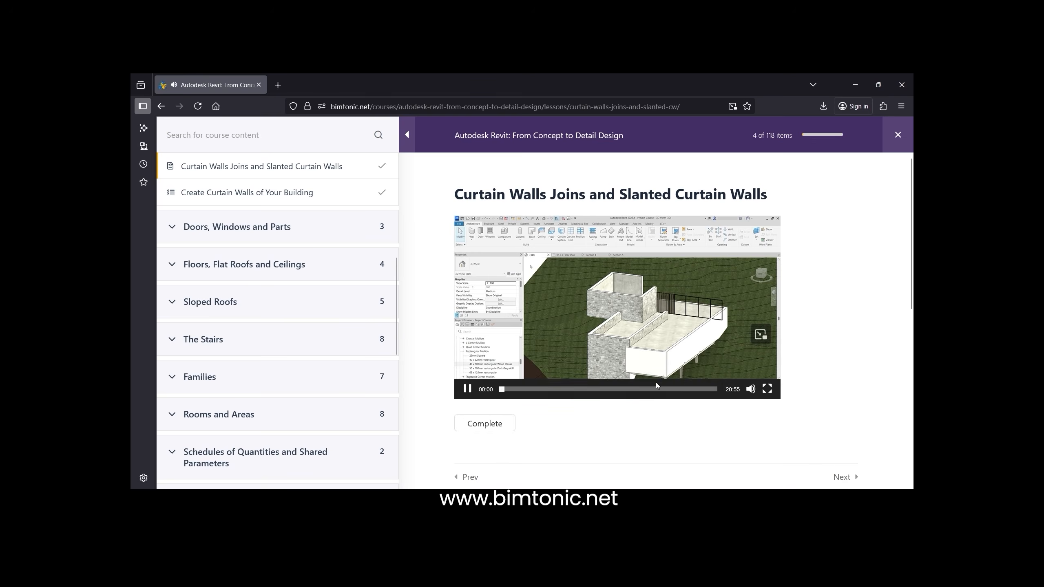
pyautogui.click(474, 422)
pyautogui.click(659, 341)
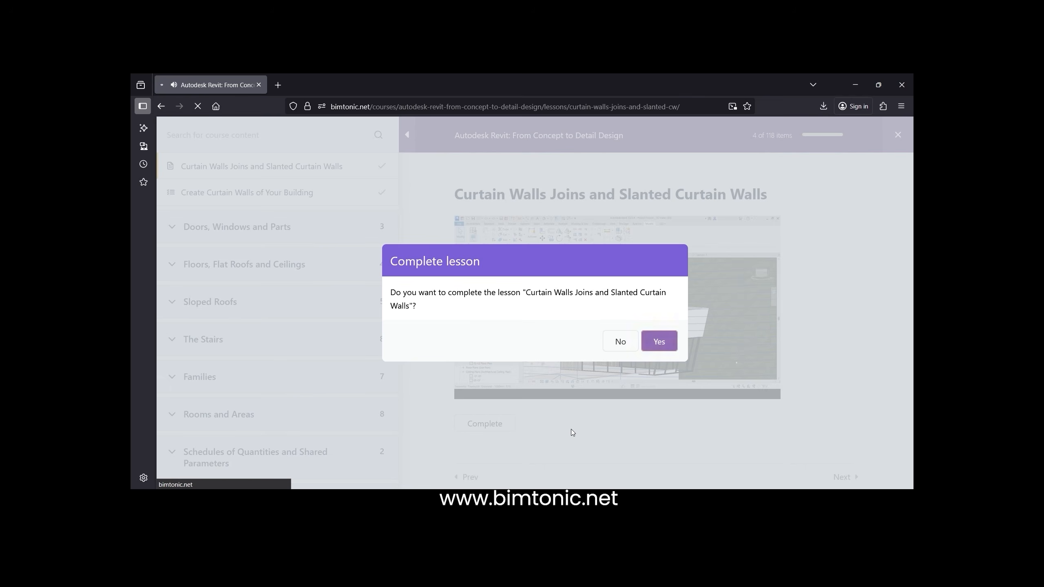
# Start the "Start your new project in desired units" assignment and bring up its file upload section.
pyautogui.click(515, 336)
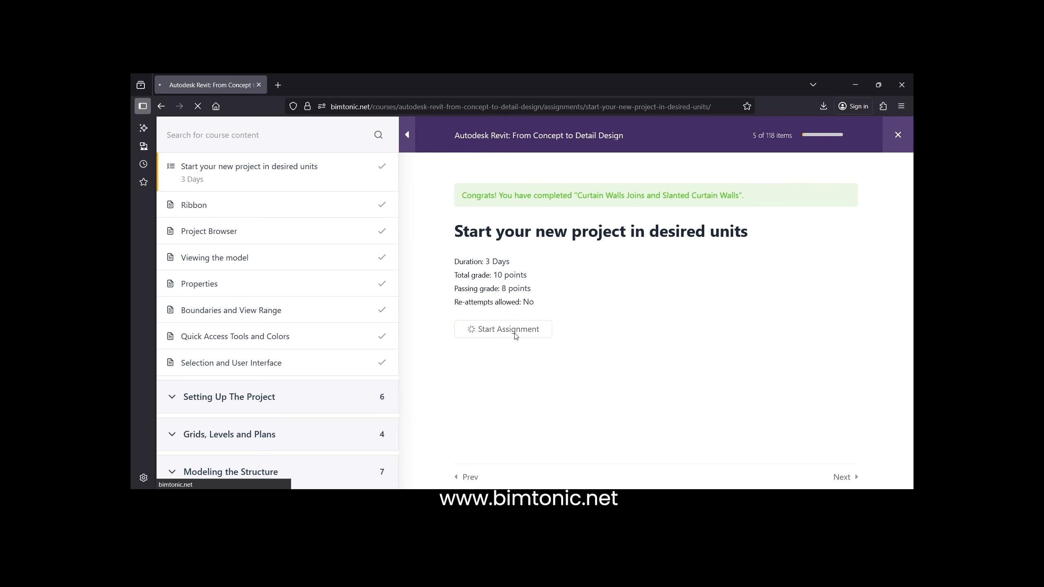
pyautogui.scroll(-5, 516, 336)
pyautogui.scroll(-4, 517, 336)
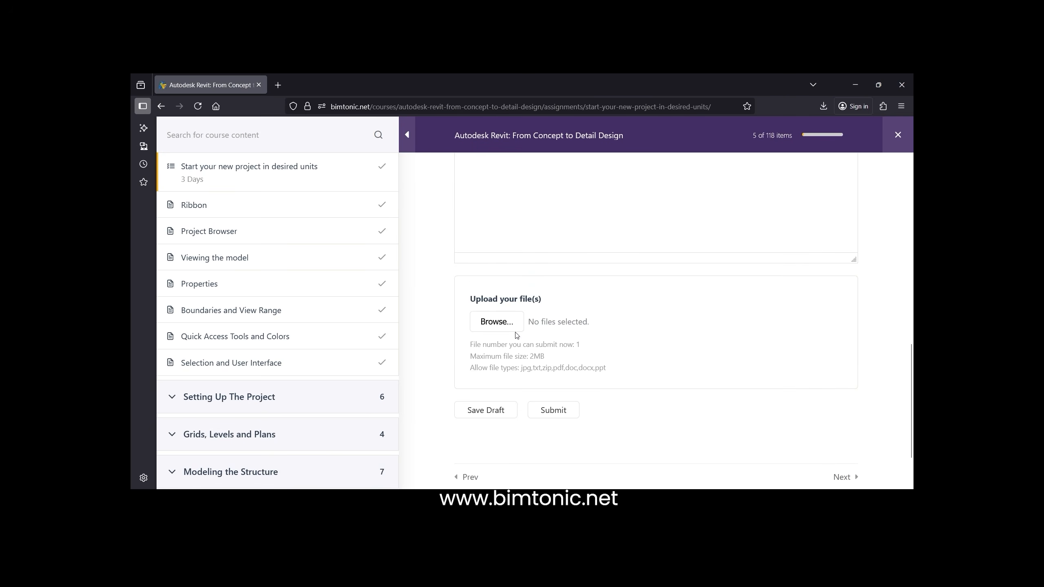